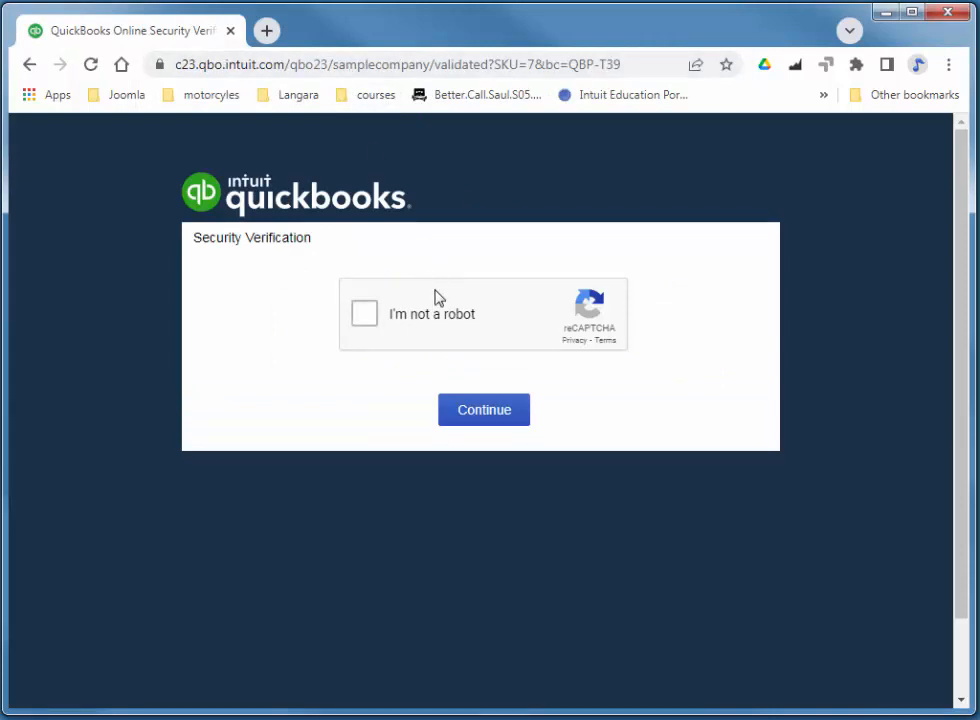
Pass the reCAPTCHA 'I'm not a robot' check and continue into the sample company.
left_click(366, 315)
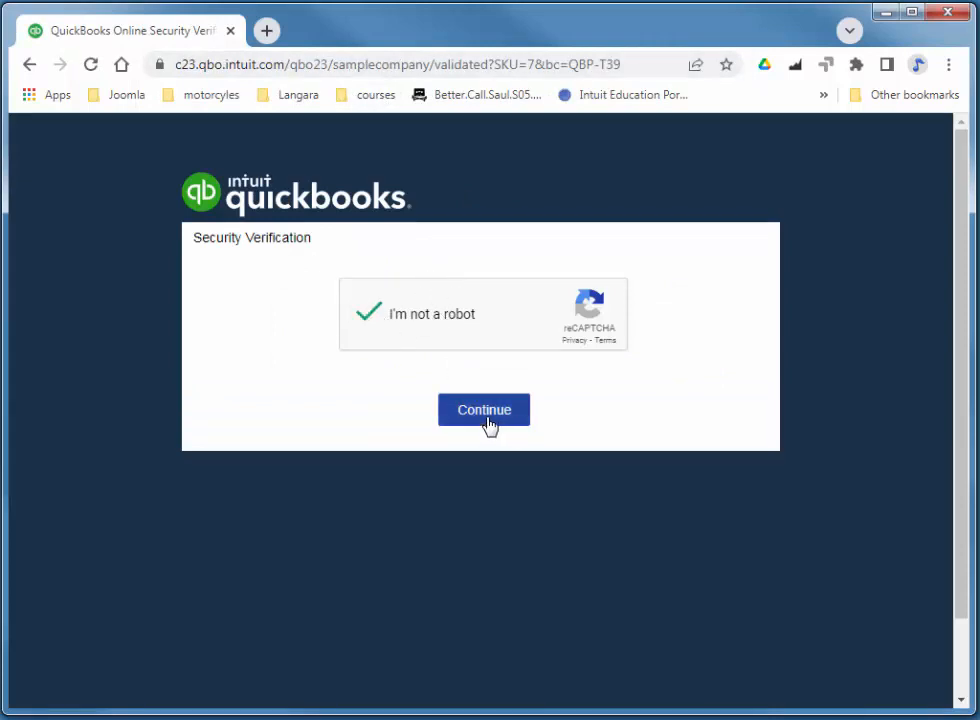
left_click(486, 414)
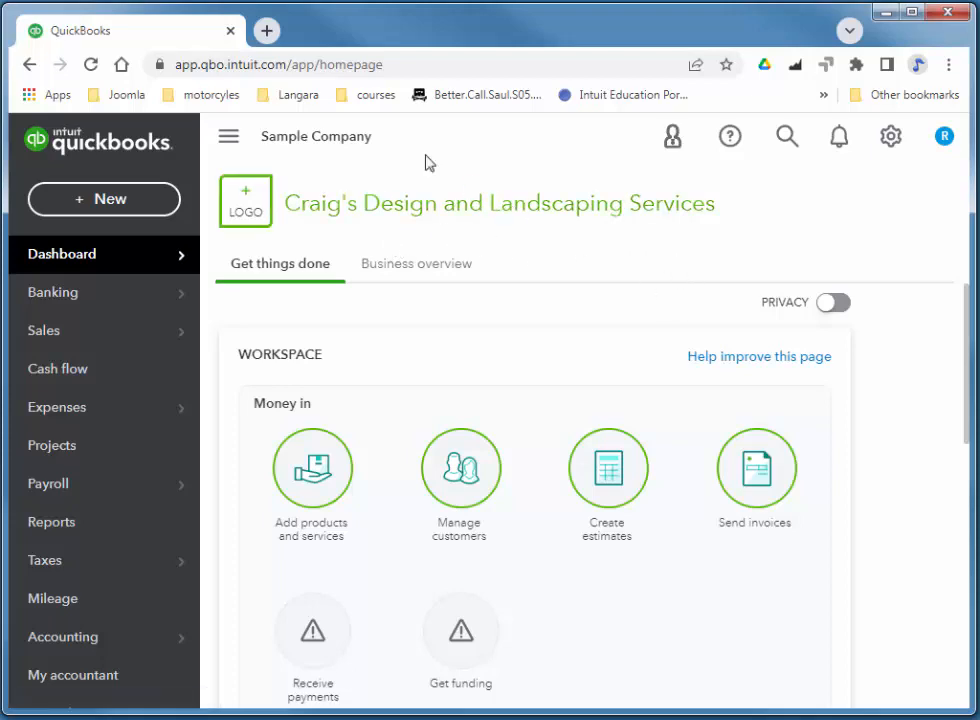
Open the Vendors list from the Expenses section of the left navigation.
left_click(229, 143)
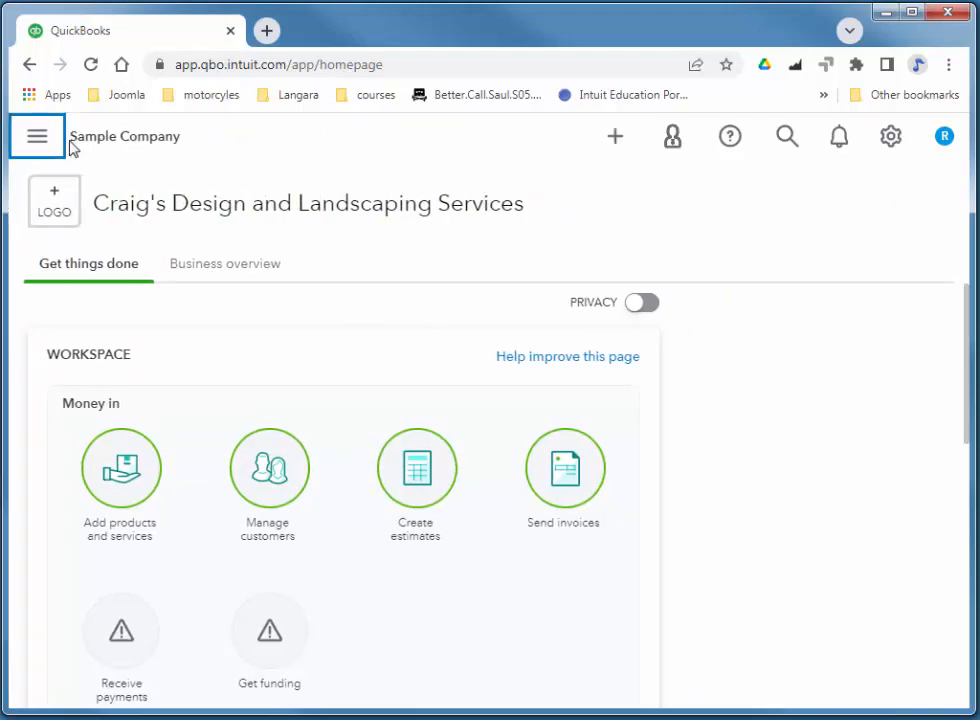
left_click(37, 141)
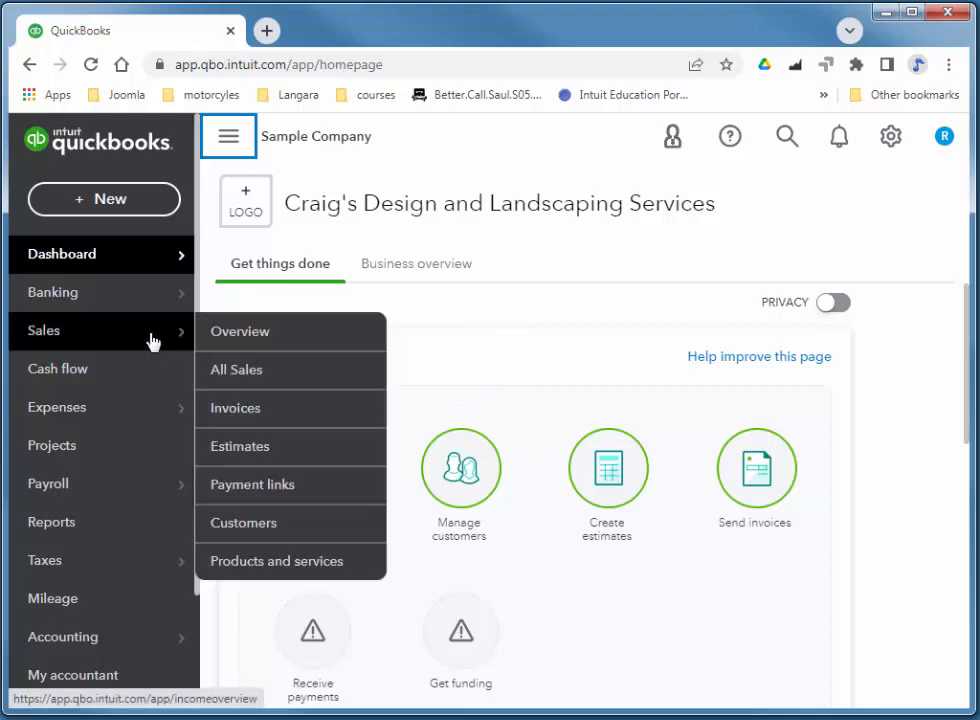
mouse_move(108, 407)
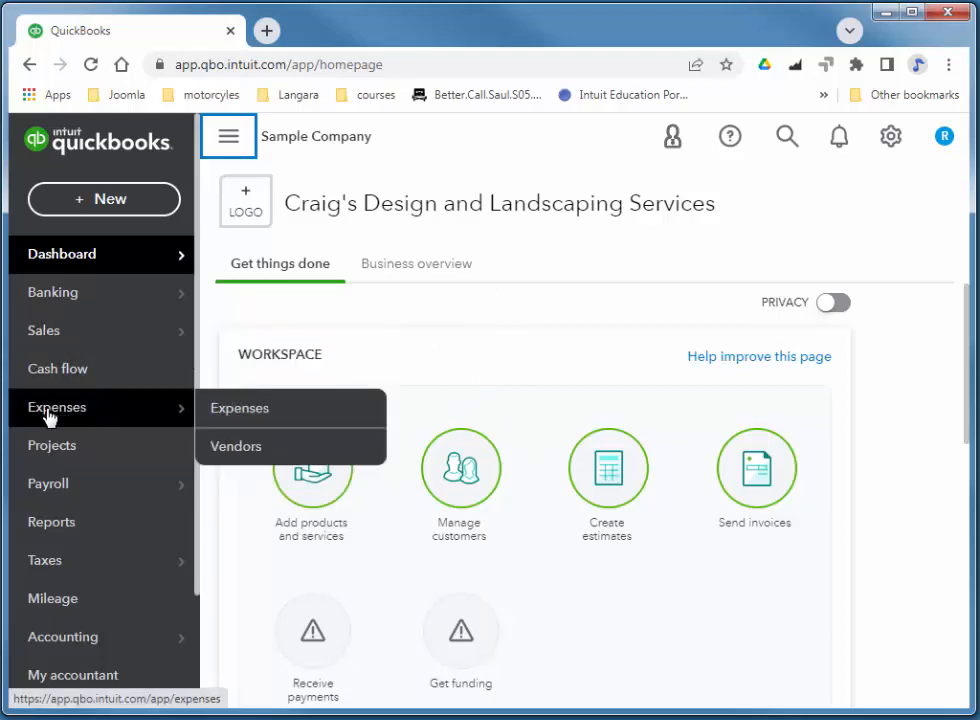
left_click(240, 459)
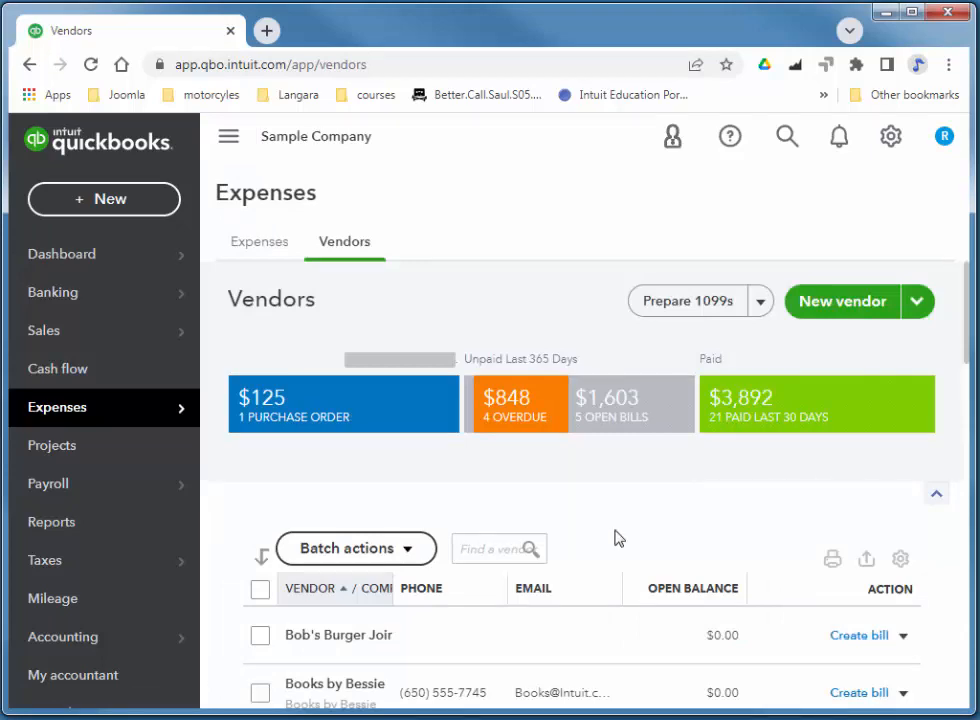
Add an e-mail address to Bob's Burger Joint's vendor record and save it.
left_click(333, 641)
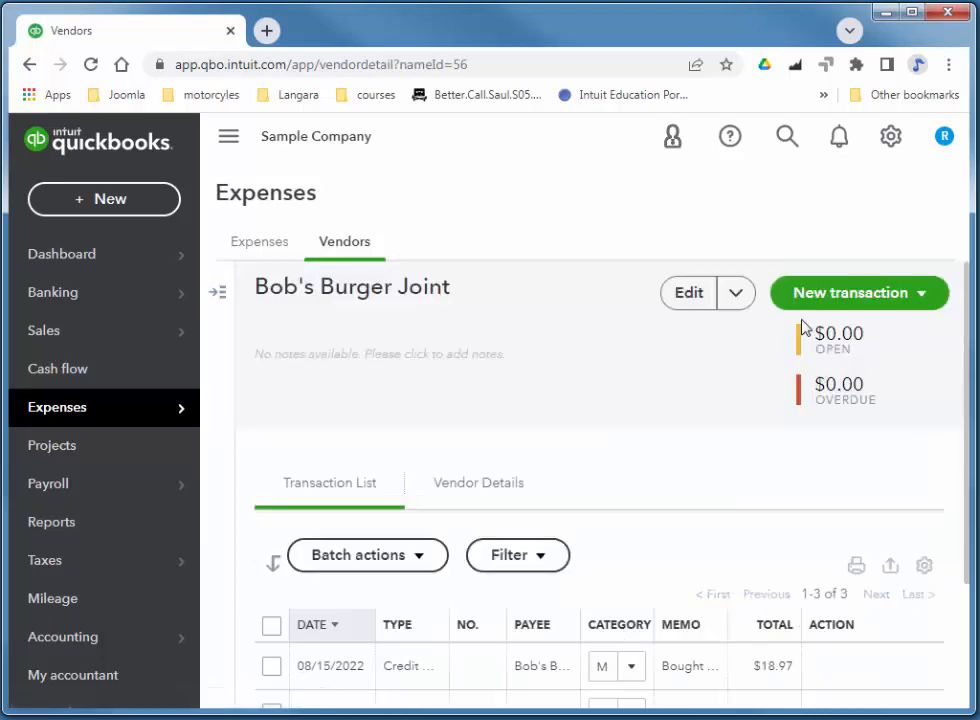
left_click(691, 296)
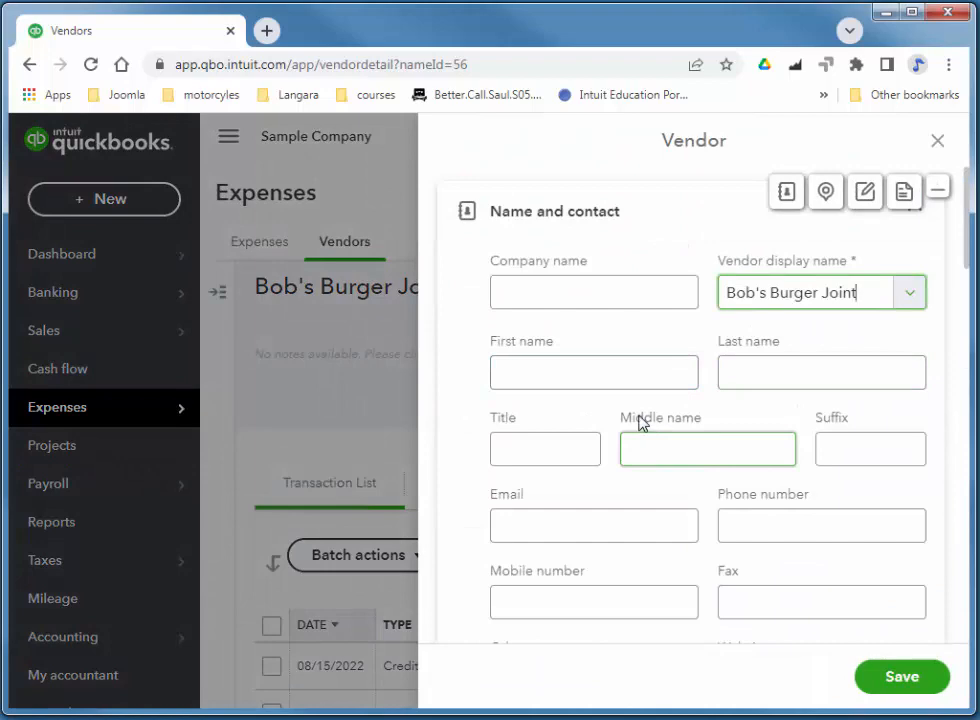
left_click(603, 535)
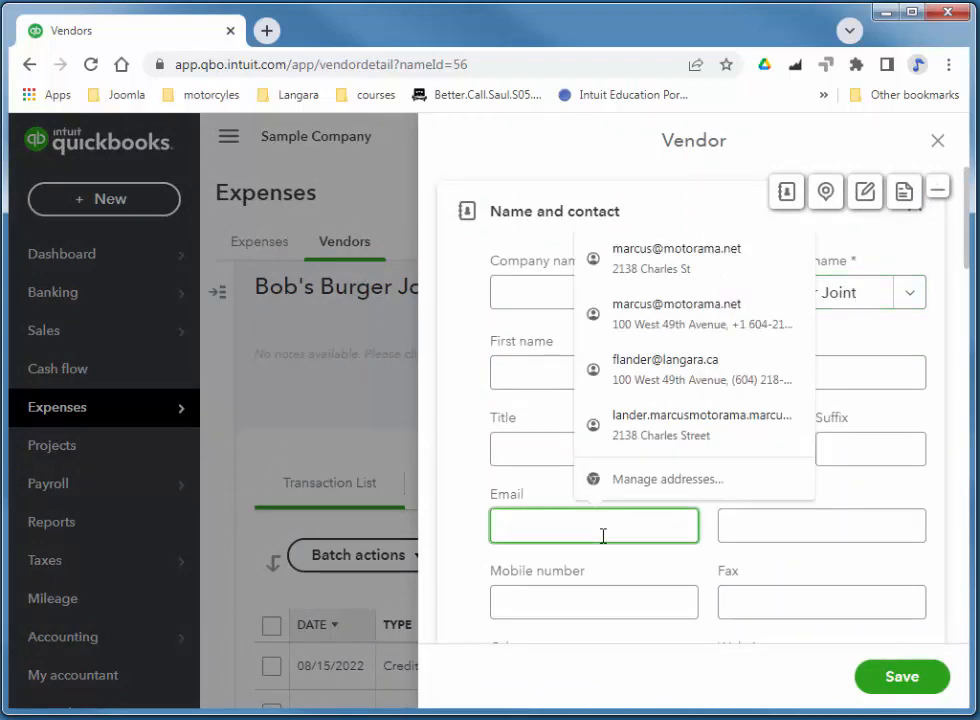
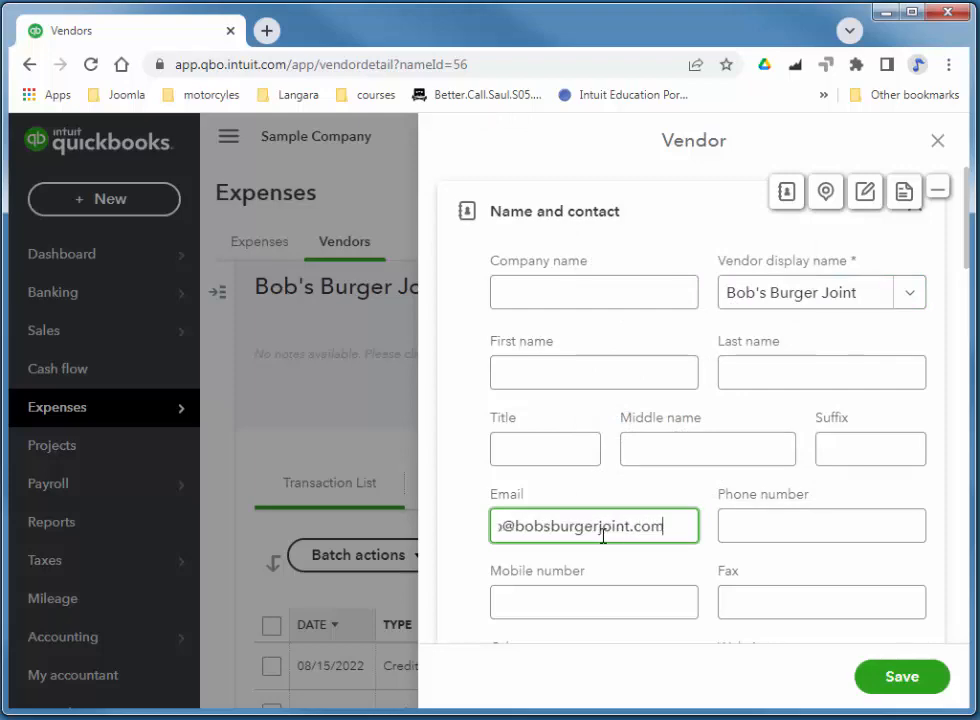
left_click(886, 676)
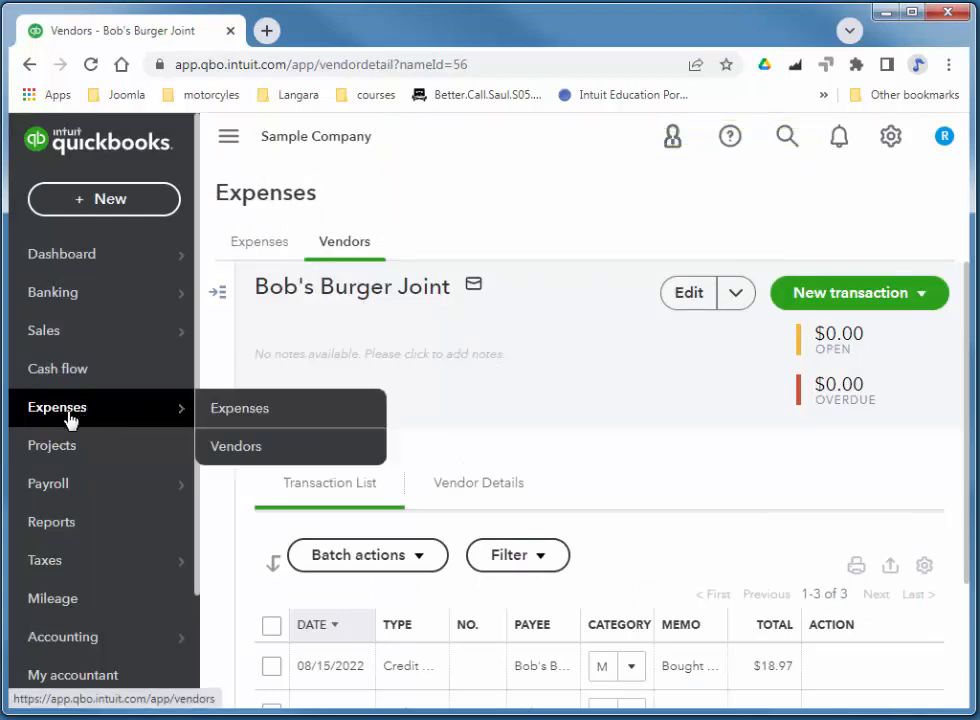
Start a new bill from Expense Transactions with Bob's Burger Joint as the vendor.
left_click(246, 417)
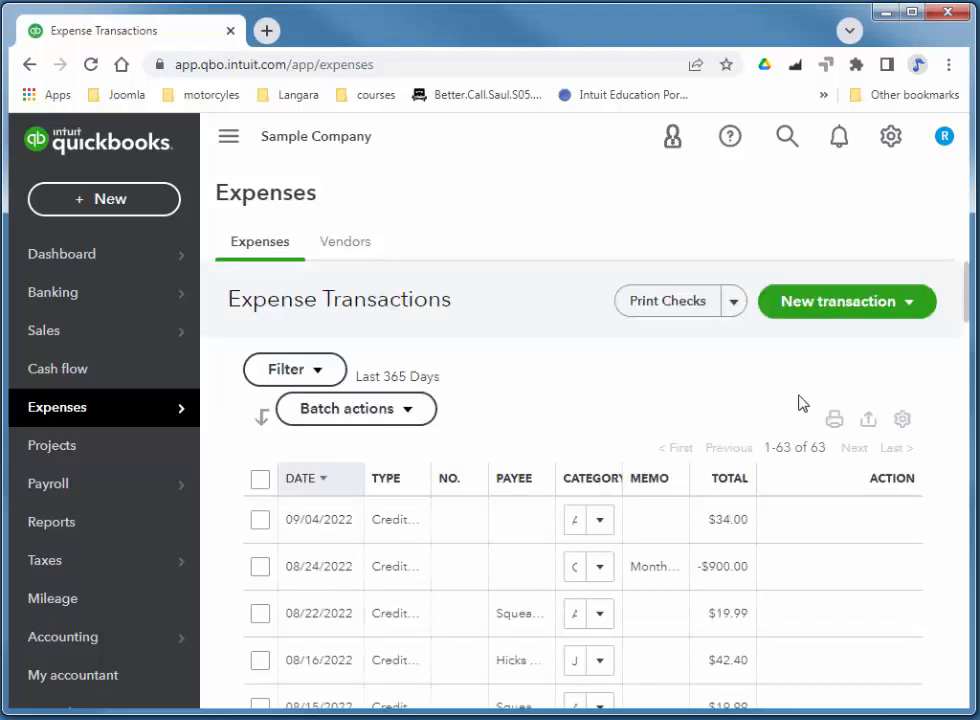
left_click(844, 312)
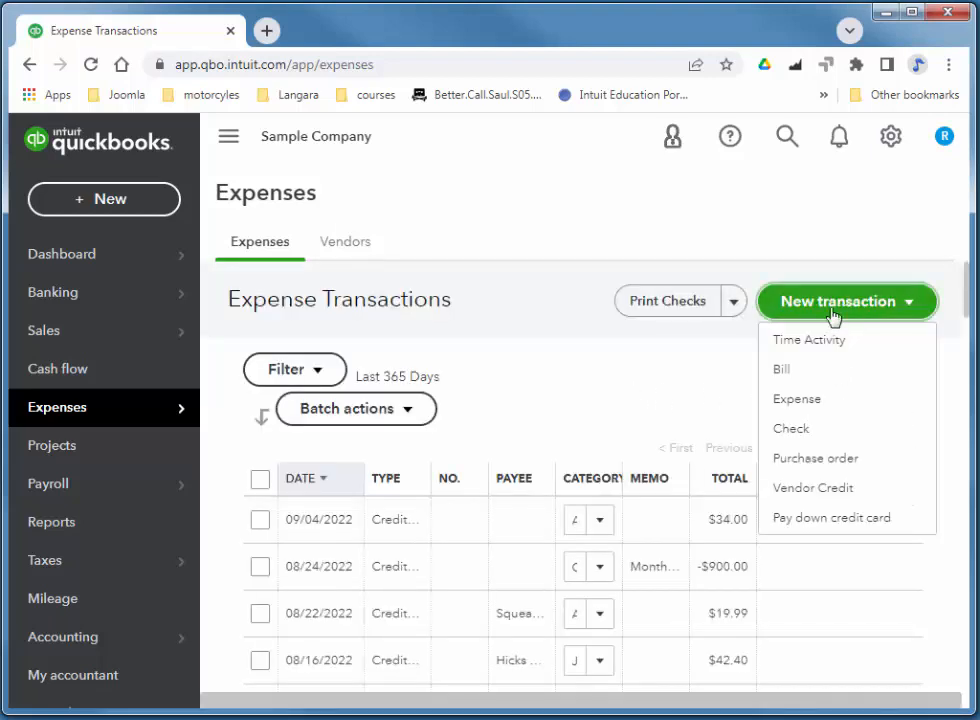
left_click(783, 372)
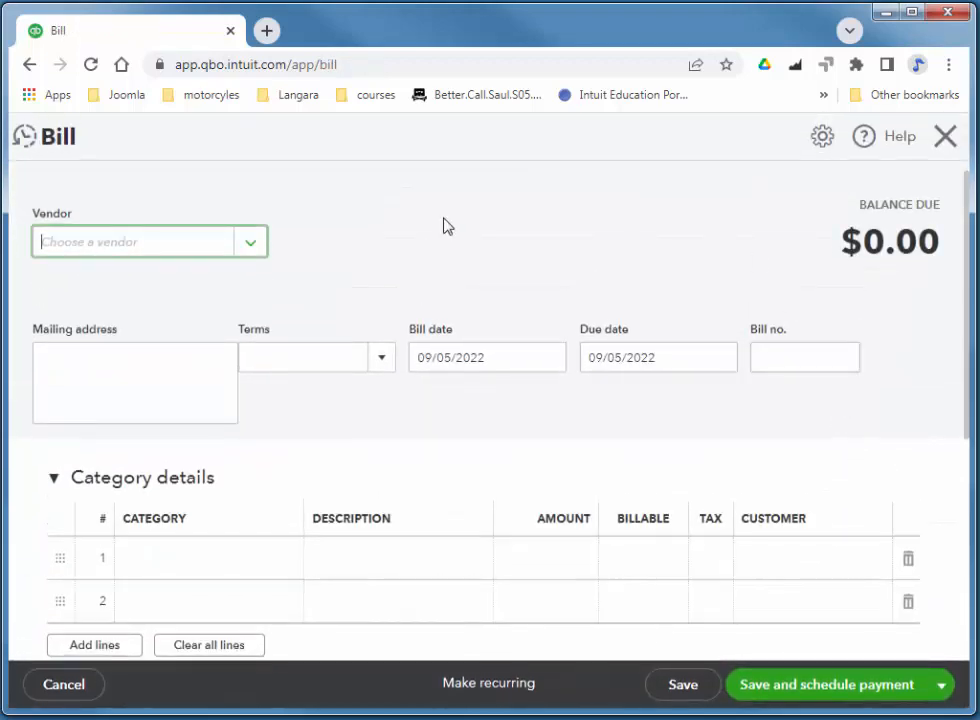
left_click(255, 250)
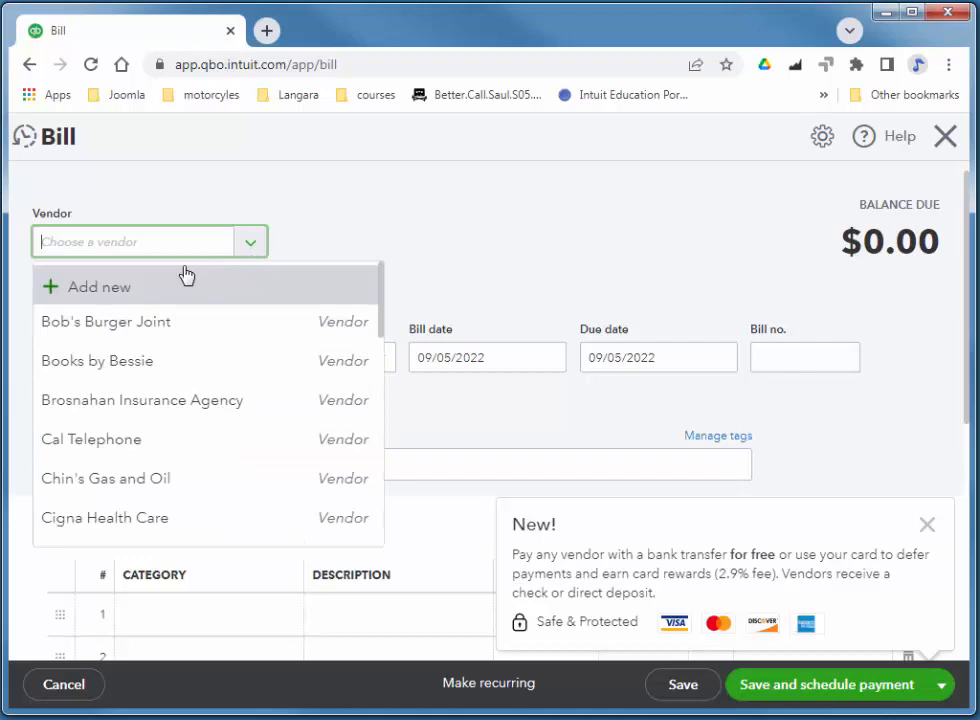
left_click(116, 325)
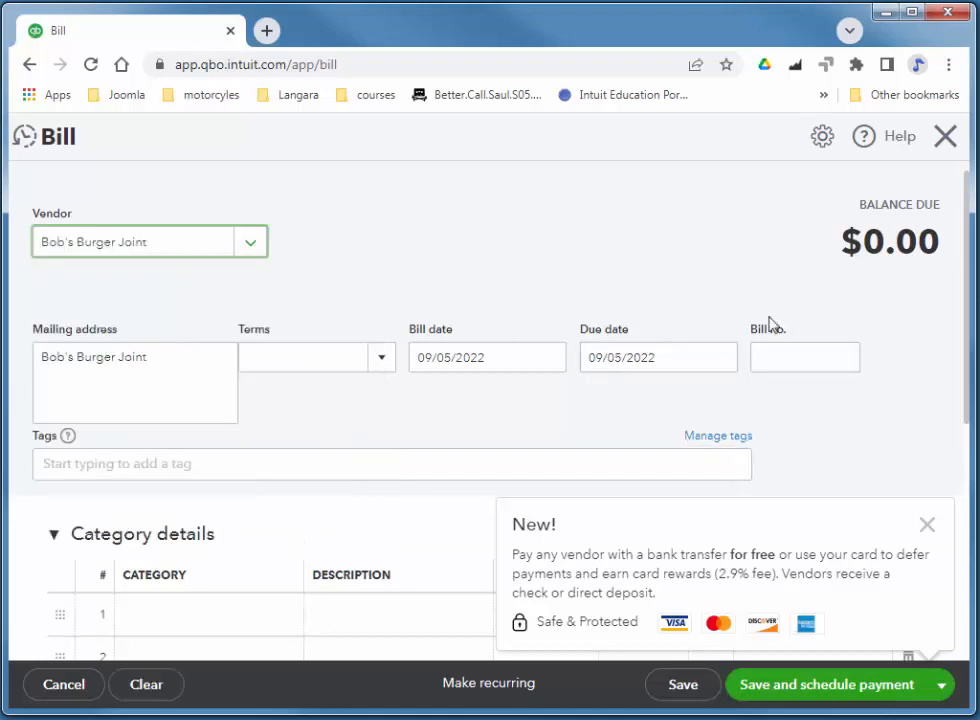
Dismiss the bank-transfer promotion and close the bill without saving.
scroll(532, 407, "down", 2)
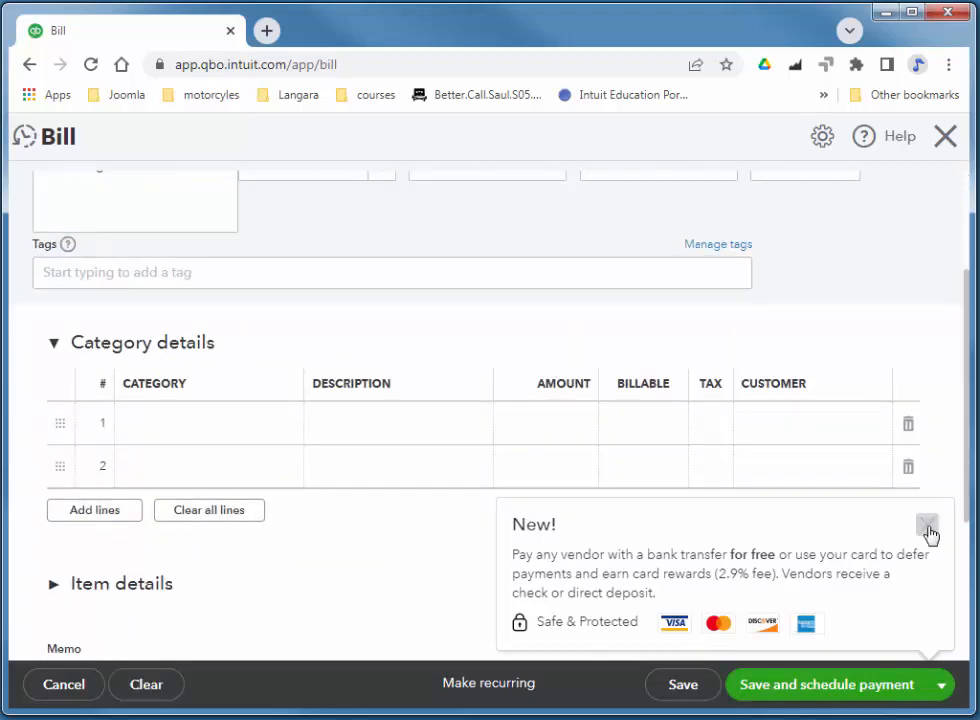
left_click(928, 526)
scroll(628, 409, "down", 3)
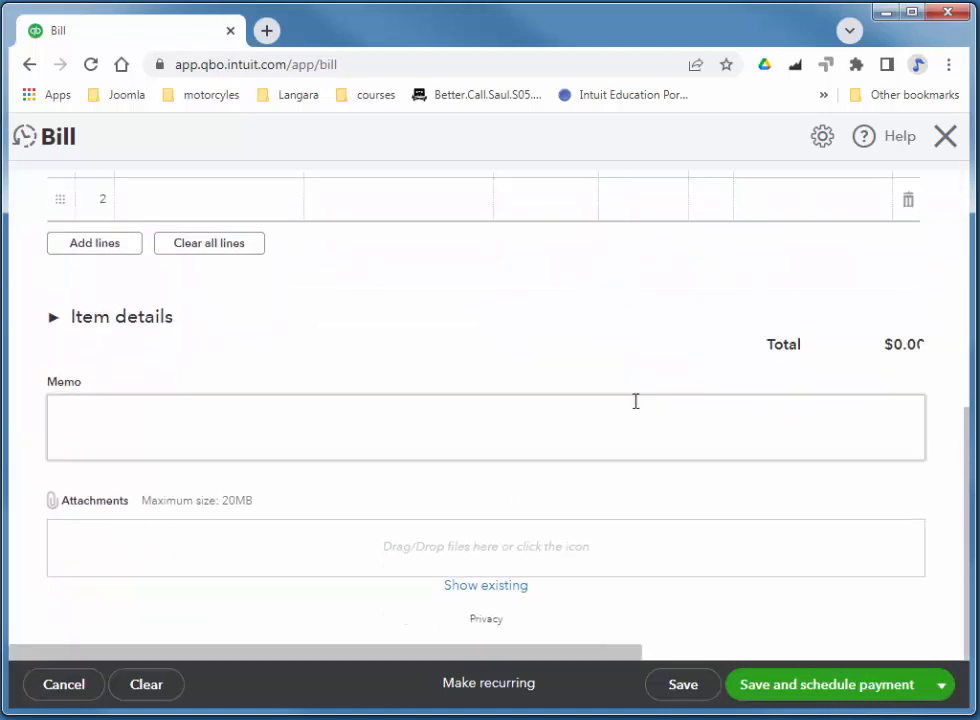
scroll(635, 401, "up", 5)
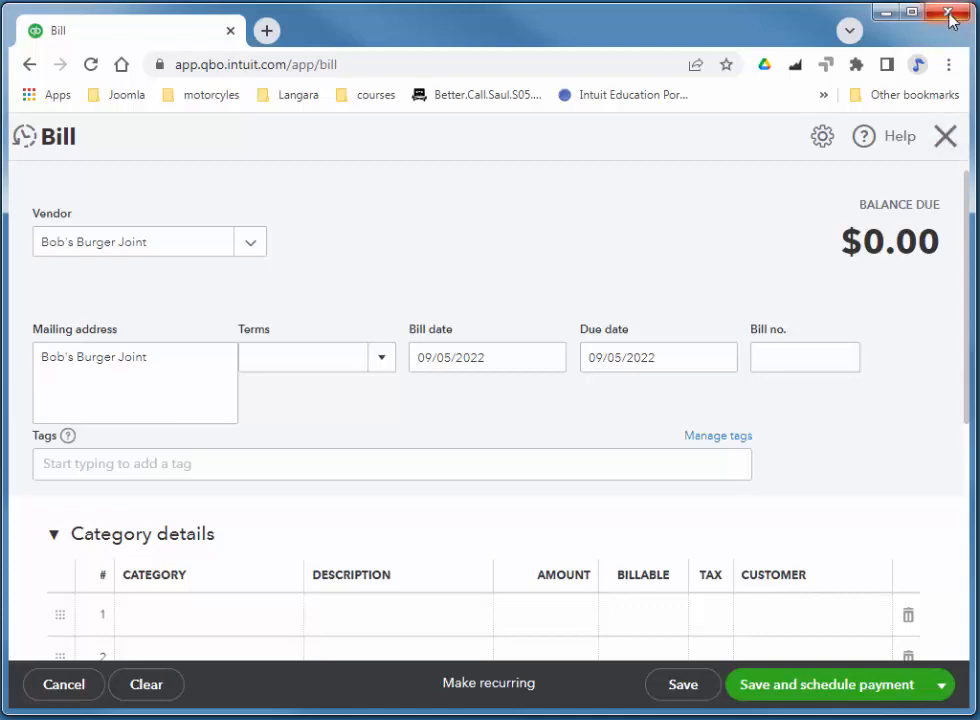
left_click(945, 140)
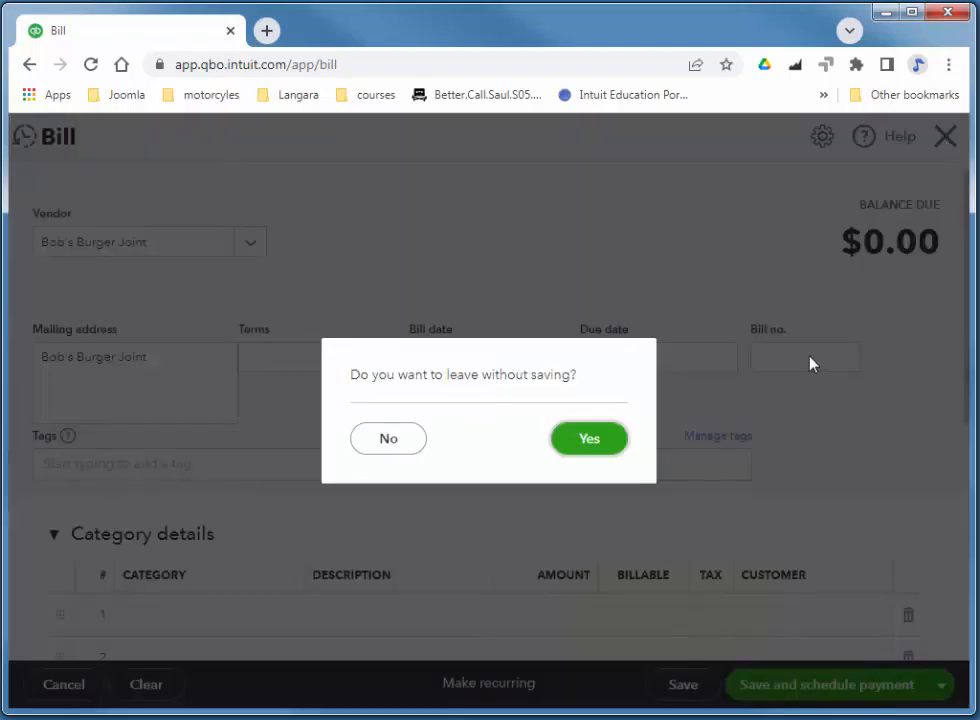
left_click(598, 443)
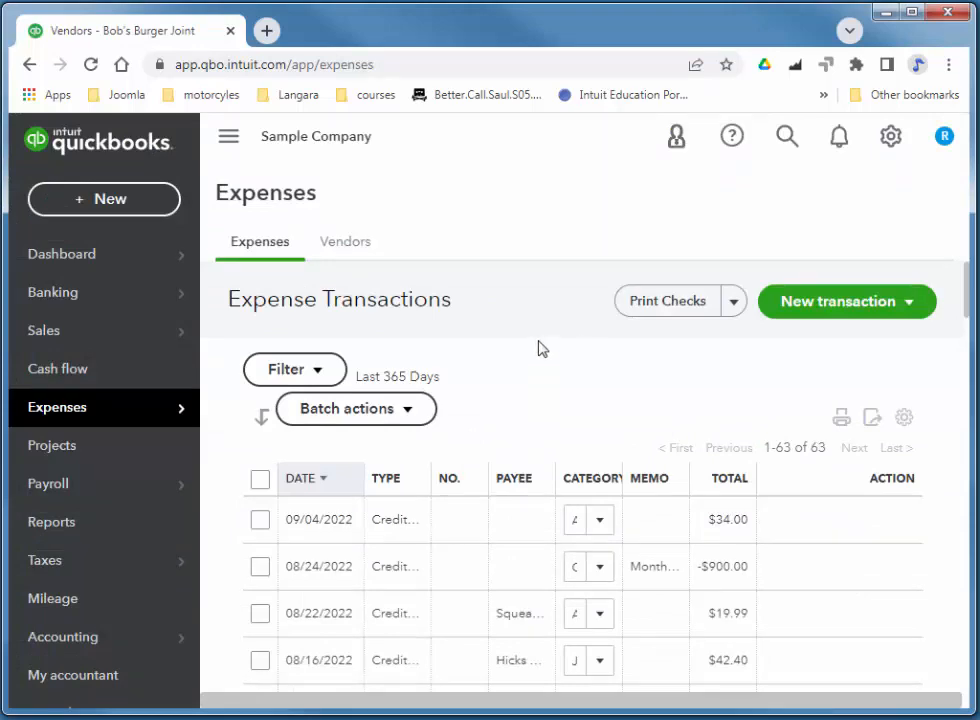
Open Amy's Bird Sanctuary's customer record for editing from the Customers list.
mouse_move(58, 339)
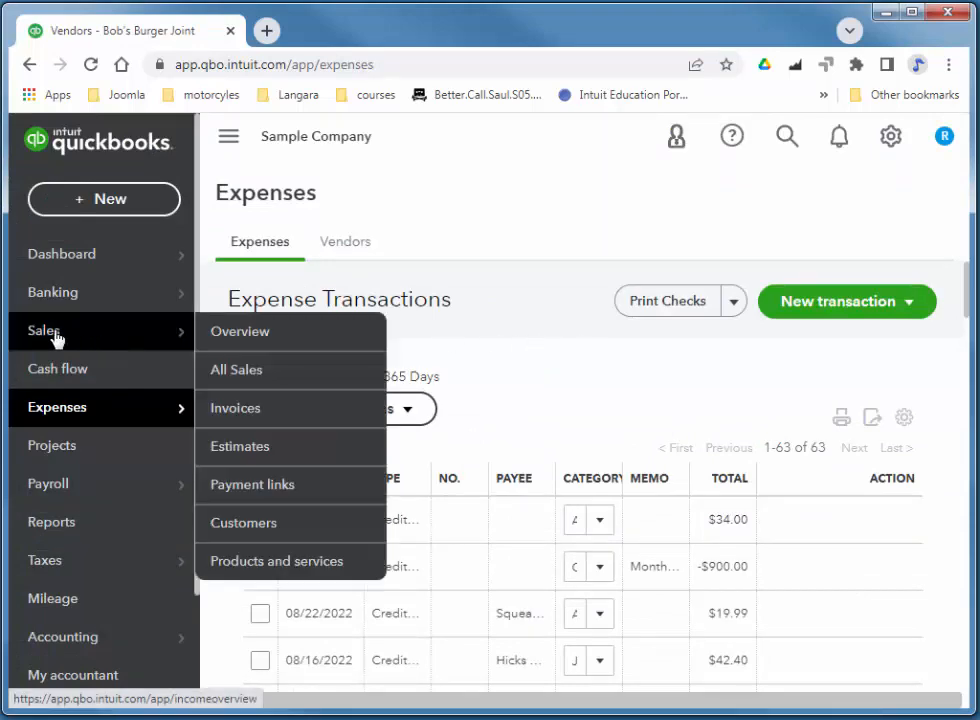
left_click(262, 525)
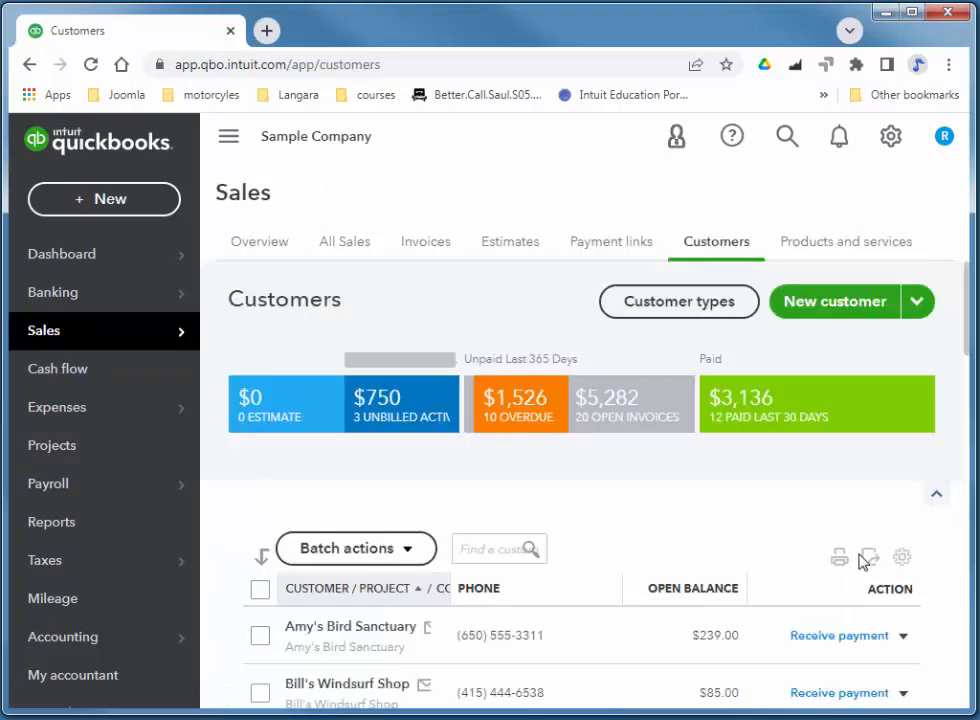
scroll(520, 530, "down", 2)
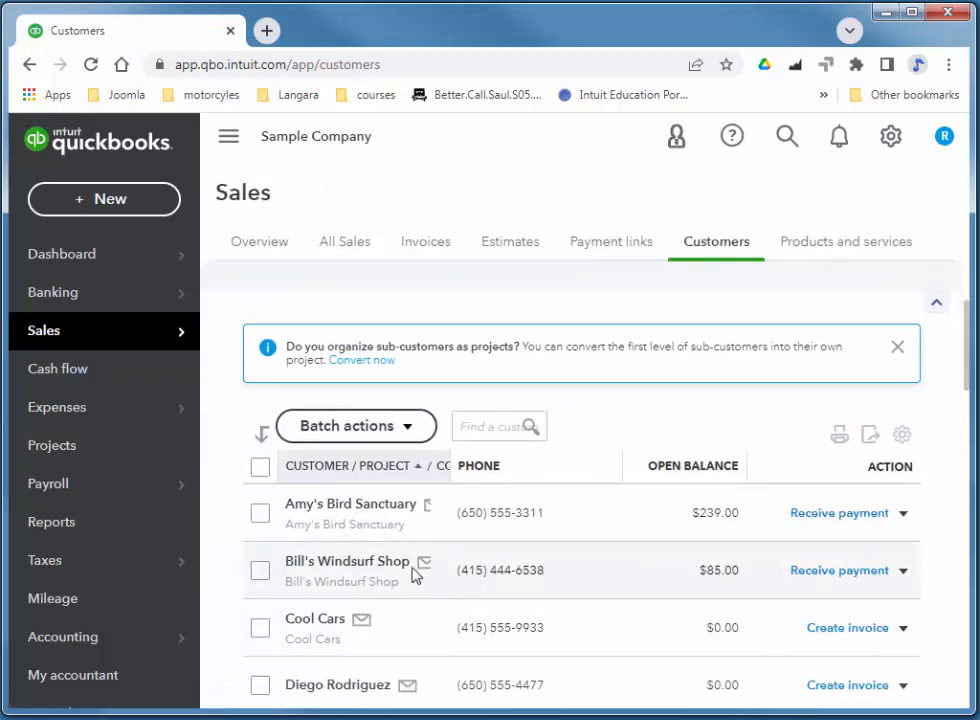
left_click(335, 506)
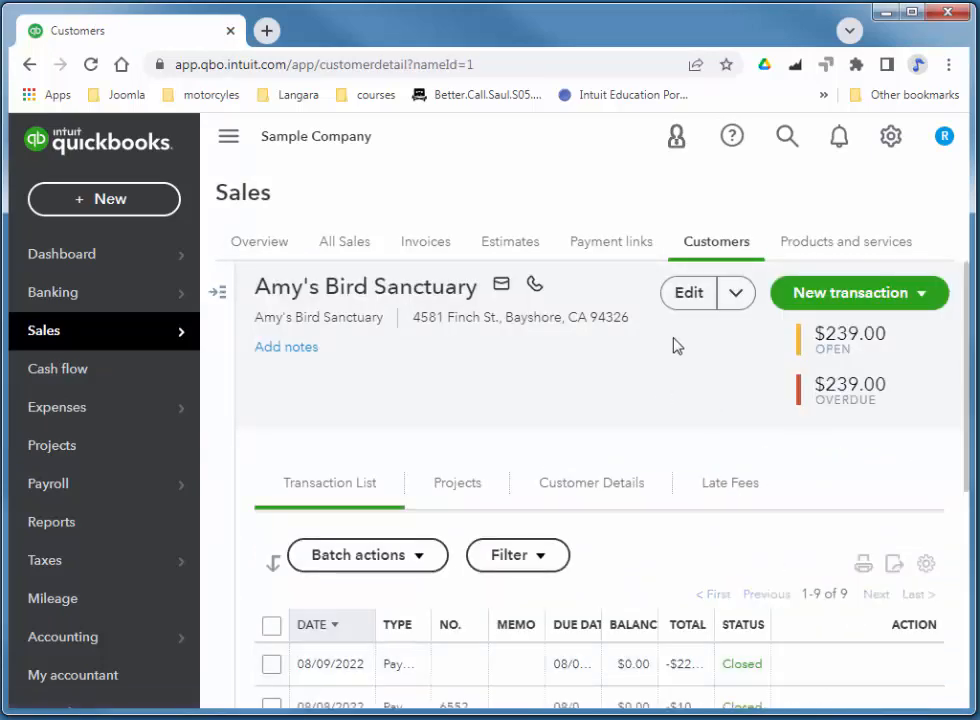
left_click(688, 295)
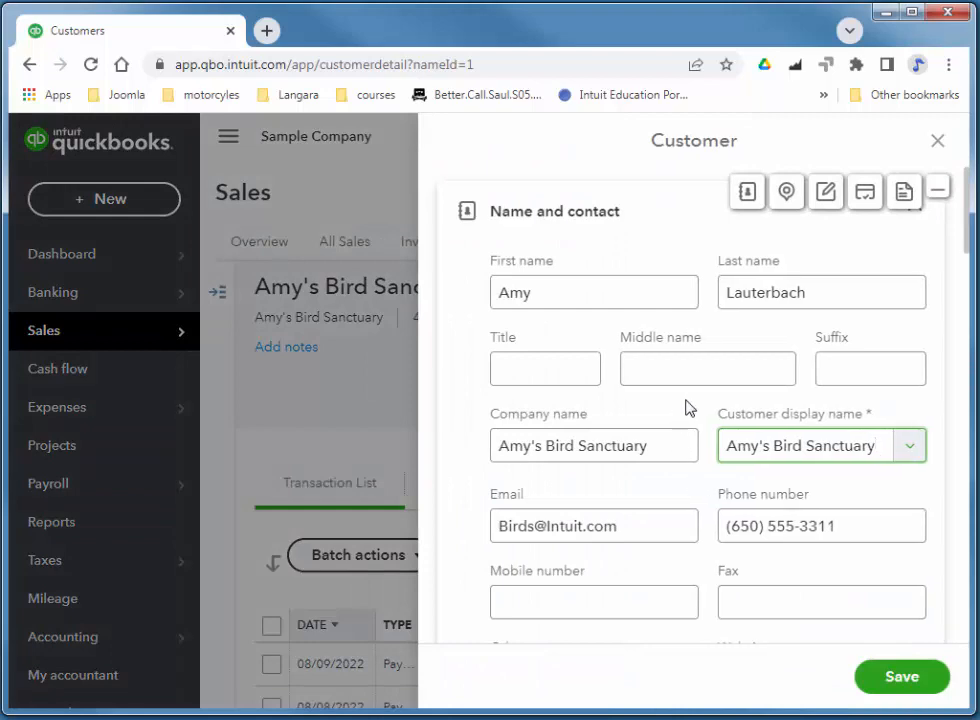
Replace the customer's old e-mail with the new company address and save.
left_click(634, 523)
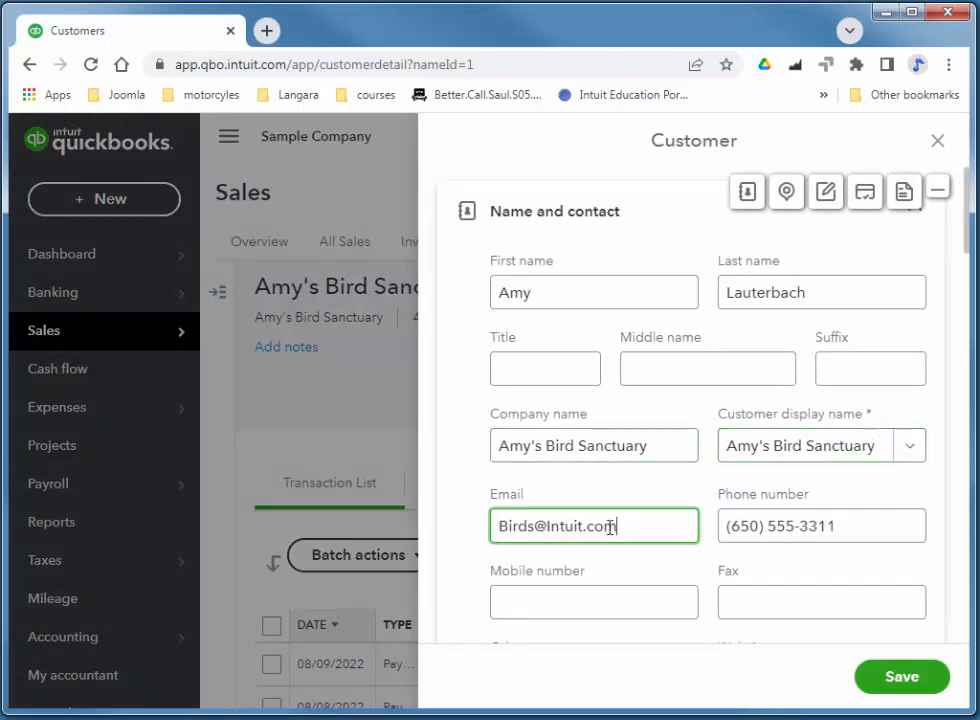
left_click_drag(626, 525, 455, 537)
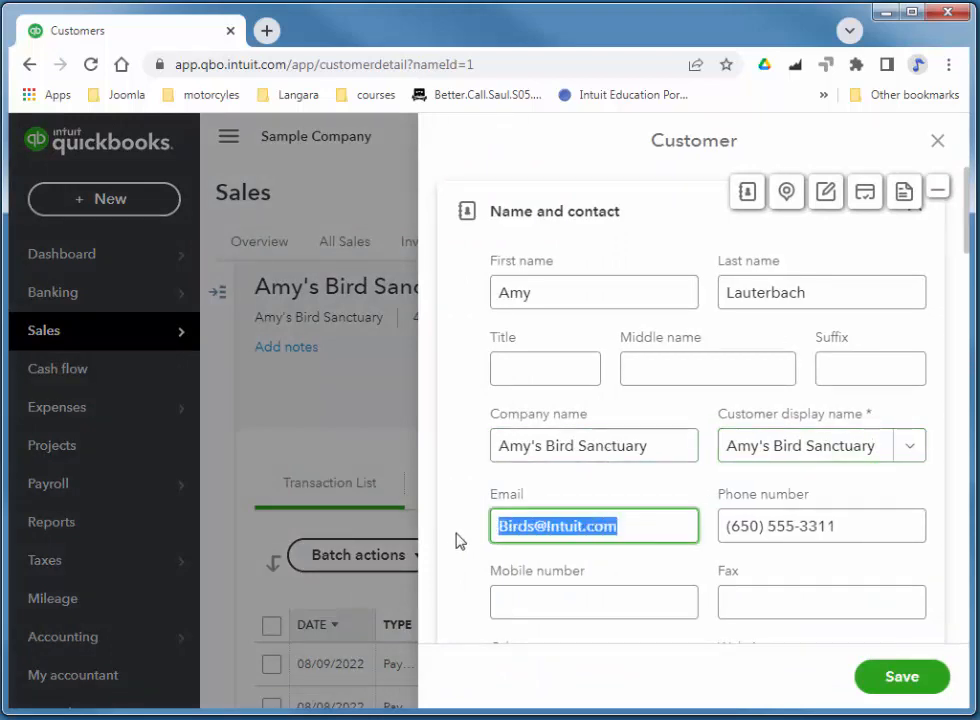
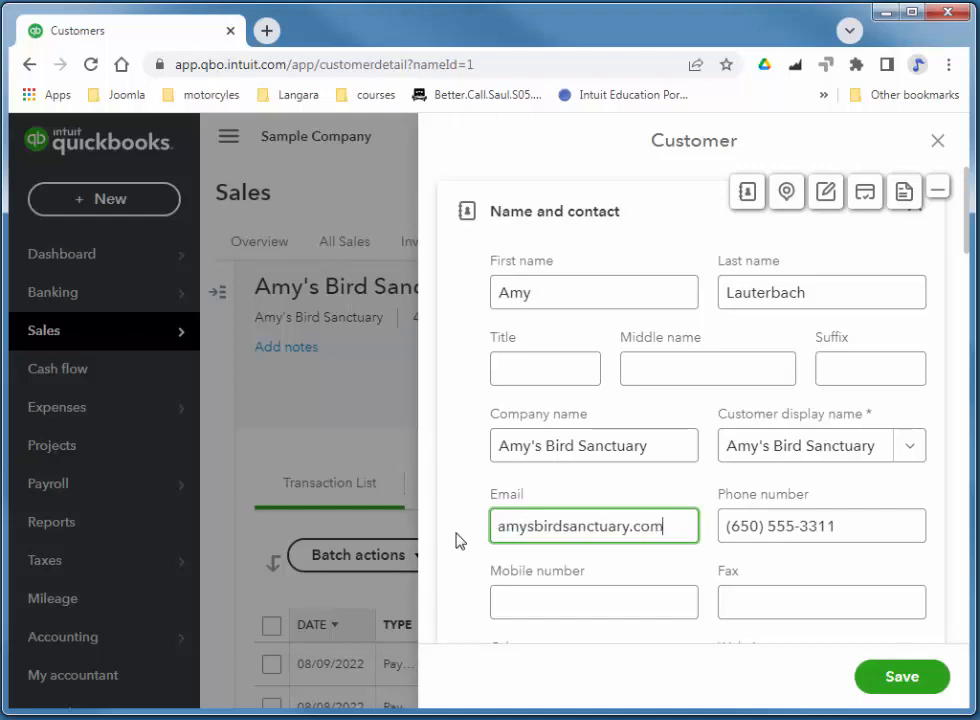
key("Tab")
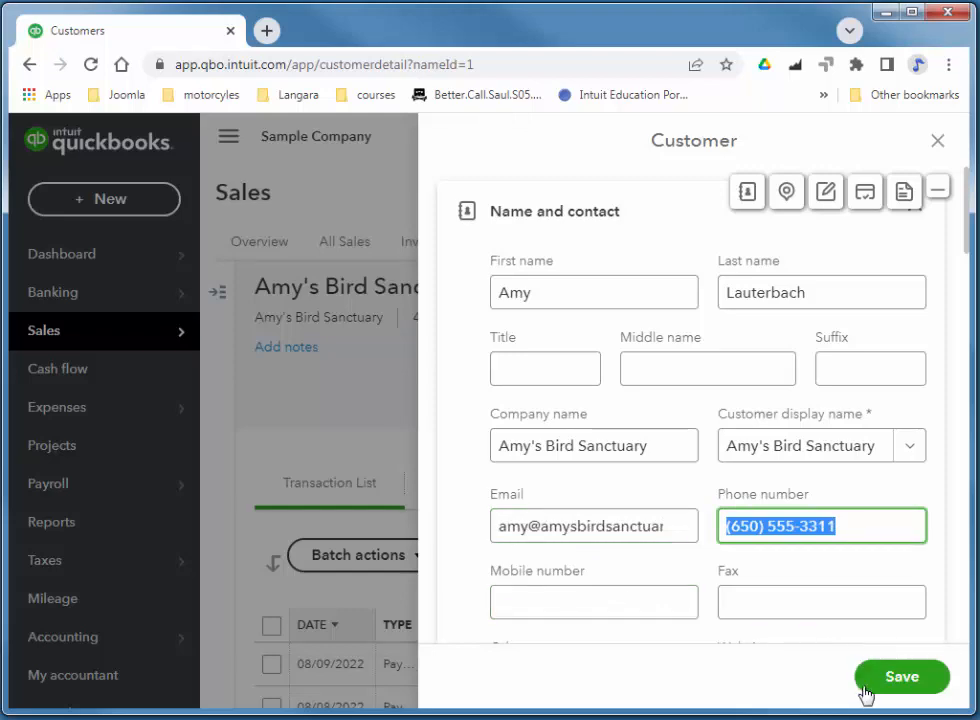
left_click(895, 692)
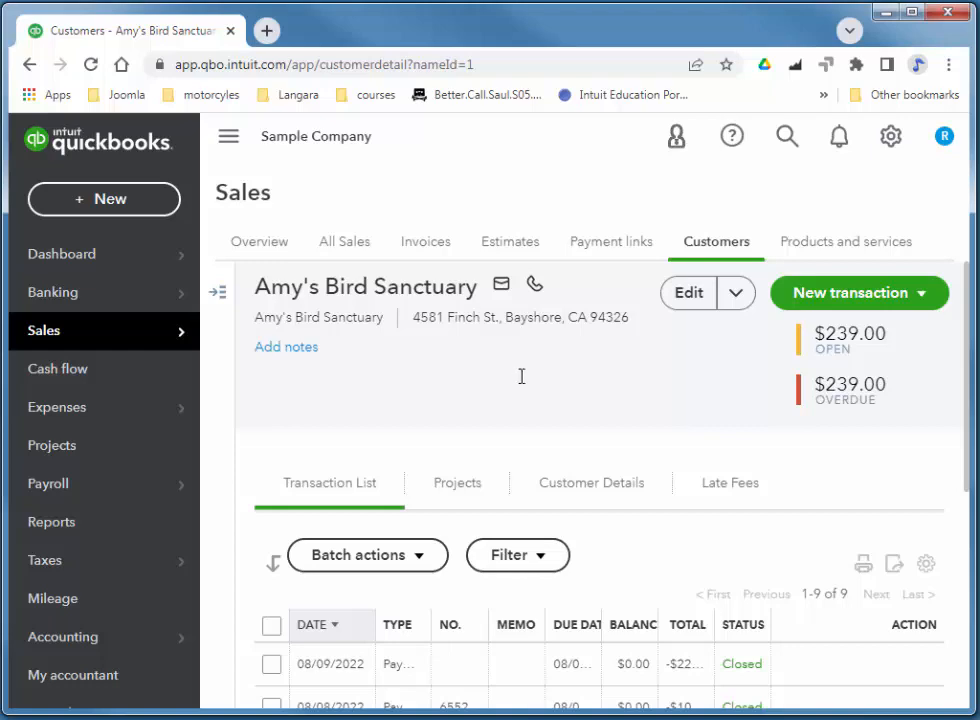
Start a new invoice from the Invoices list billed to Amy's Bird Sanctuary.
mouse_move(65, 343)
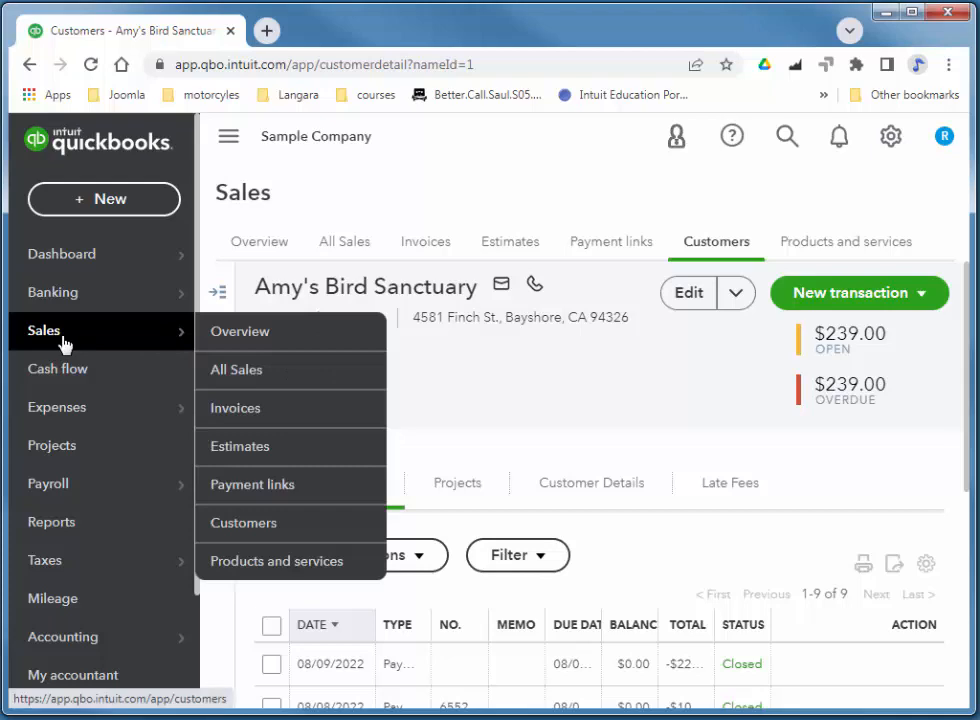
left_click(232, 410)
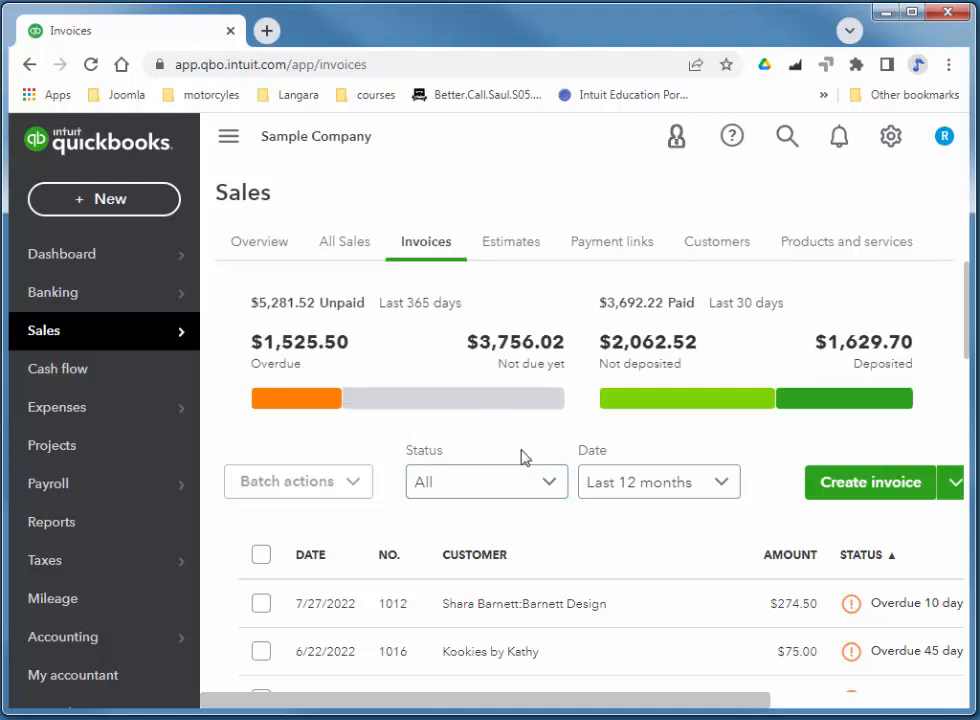
left_click(612, 555)
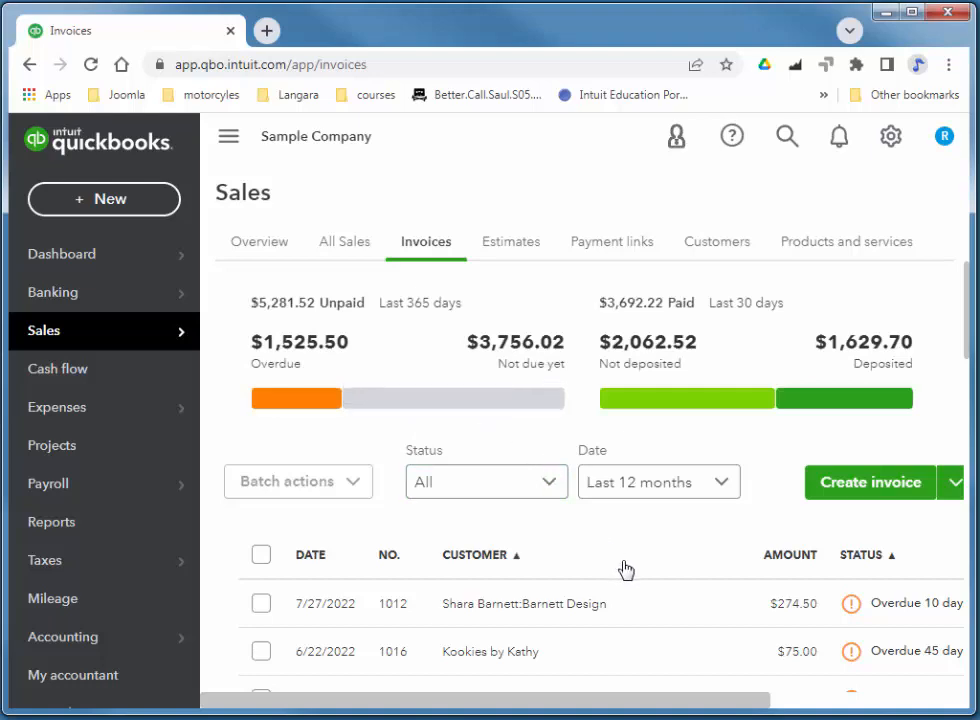
left_click(919, 490)
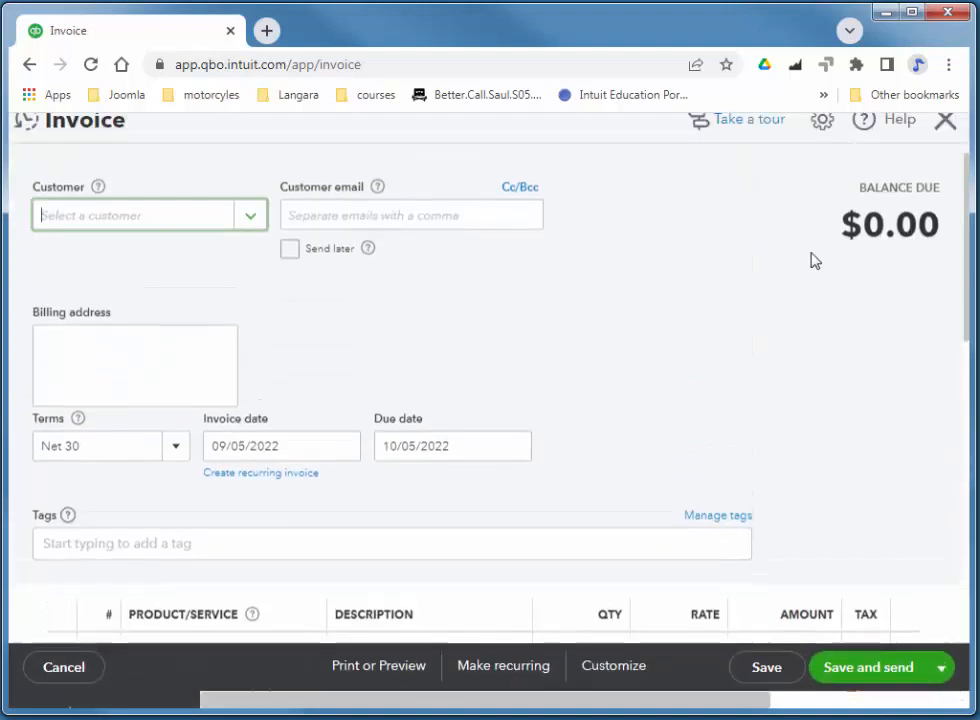
left_click(255, 243)
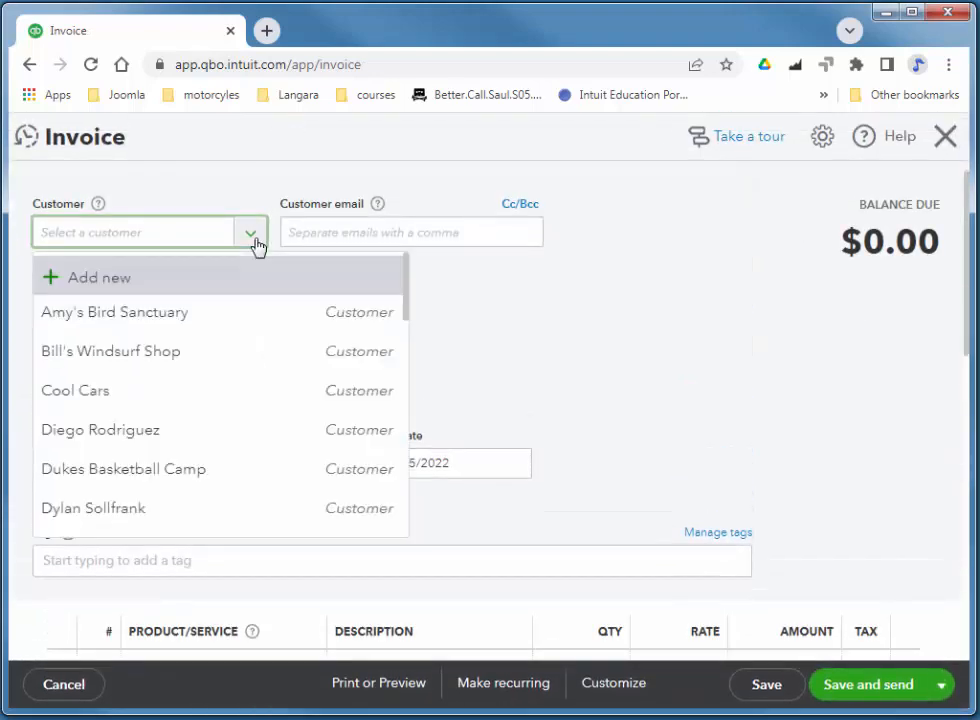
left_click(157, 313)
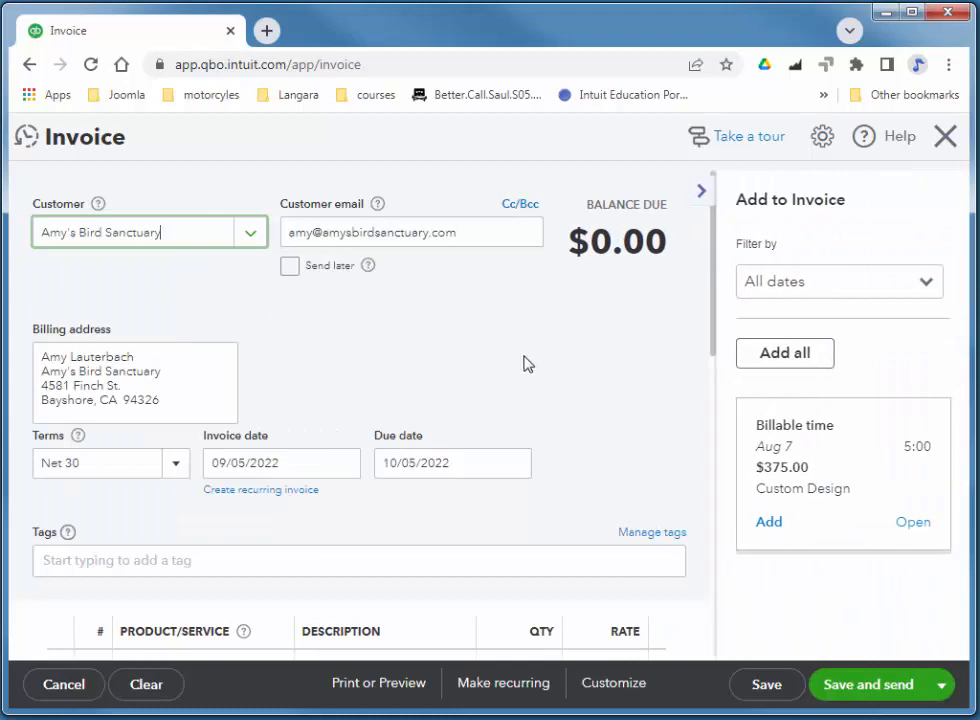
Discard the unsaved invoice and bring up the company settings and lists menu.
scroll(563, 383, "down", 1)
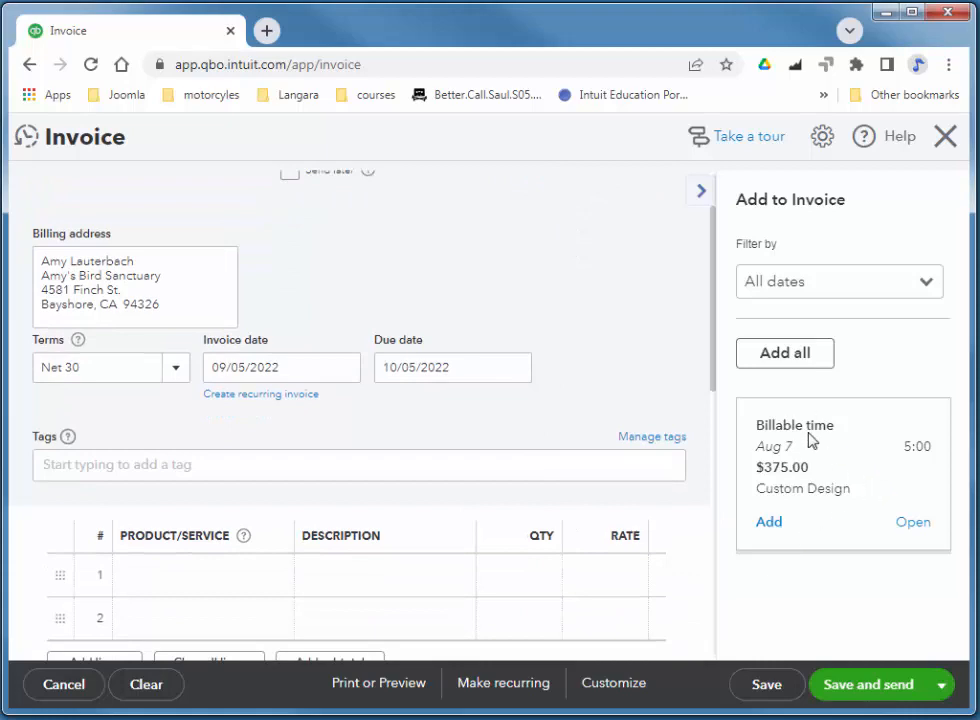
scroll(566, 302, "down", 5)
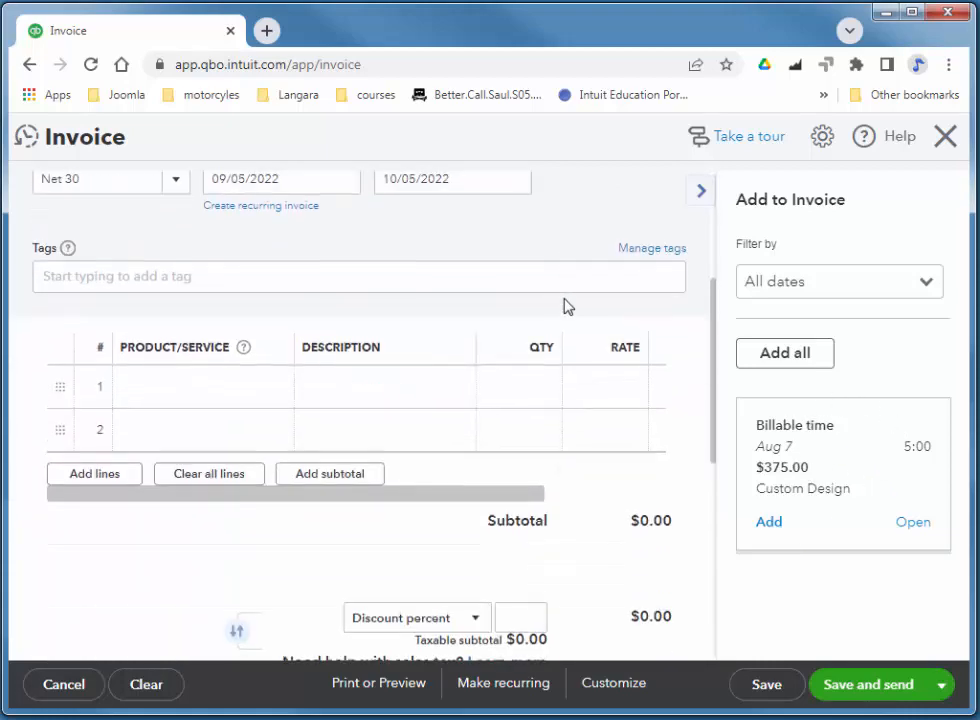
scroll(565, 311, "up", 6)
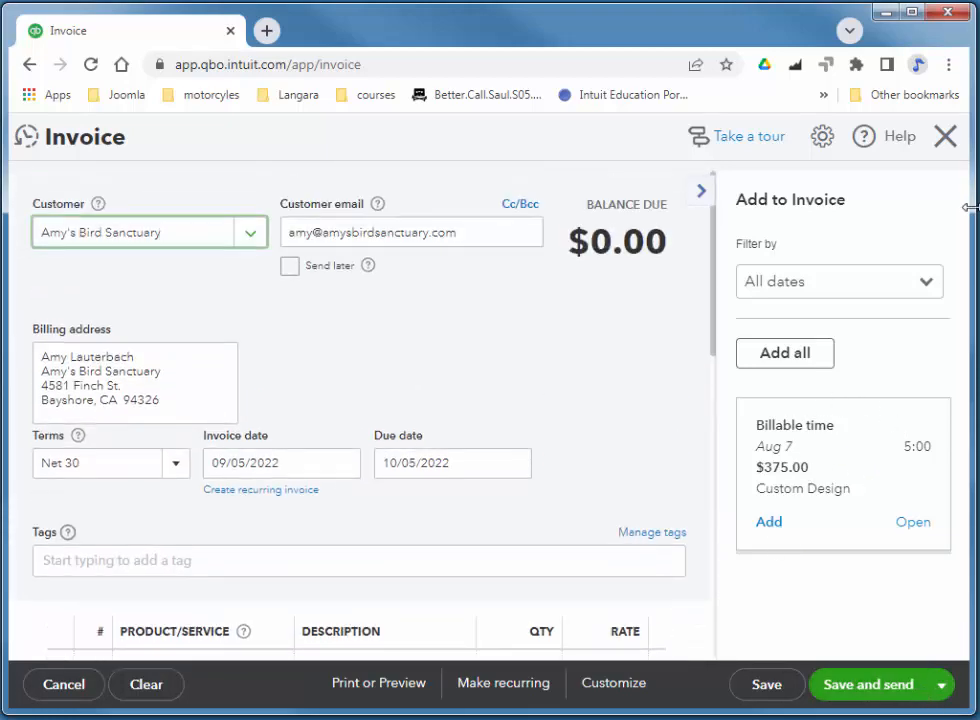
left_click(945, 136)
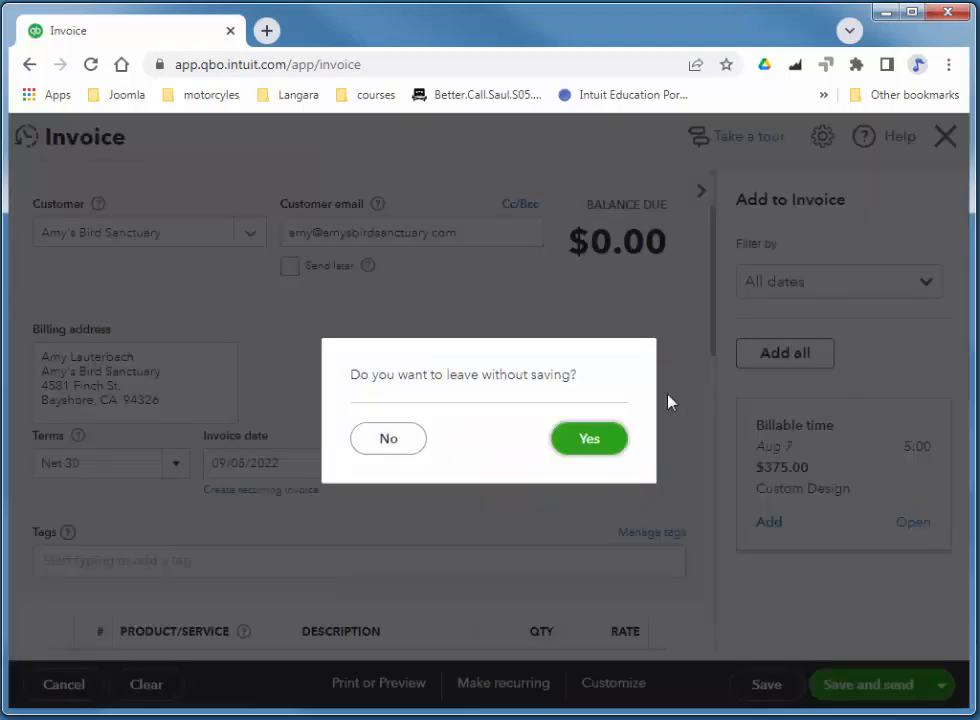
left_click(602, 442)
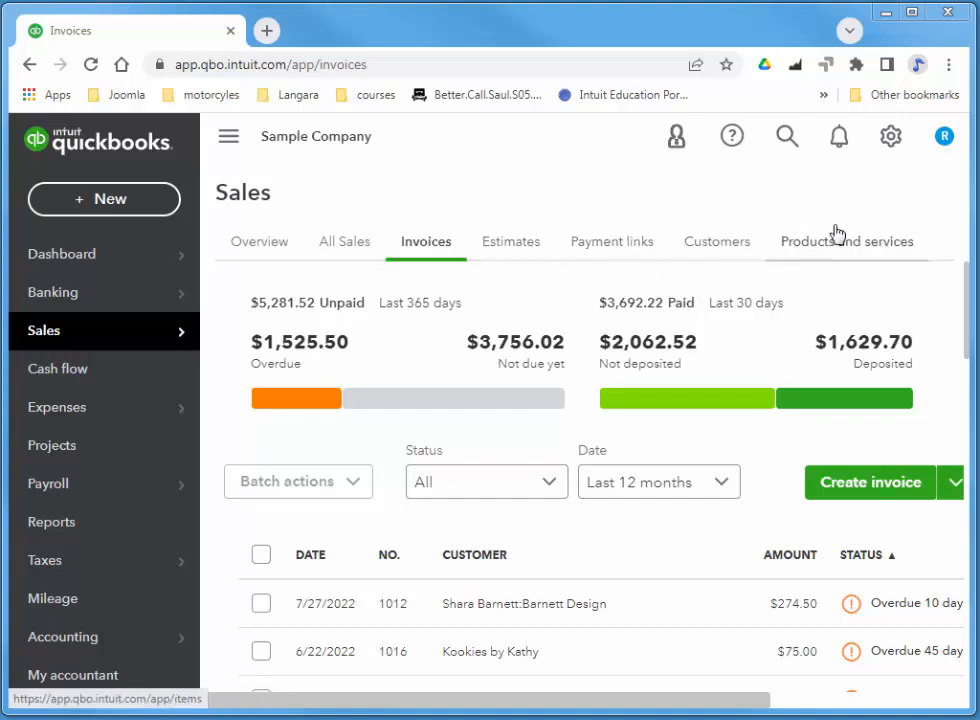
left_click(890, 138)
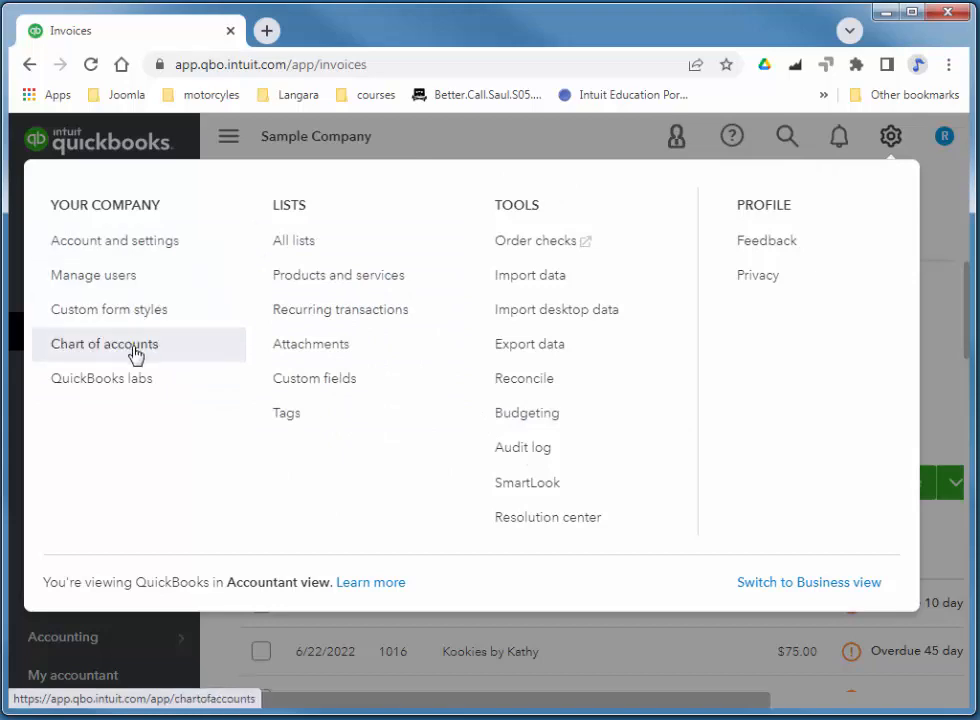
Open Products and Services from the gear's Lists and scroll through all 18 items.
left_click(360, 283)
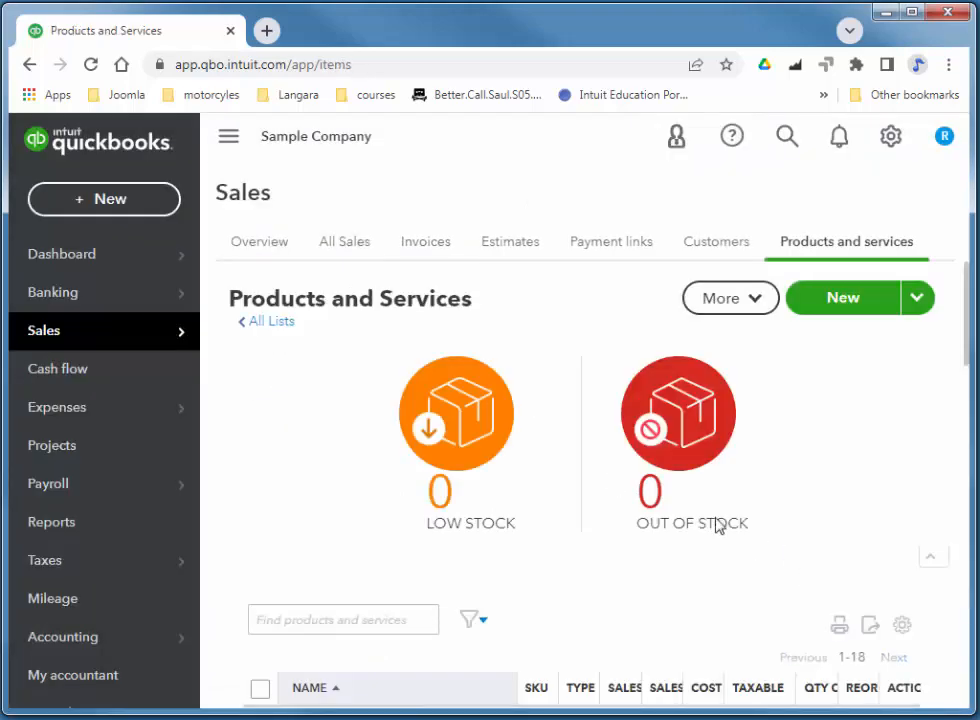
scroll(542, 455, "down", 4)
scroll(540, 455, "down", 1)
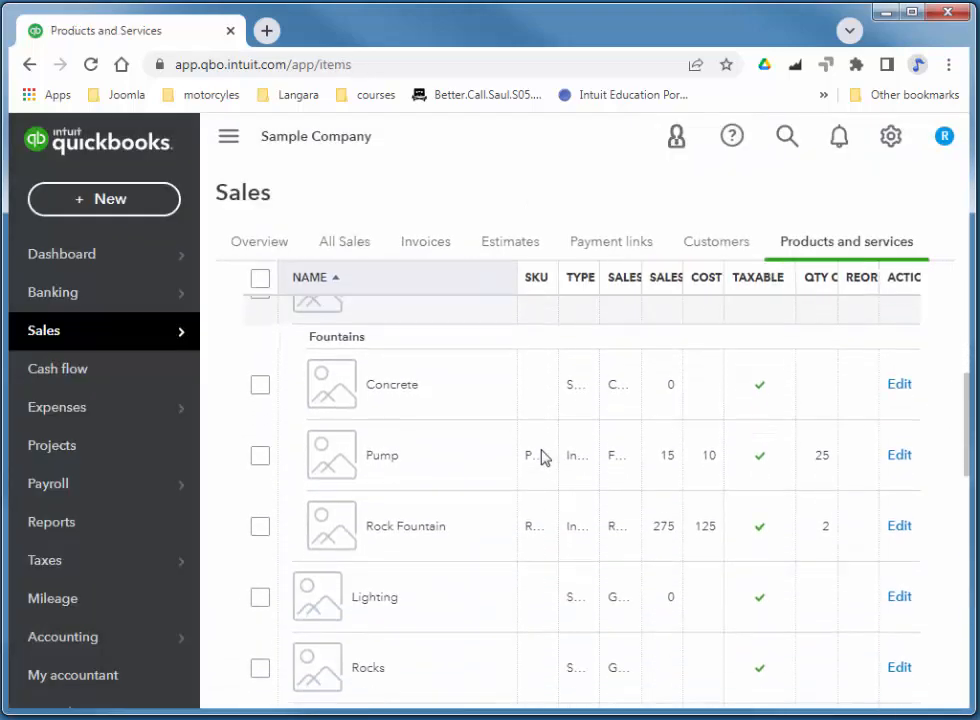
scroll(540, 451, "up", 3)
scroll(441, 489, "down", 3)
scroll(443, 460, "down", 3)
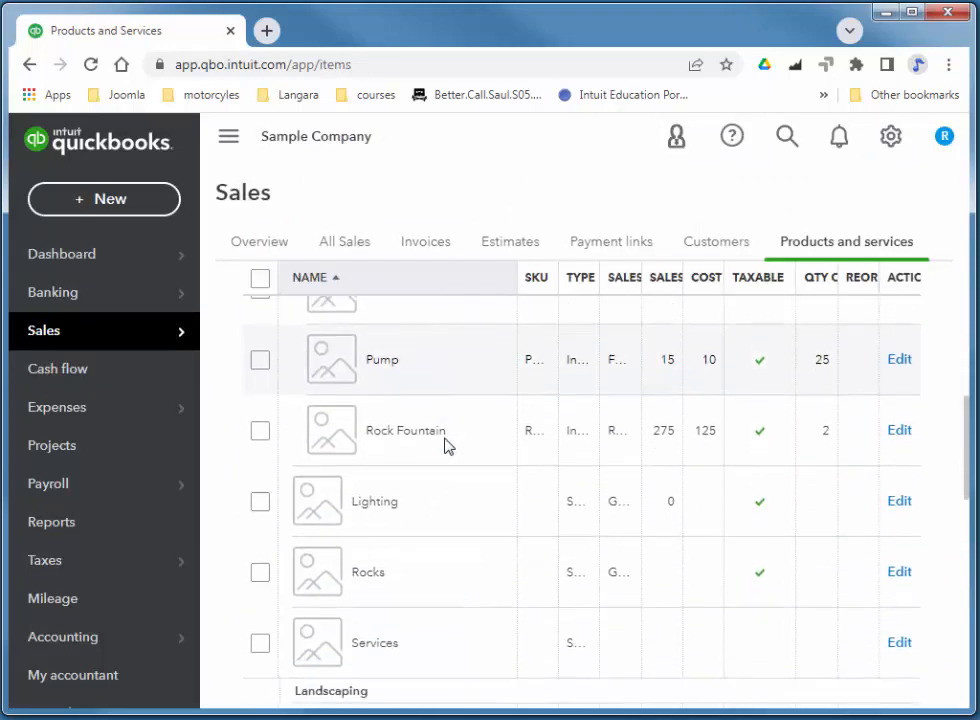
scroll(447, 446, "down", 8)
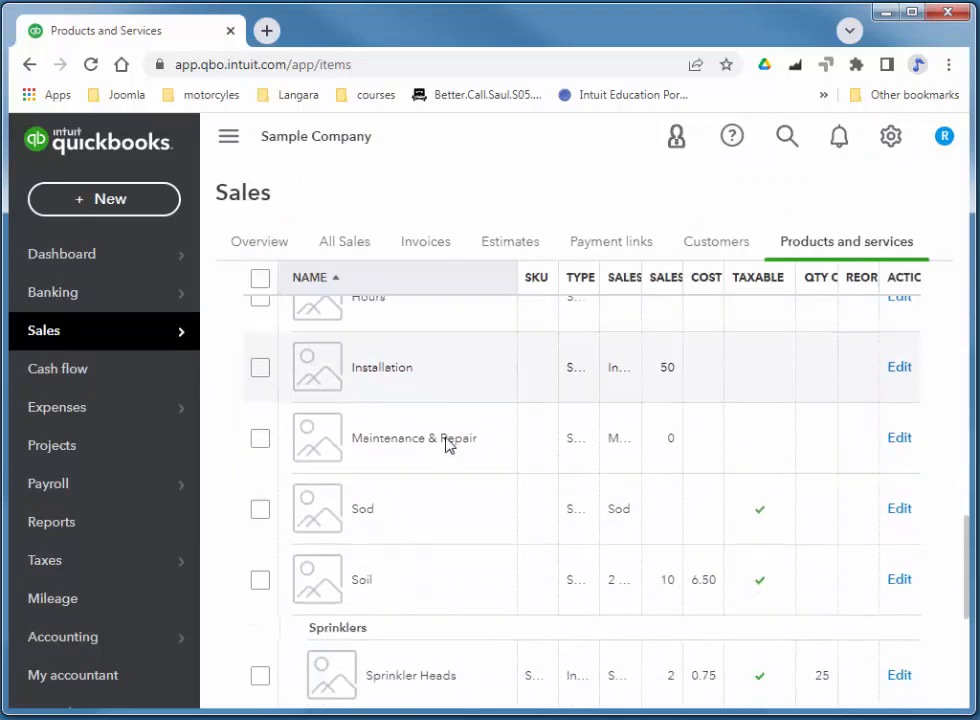
scroll(449, 443, "up", 10)
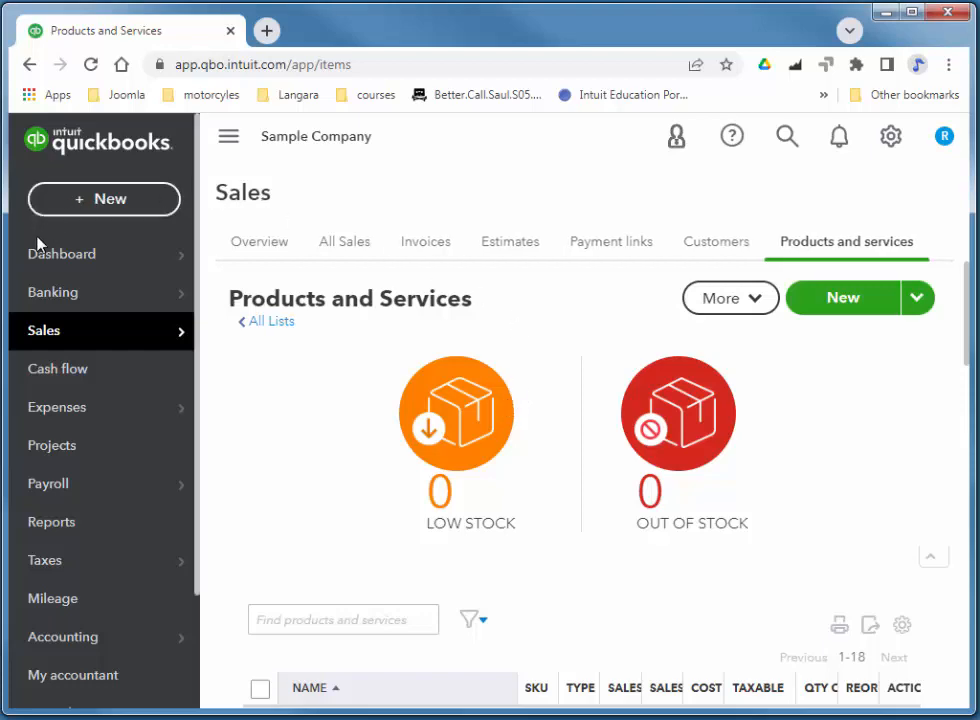
mouse_move(62, 258)
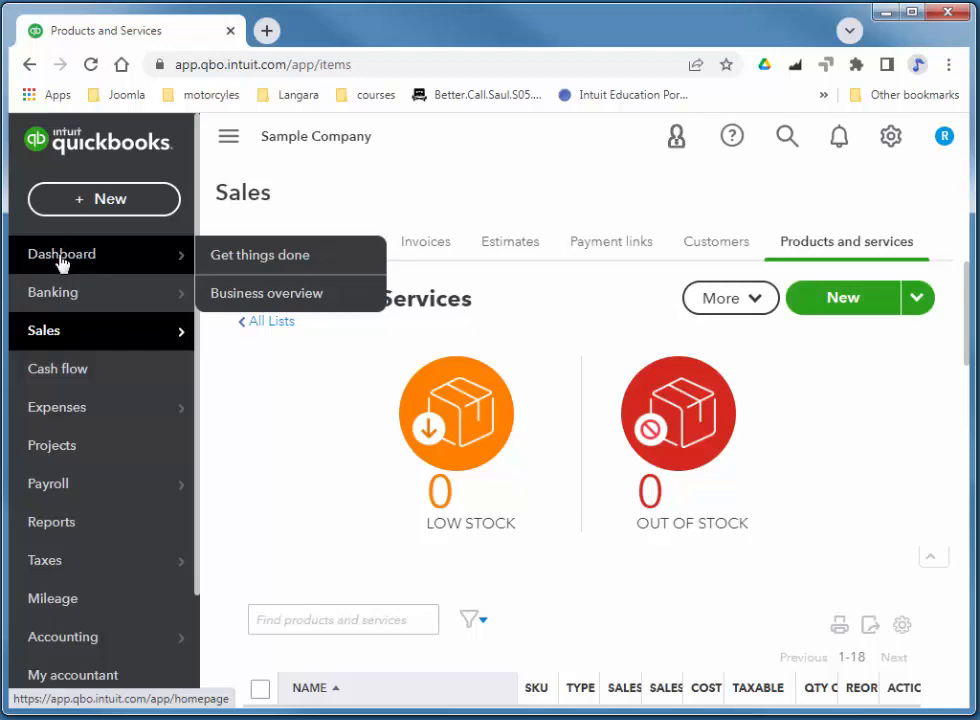
From the dashboard, start an estimate for Amy's Bird Sanctuary and discard it unsaved.
left_click(61, 260)
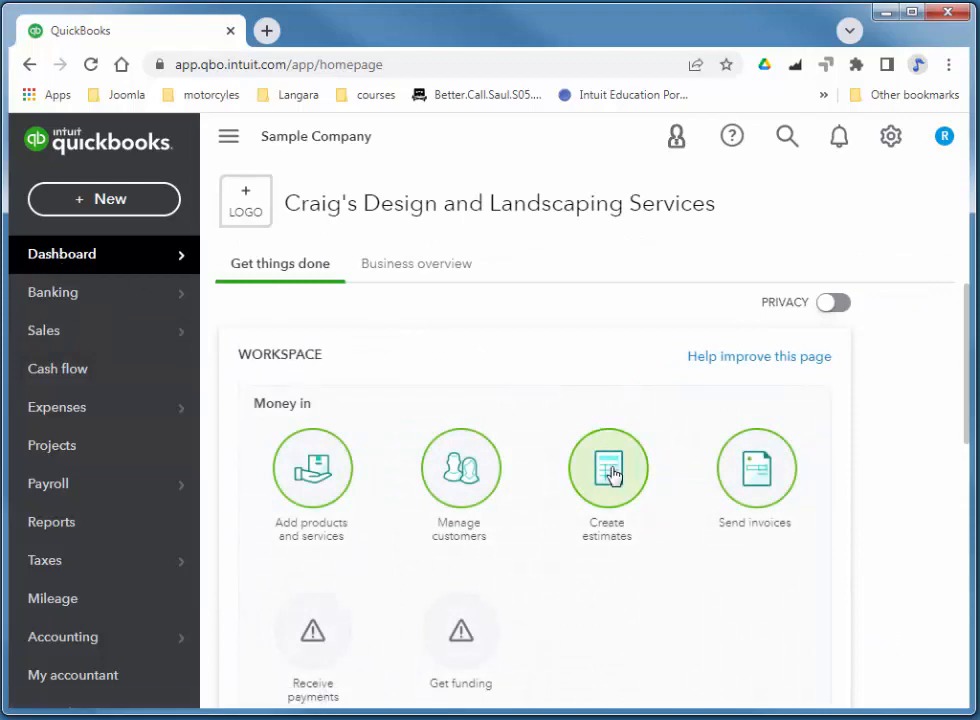
left_click(613, 467)
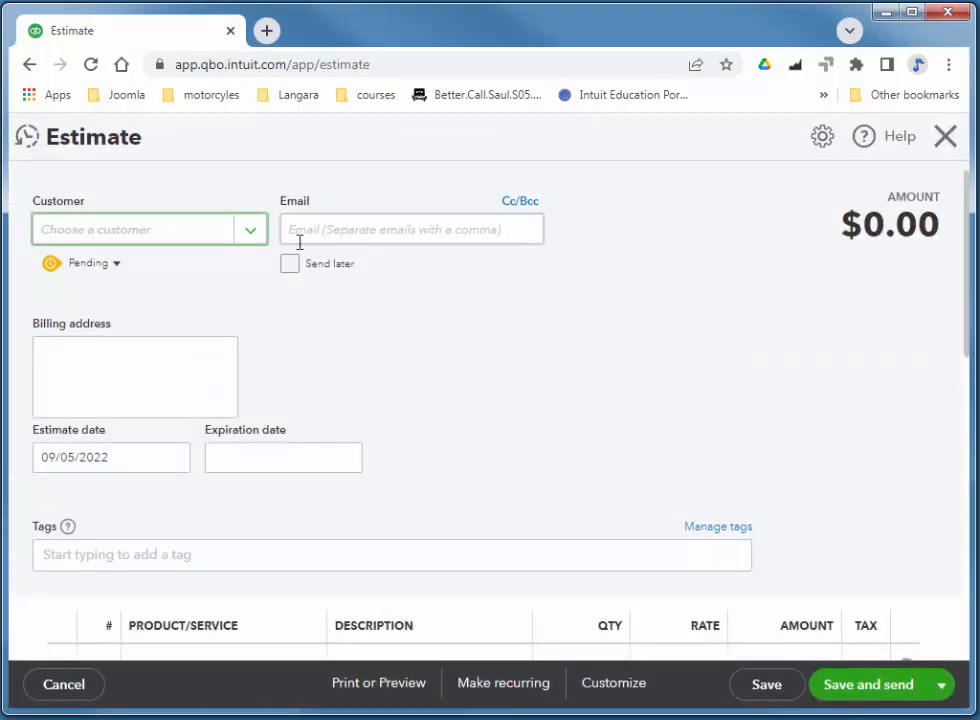
left_click(249, 241)
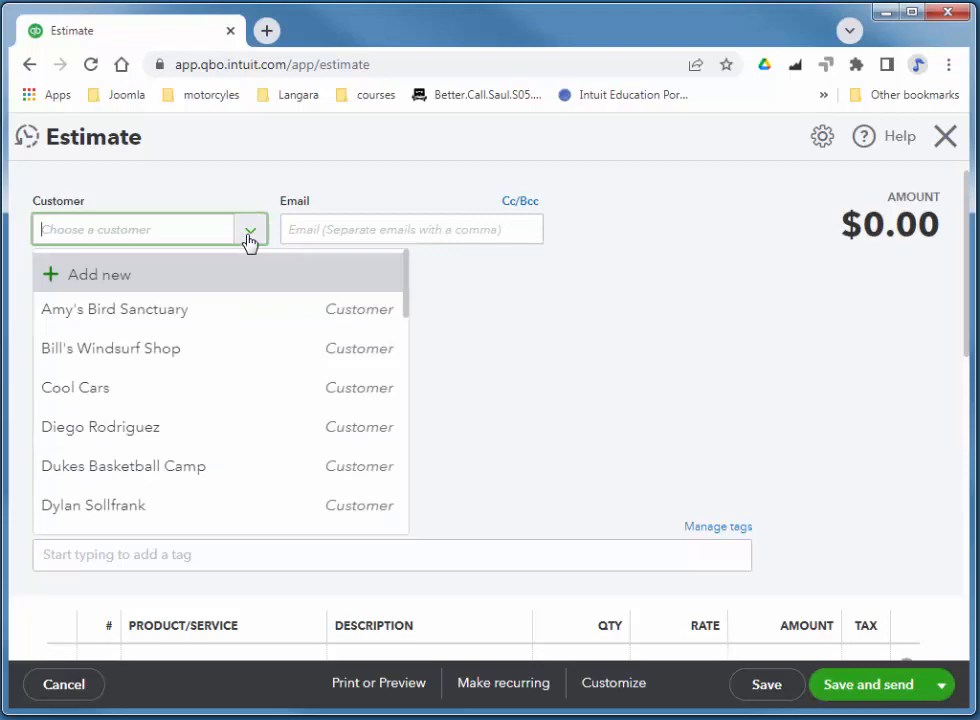
left_click(144, 311)
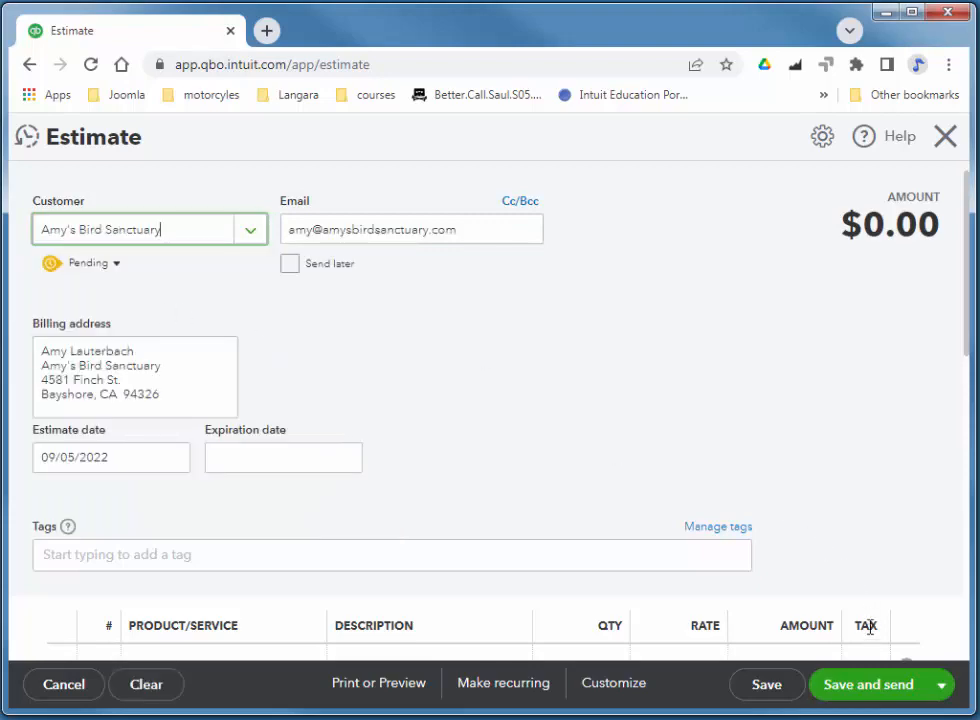
left_click(945, 140)
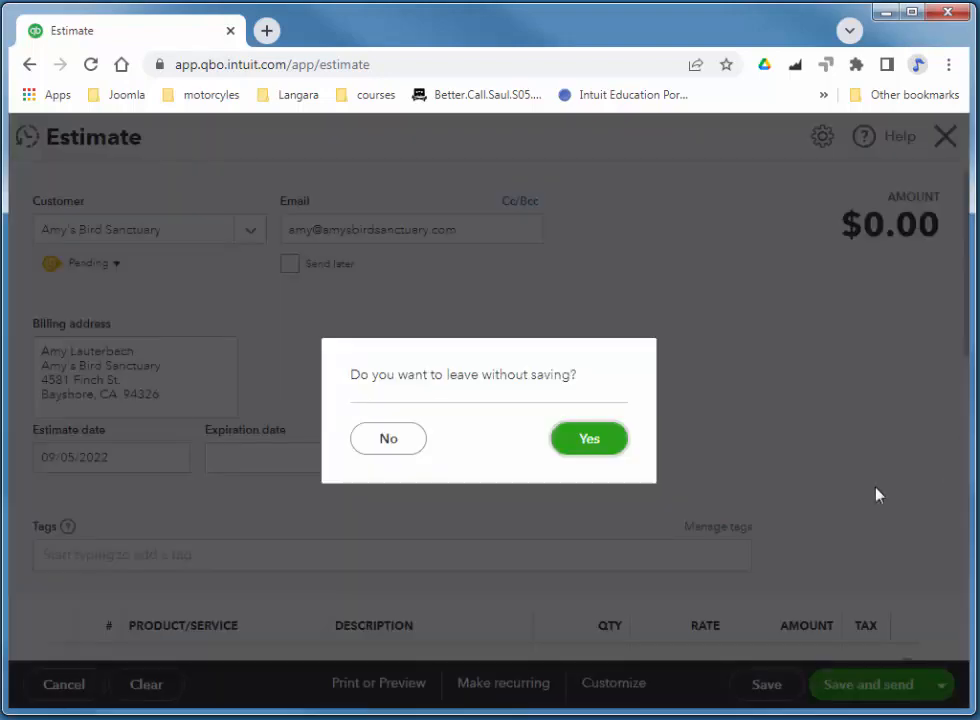
left_click(621, 448)
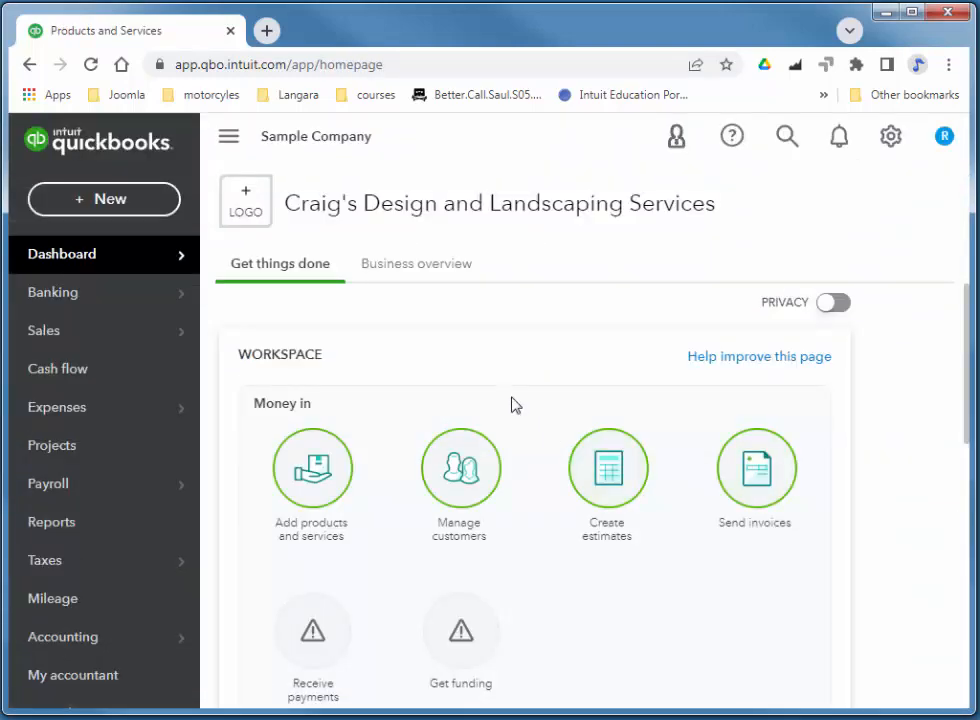
Switch the dashboard from Get things done to Business overview and review its cards.
scroll(555, 377, "down", 5)
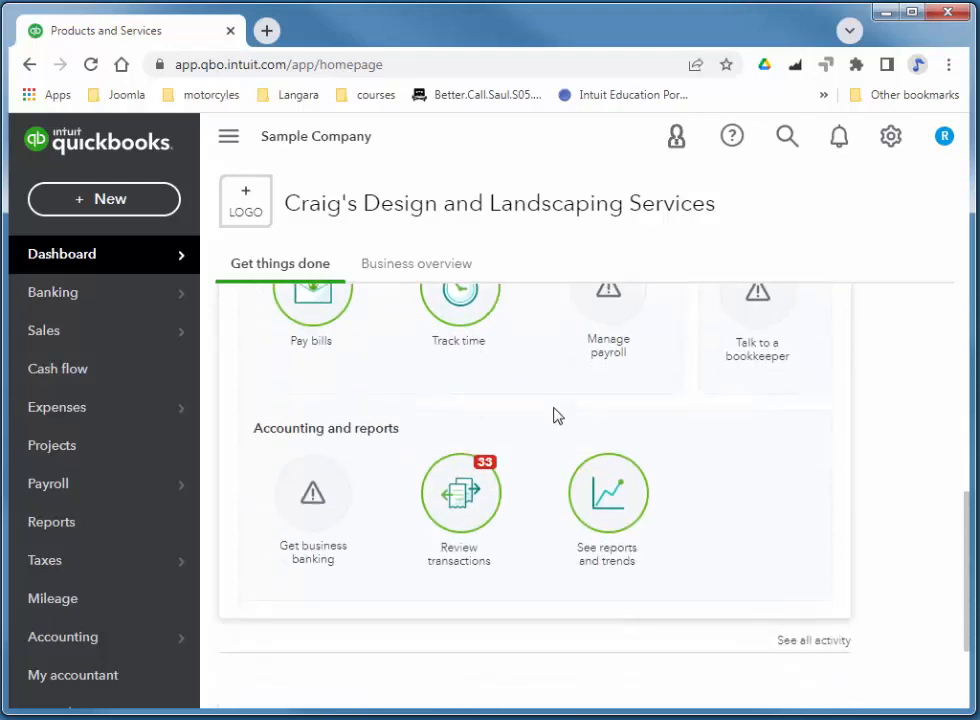
scroll(558, 415, "up", 3)
scroll(575, 462, "up", 3)
mouse_move(103, 260)
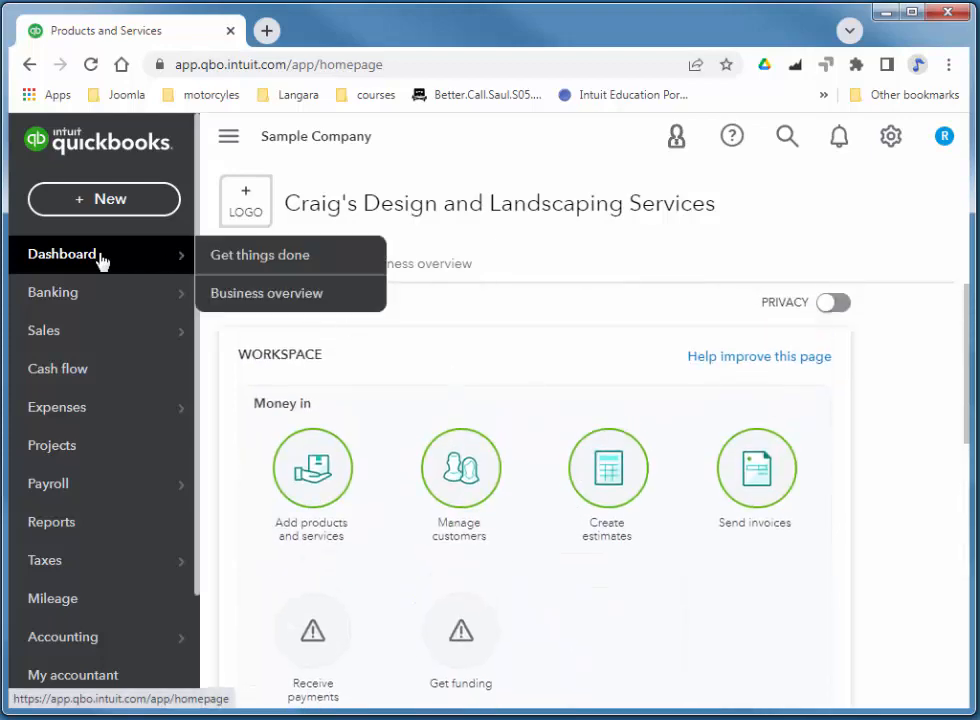
left_click(227, 264)
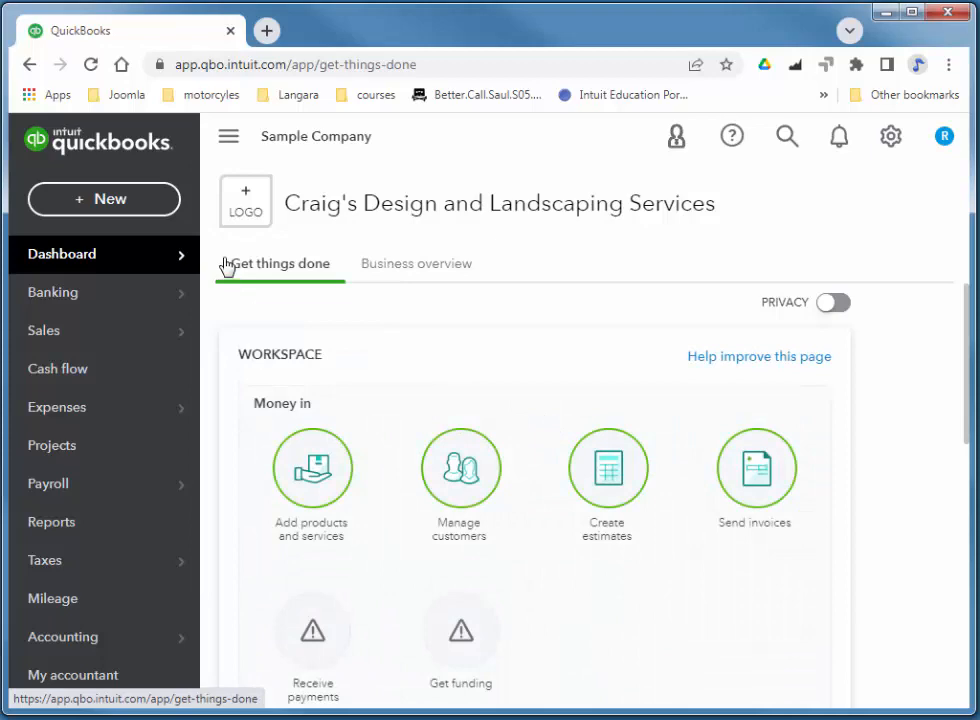
mouse_move(131, 260)
left_click(230, 291)
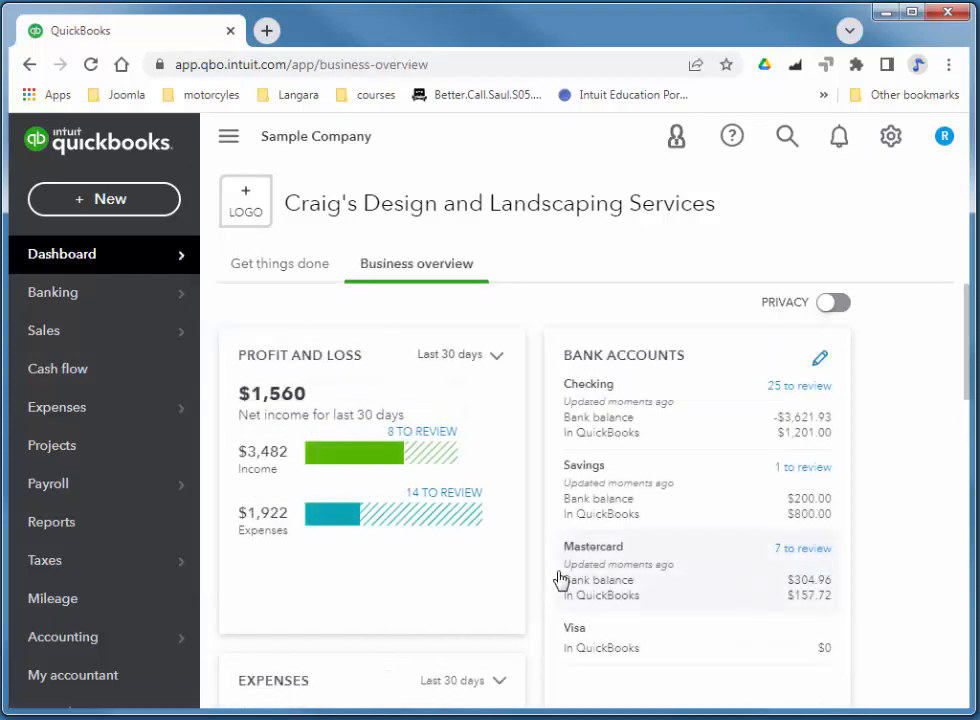
scroll(669, 504, "down", 7)
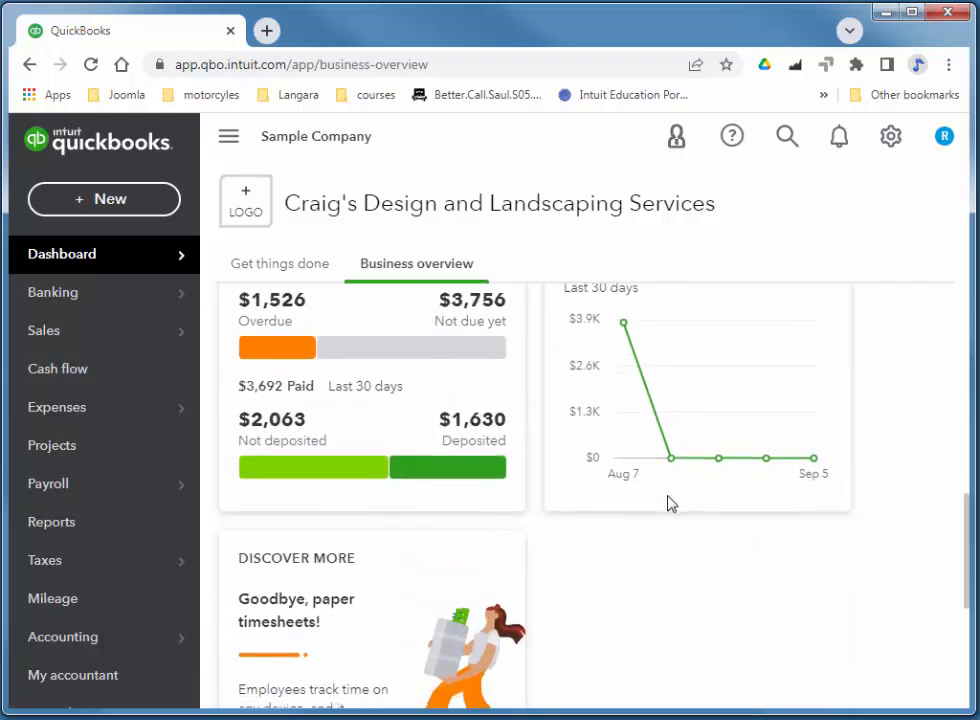
scroll(669, 504, "down", 3)
scroll(669, 510, "up", 10)
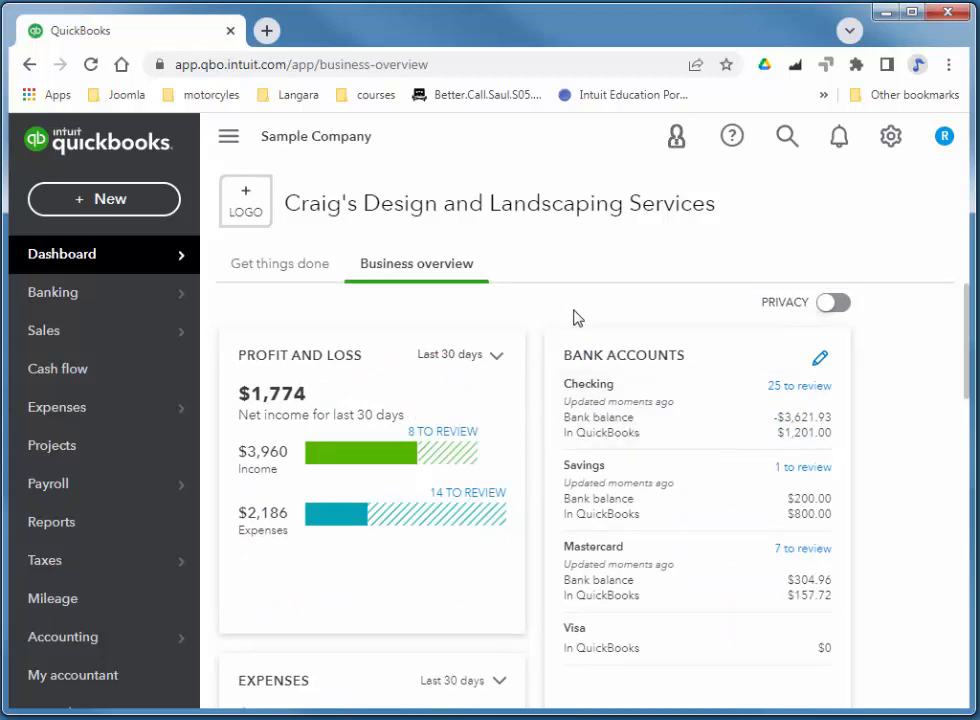
Open the full Chart of Accounts list via the gear menu and scroll through it.
left_click(890, 138)
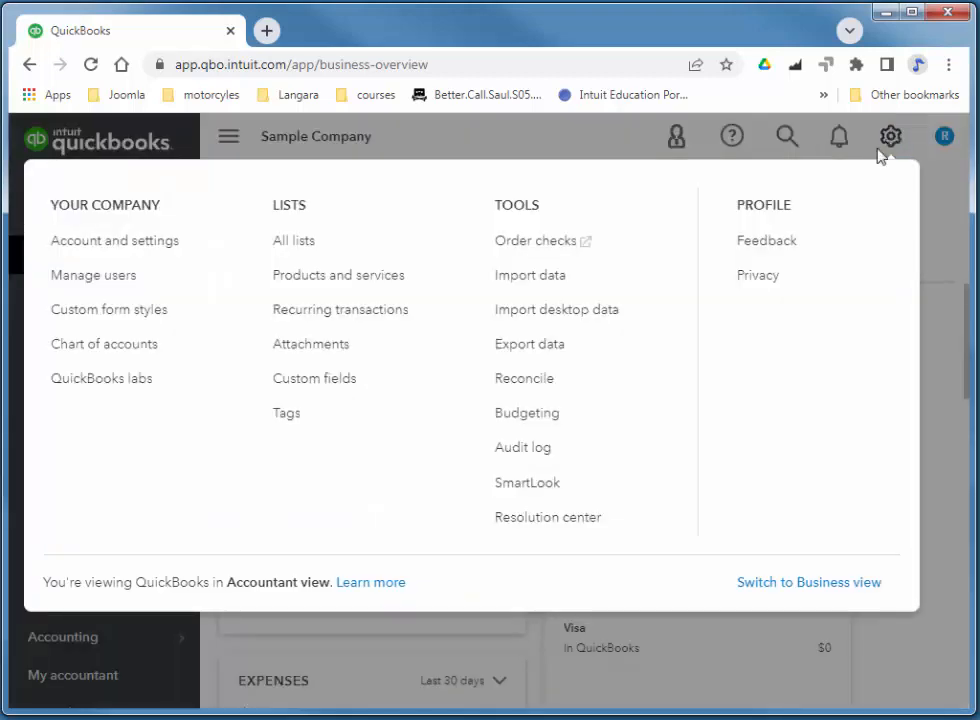
left_click(89, 352)
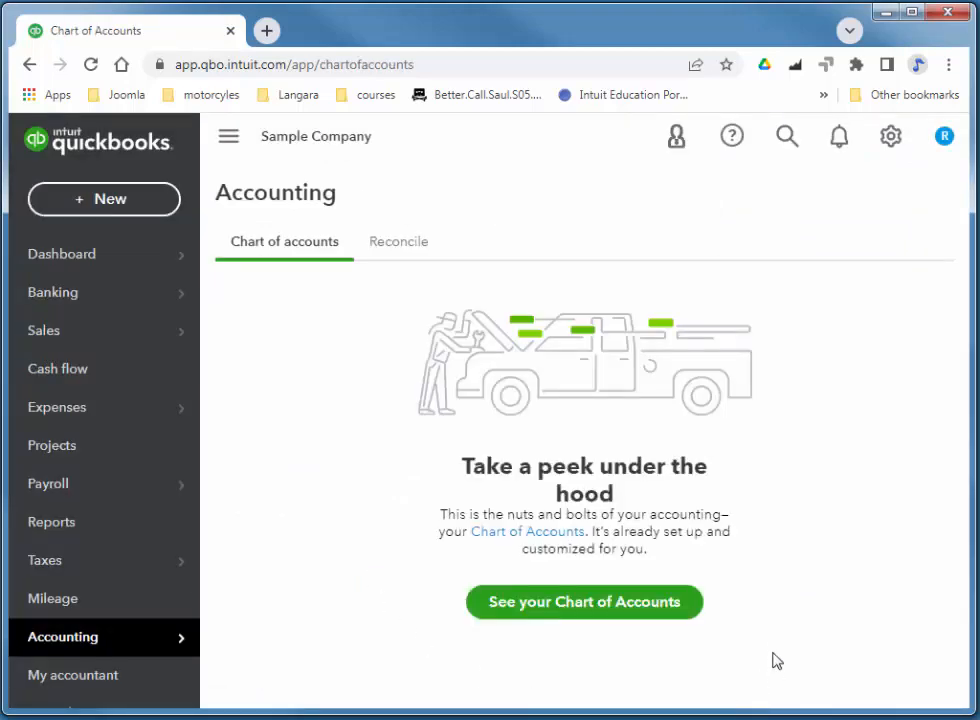
left_click(568, 612)
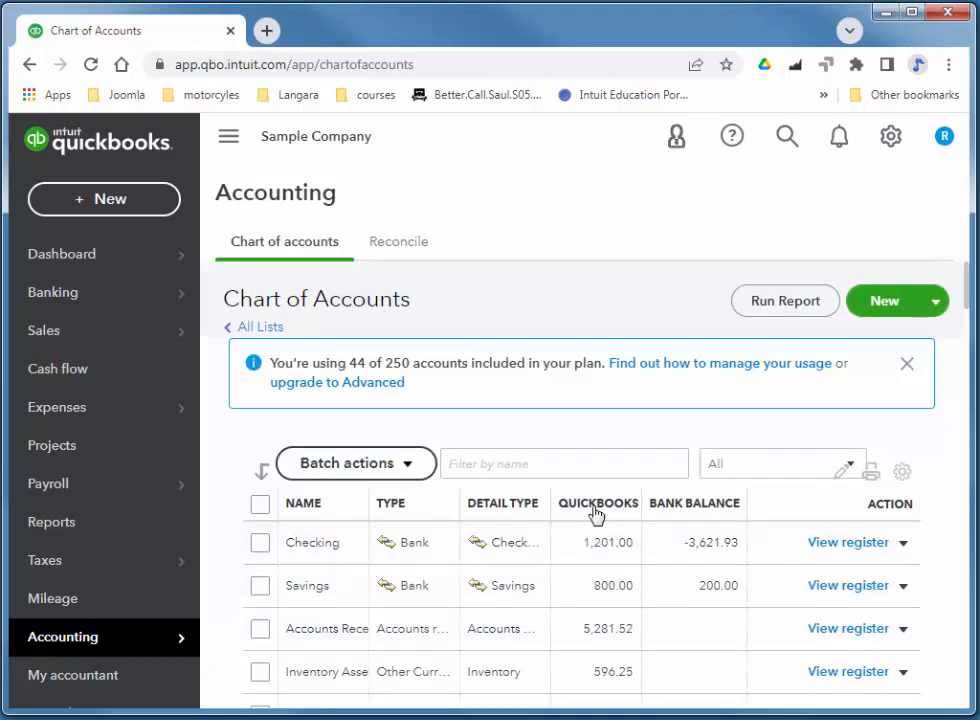
scroll(612, 520, "down", 2)
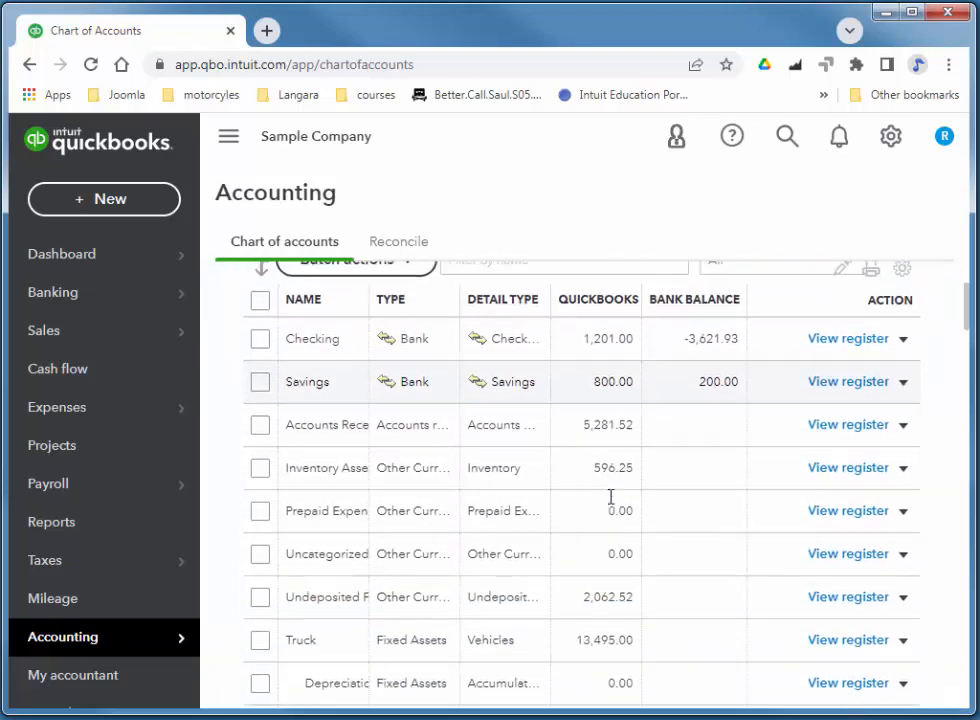
scroll(611, 497, "down", 5)
scroll(617, 499, "up", 10)
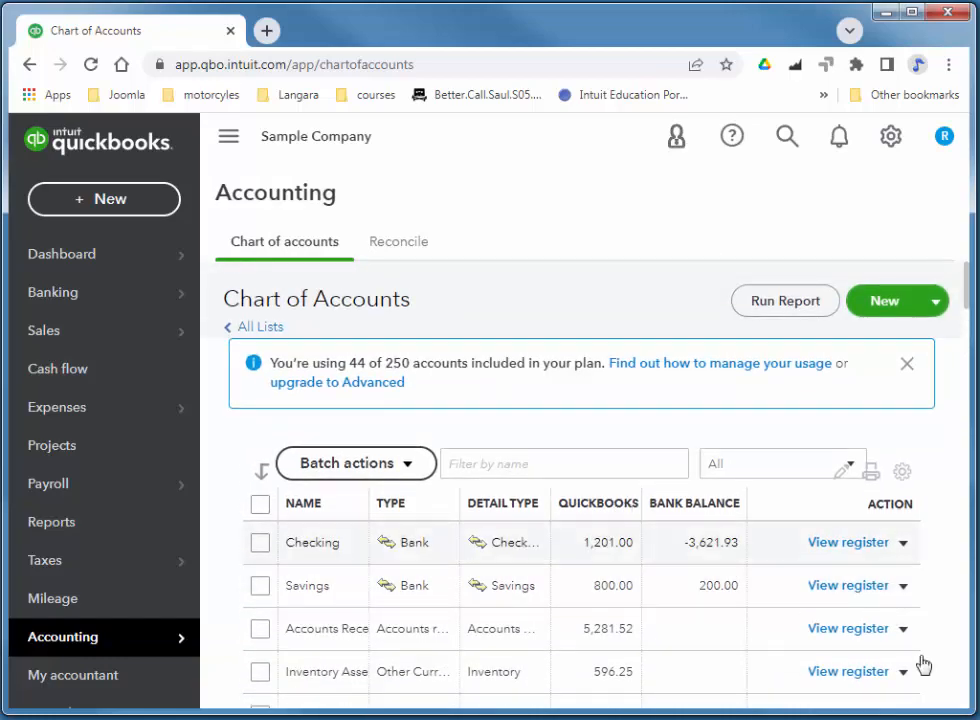
Create a Banks account named Chase Checking saved as a sub-account of Checking.
left_click(882, 306)
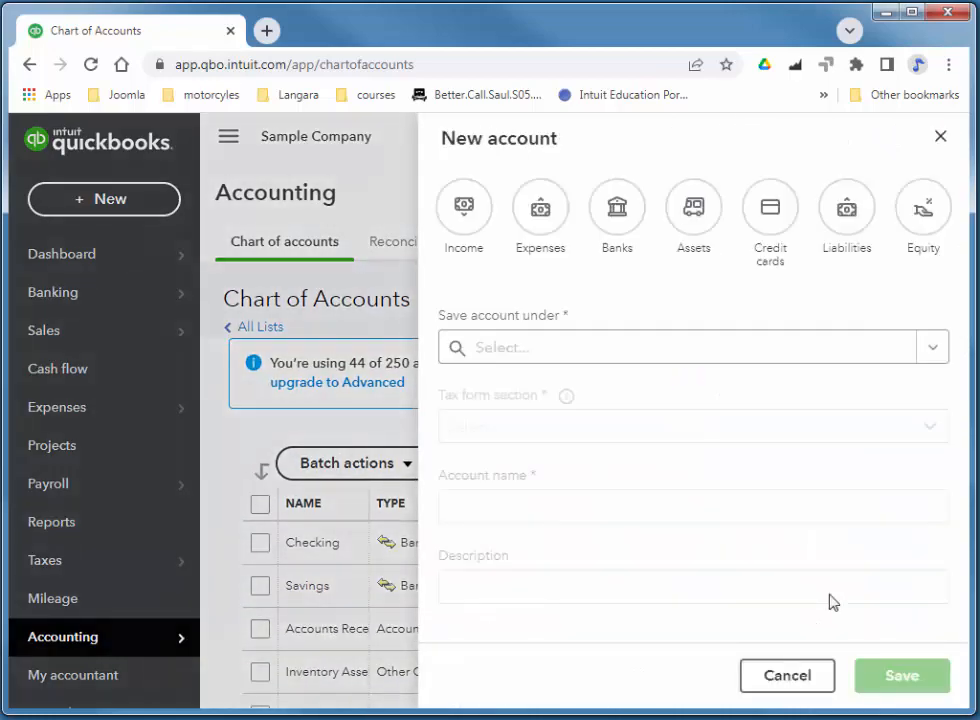
left_click(626, 217)
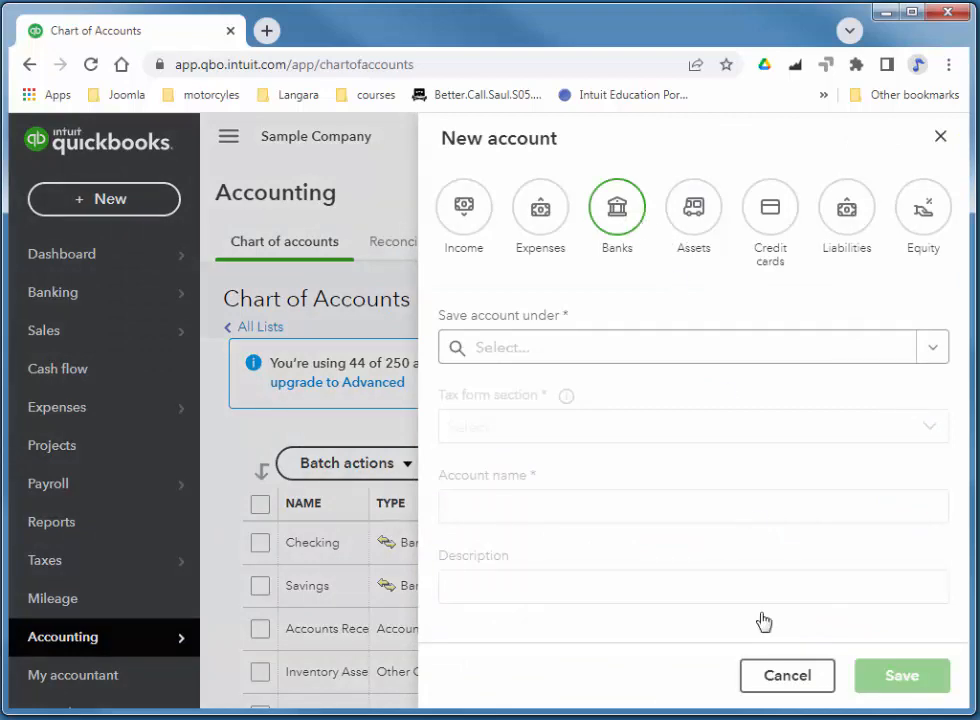
left_click(657, 356)
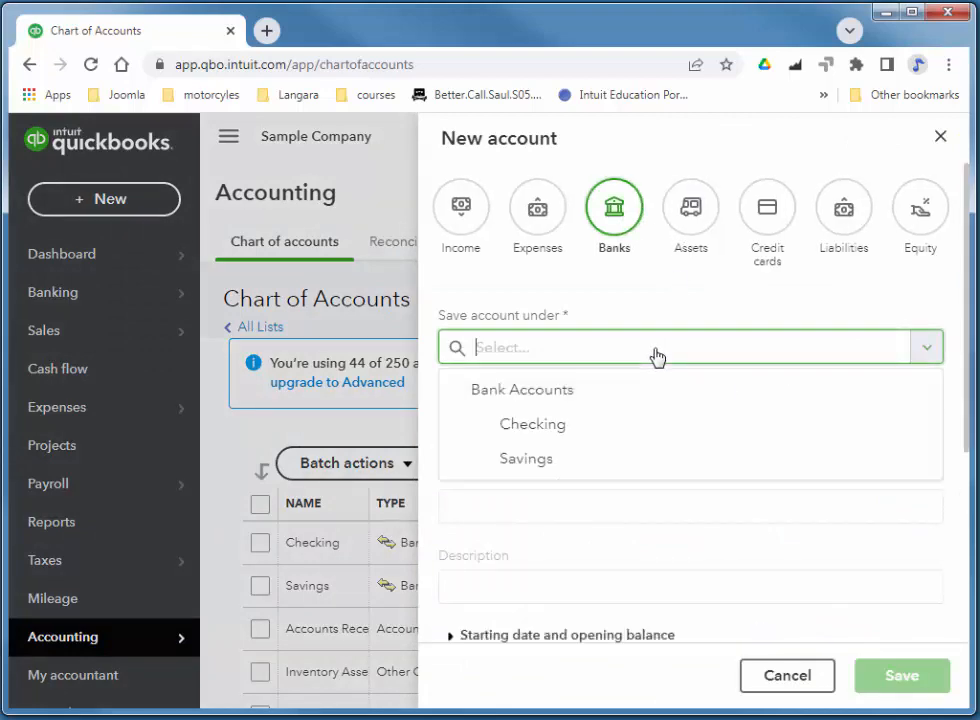
left_click(547, 389)
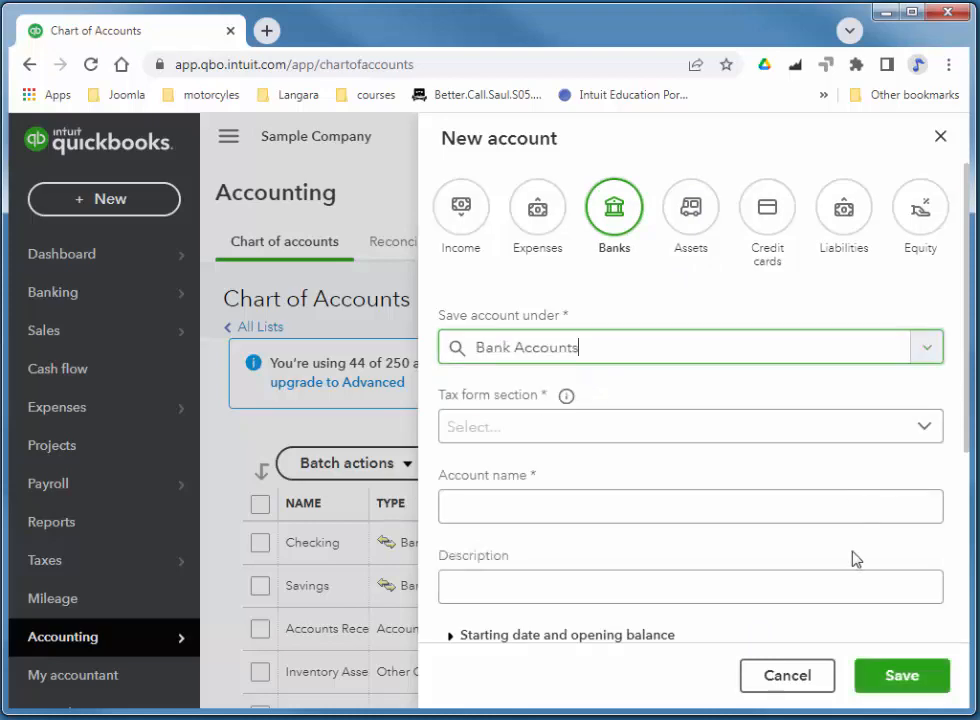
left_click(533, 350)
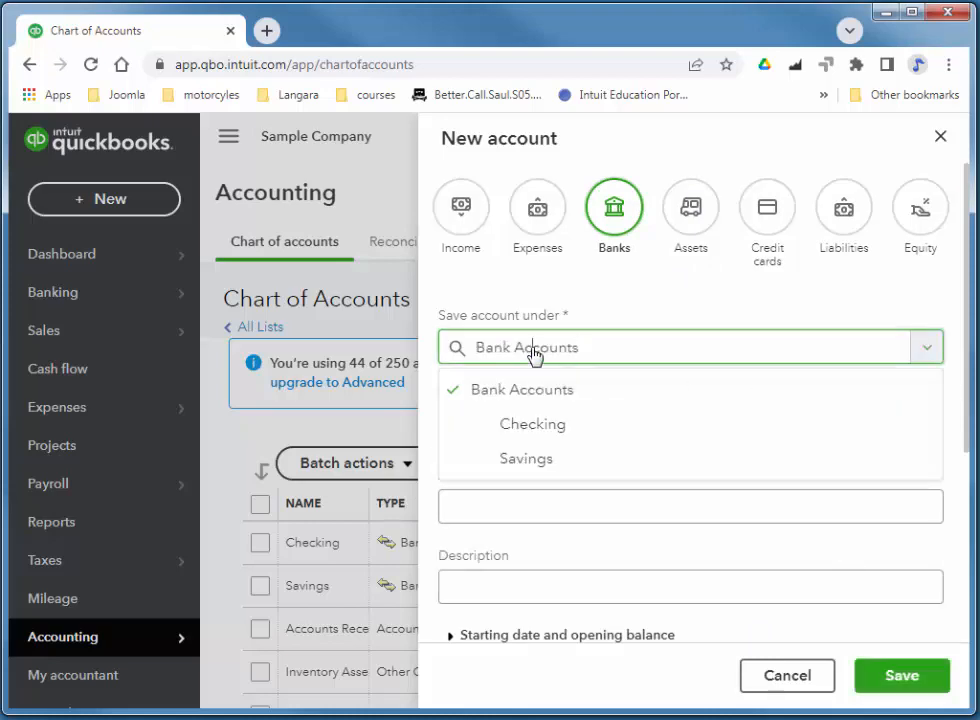
left_click(550, 437)
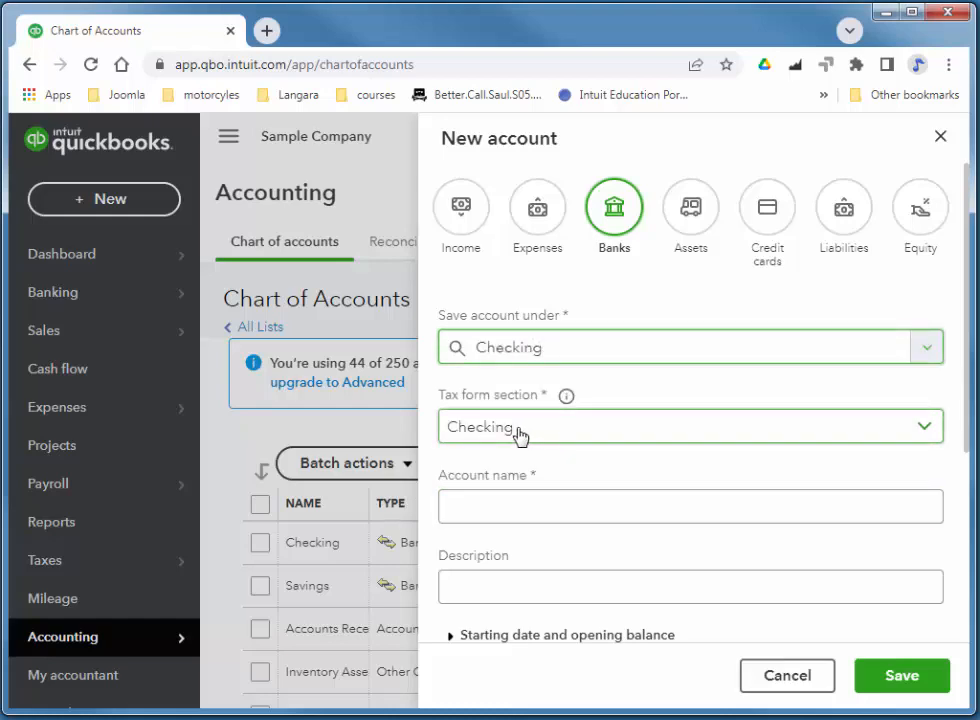
left_click(516, 501)
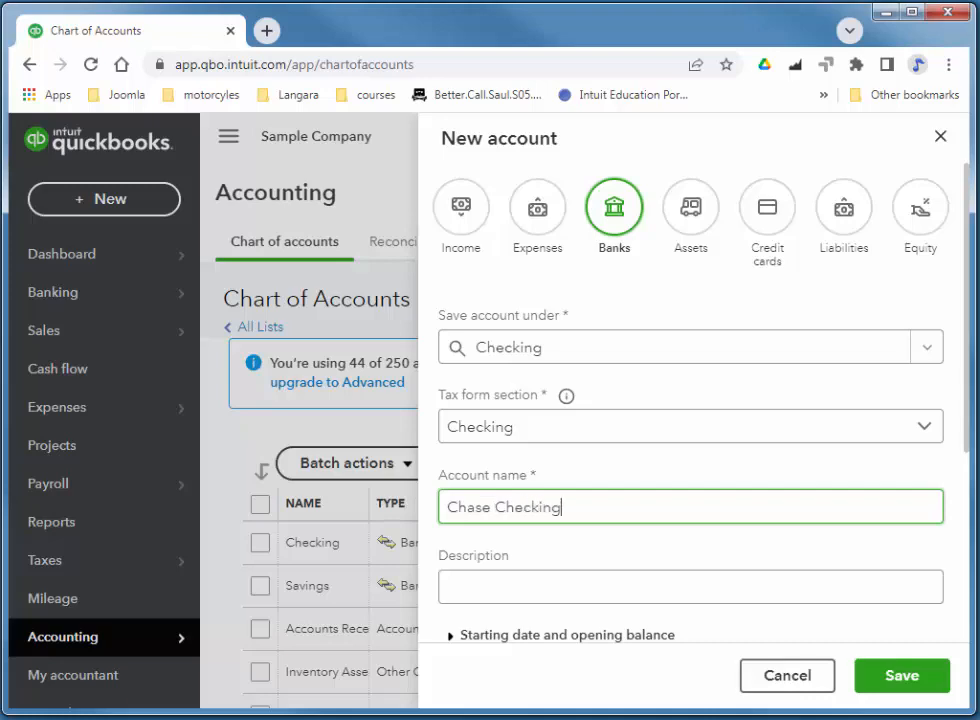
left_click(908, 683)
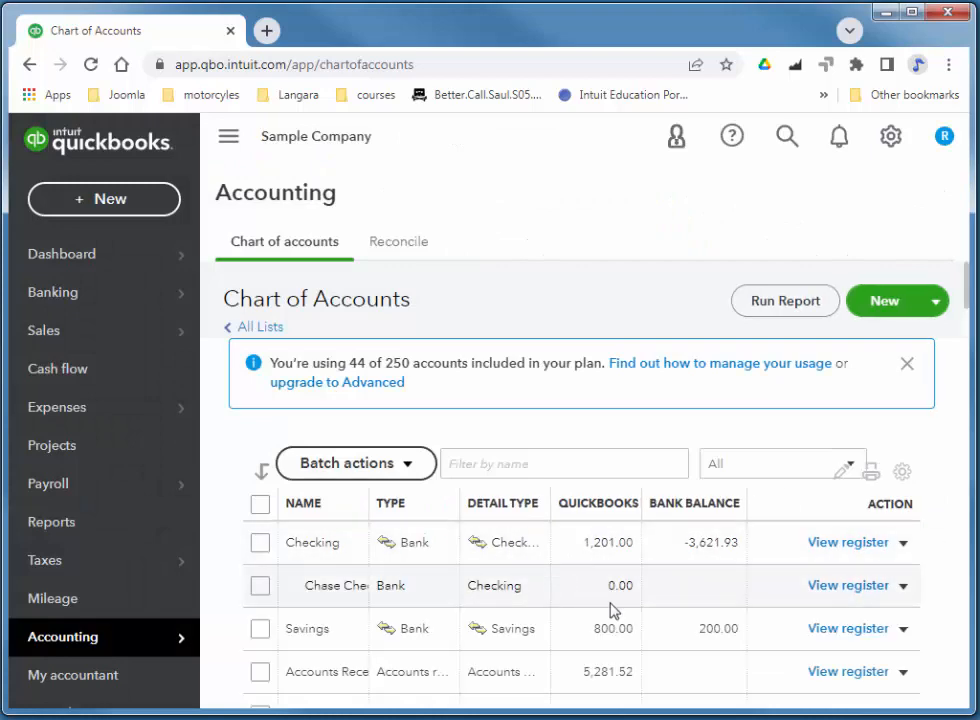
Edit Chase Checking to sit under Bank Accounts, with description 'Chase Bank Checking Account' and tax form section Checking.
left_click(903, 586)
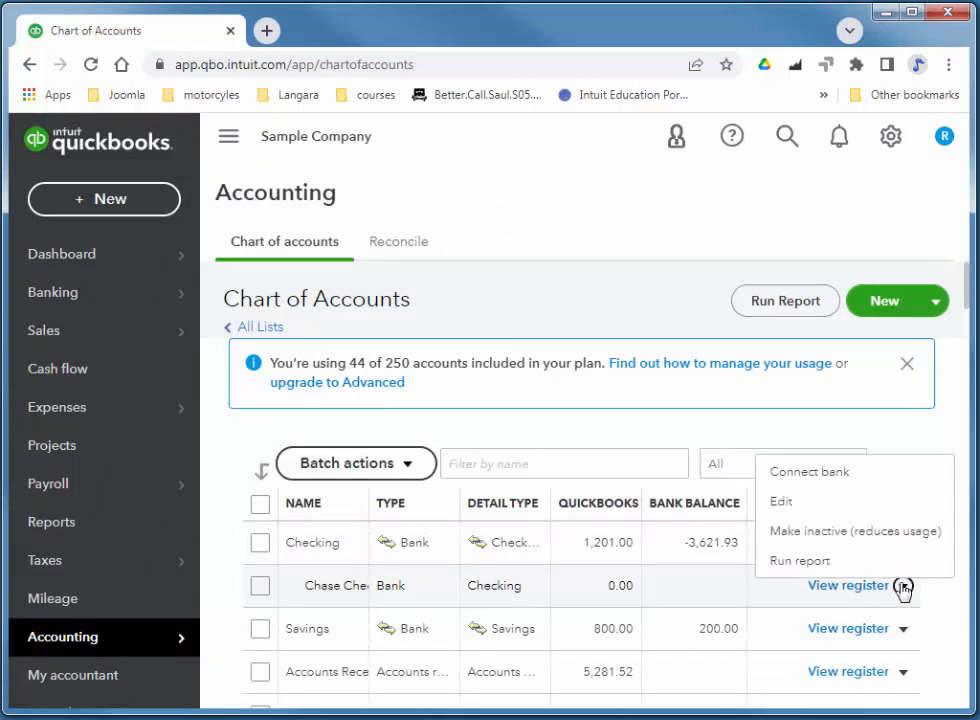
left_click(781, 503)
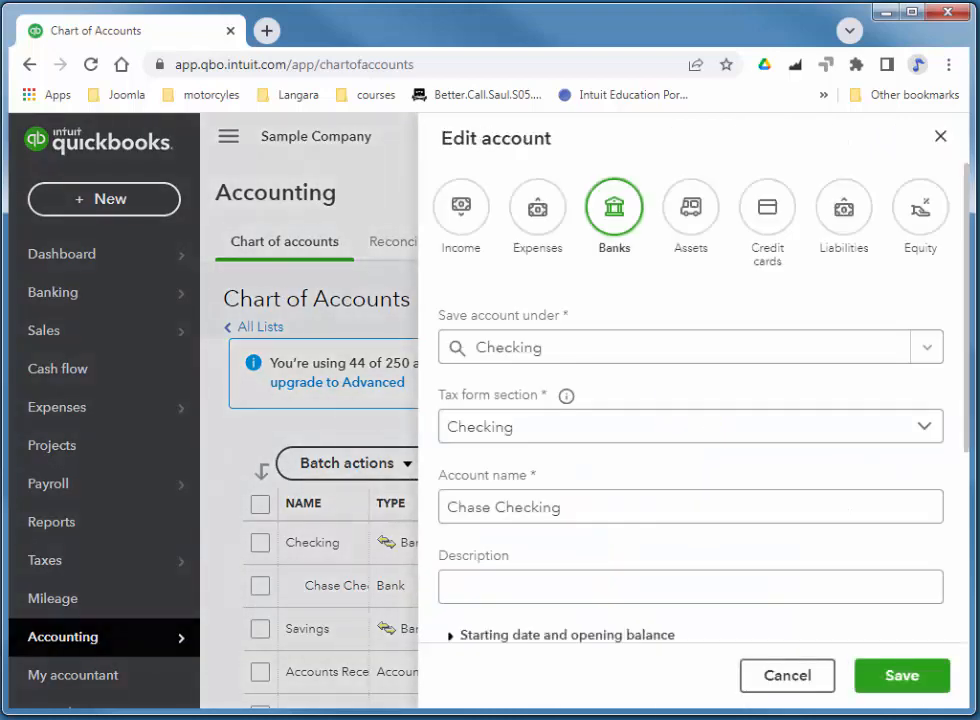
left_click(847, 352)
left_click(604, 390)
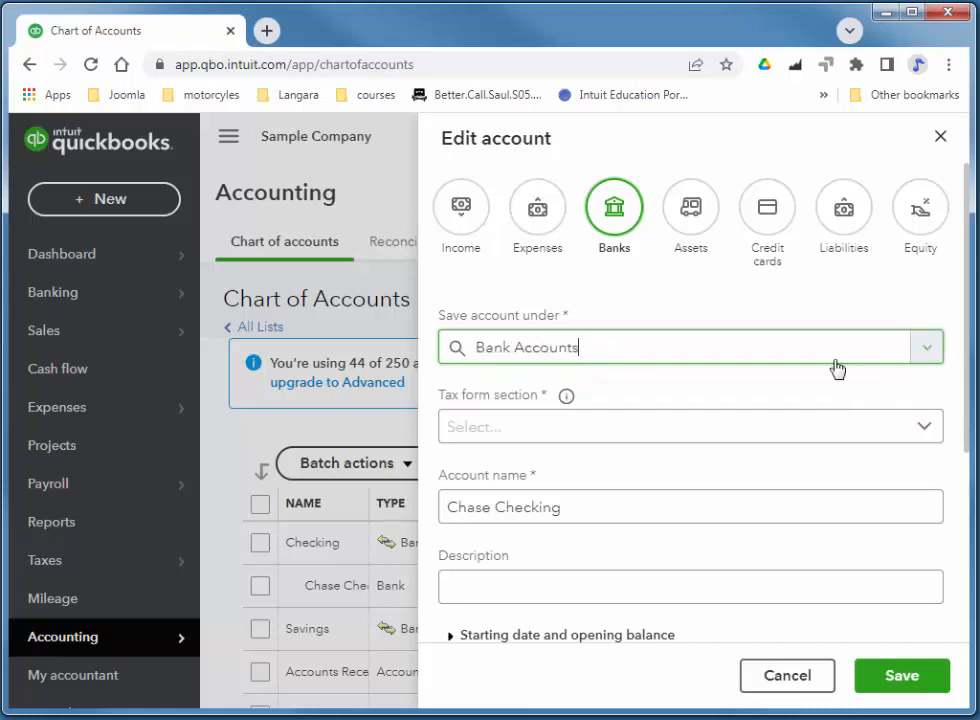
left_click(597, 591)
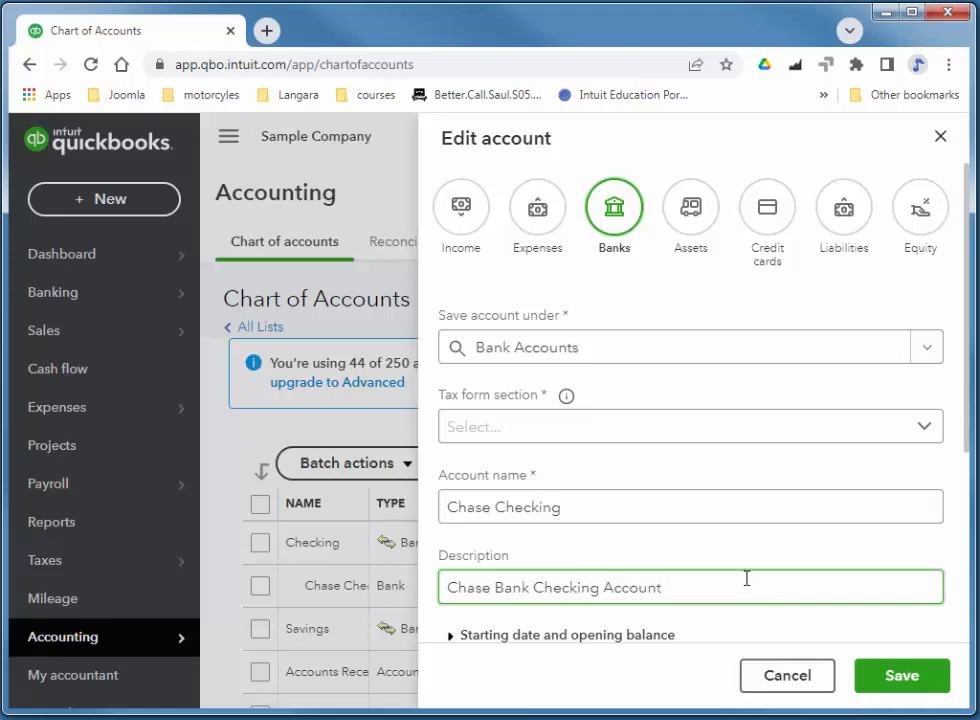
left_click(909, 692)
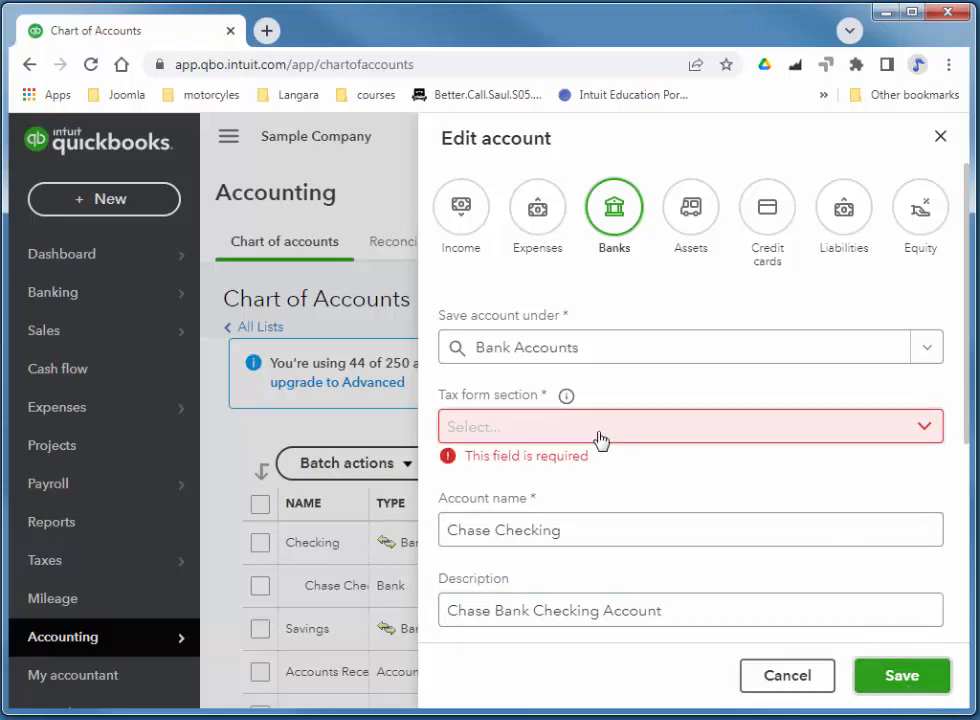
left_click(519, 433)
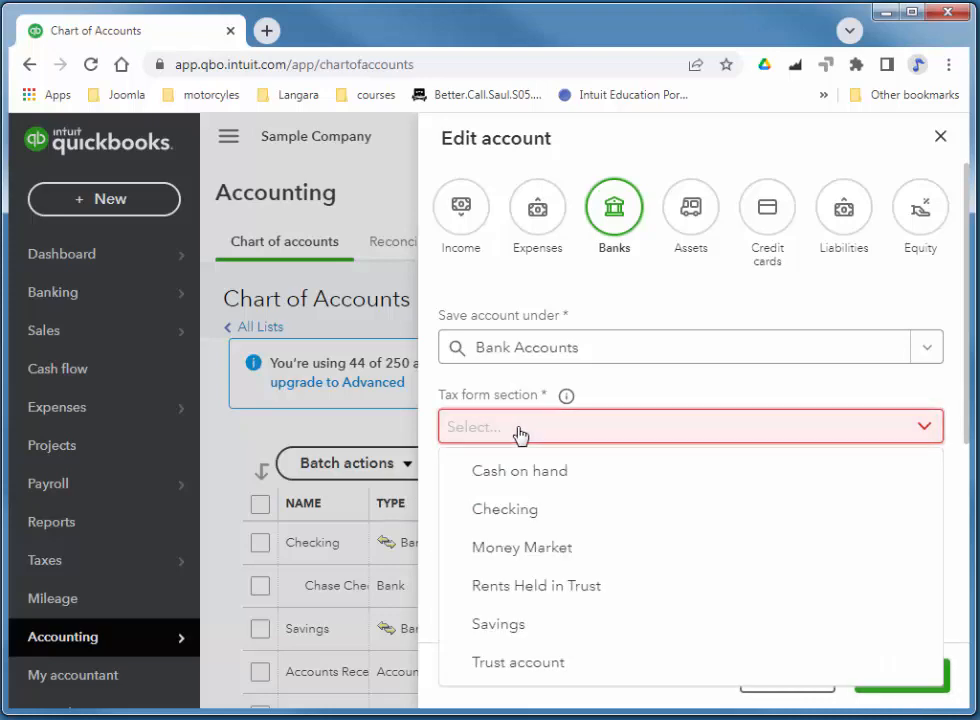
left_click(522, 507)
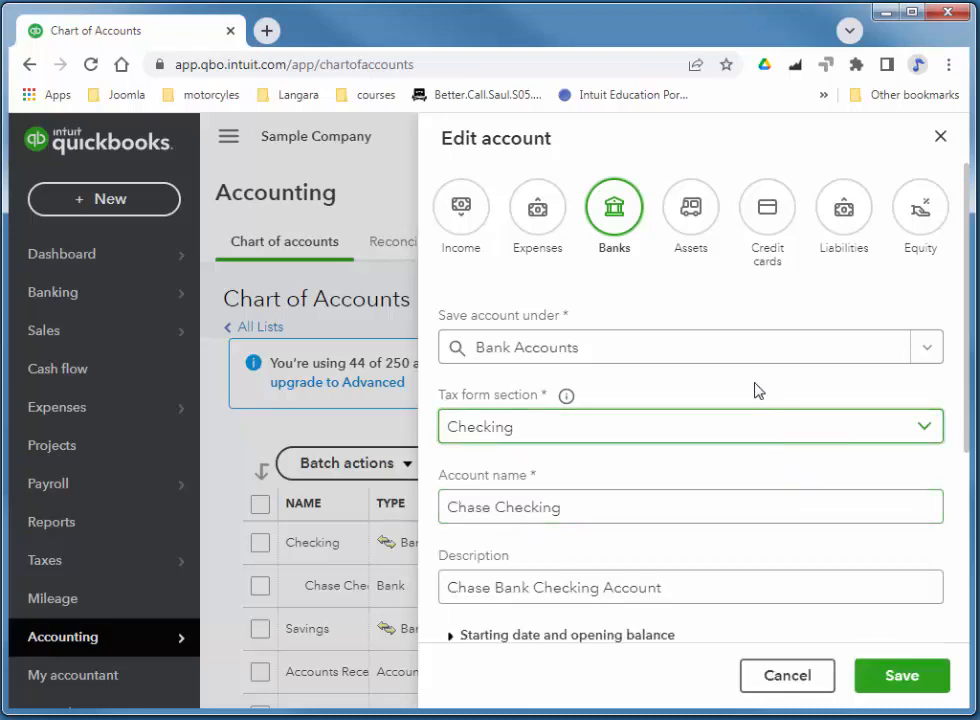
left_click(905, 683)
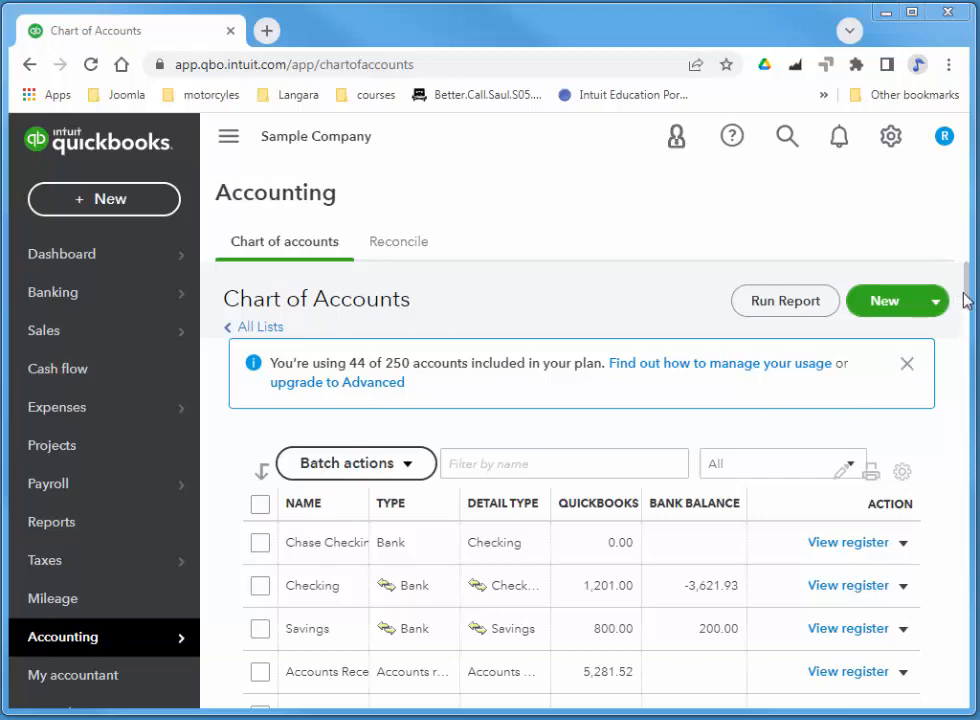
Scroll to the bottom of the Chart of Accounts and drag the NAME column wider.
left_click_drag(968, 296, 971, 702)
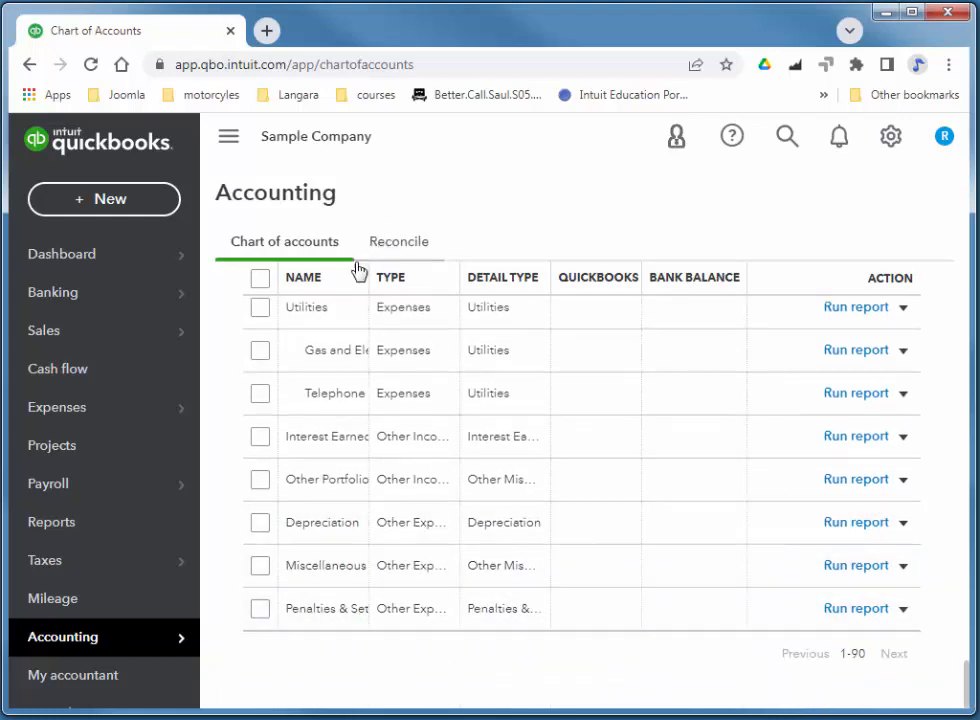
left_click_drag(366, 277, 452, 288)
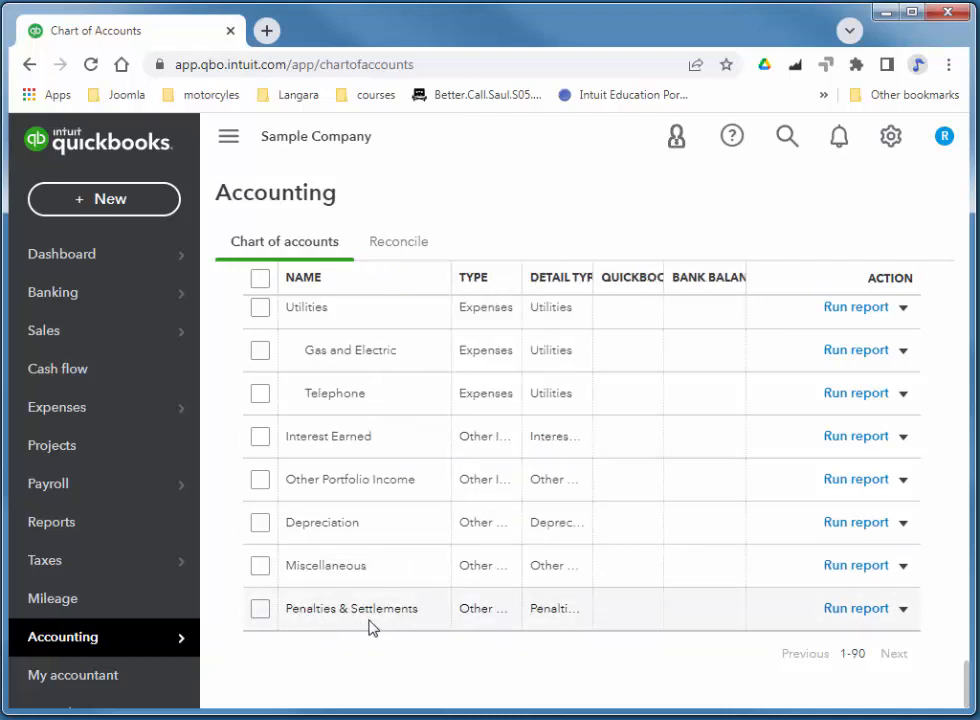
Tick Penalties & Settlements and make it inactive through Batch actions, confirming with Yes.
left_click(259, 611)
scroll(376, 570, "up", 15)
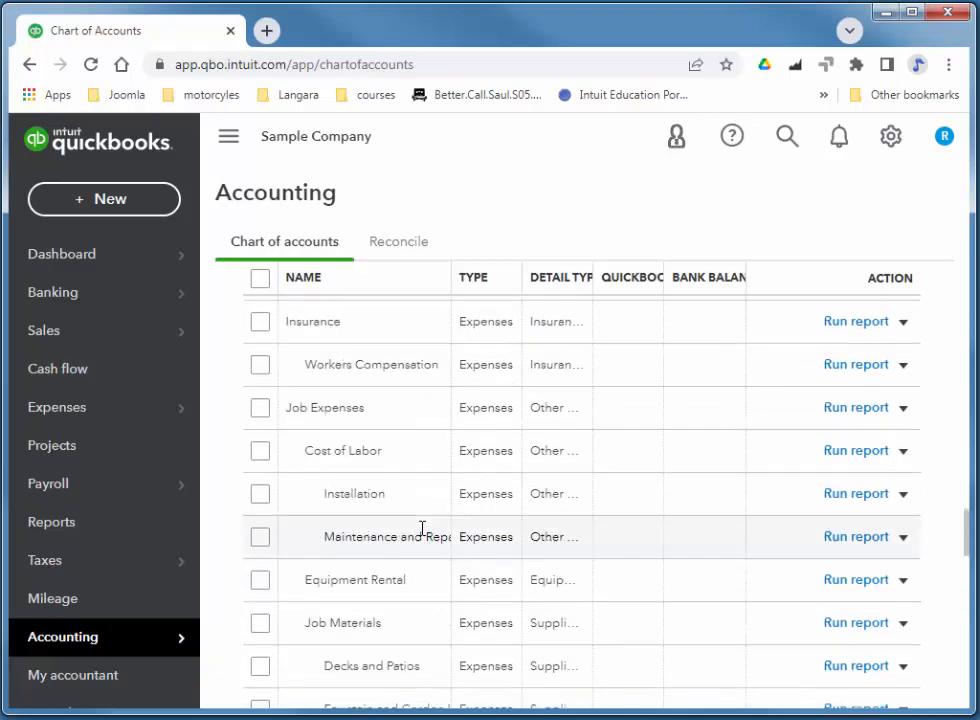
scroll(428, 528, "up", 15)
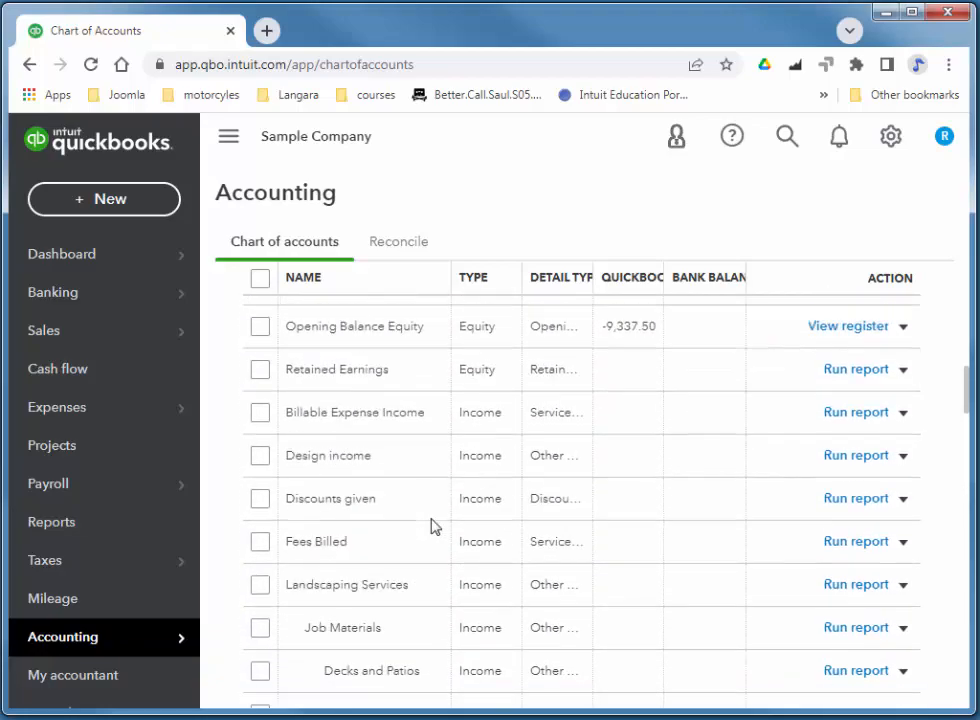
scroll(433, 526, "up", 15)
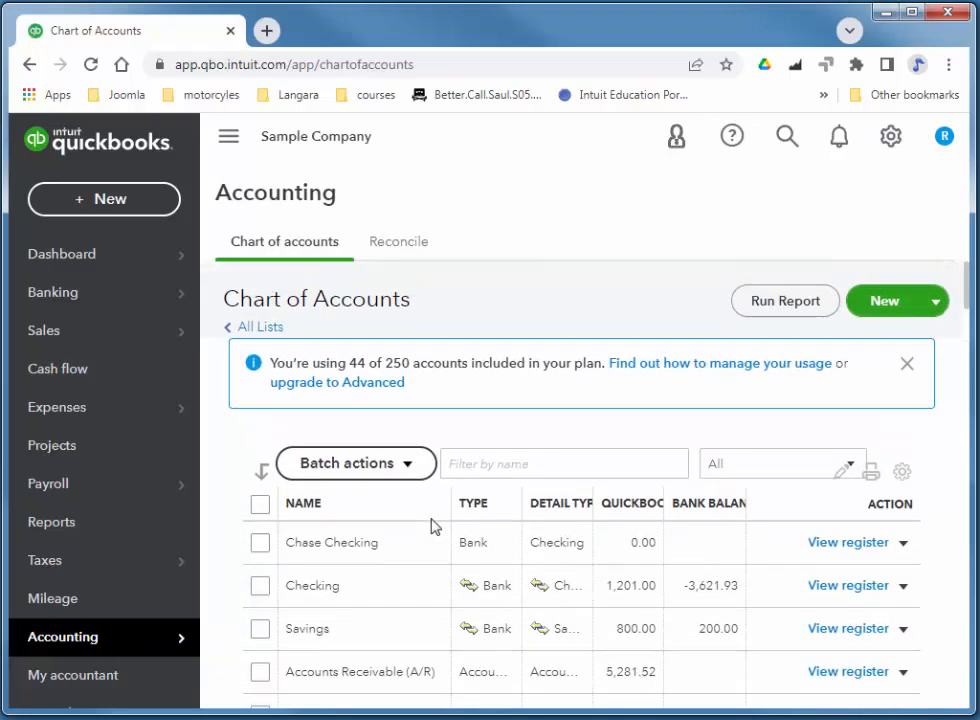
left_click(369, 476)
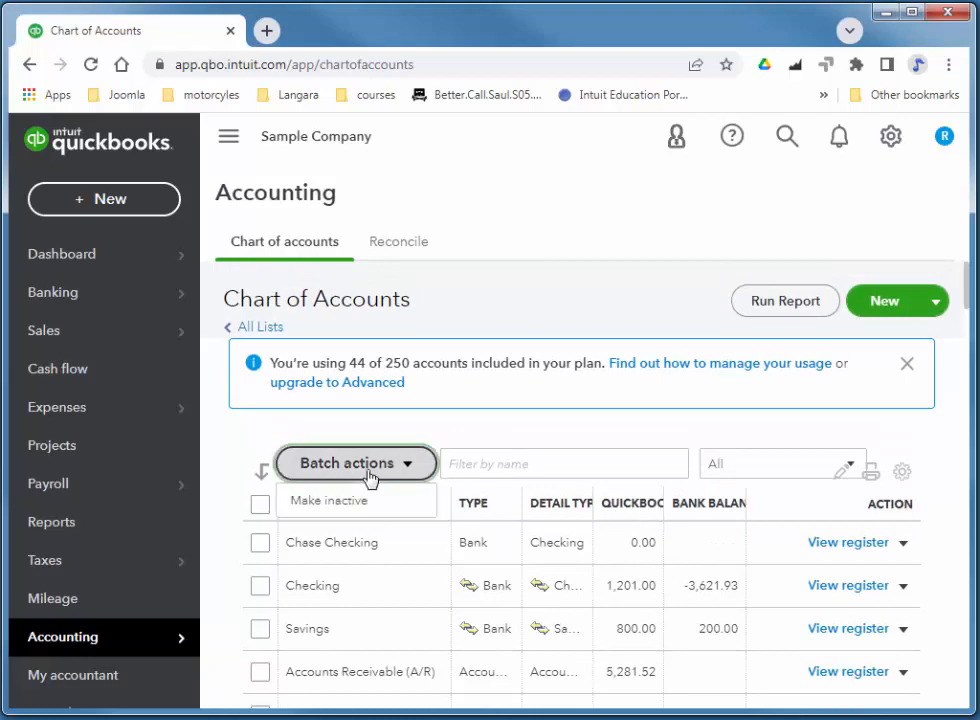
left_click(340, 503)
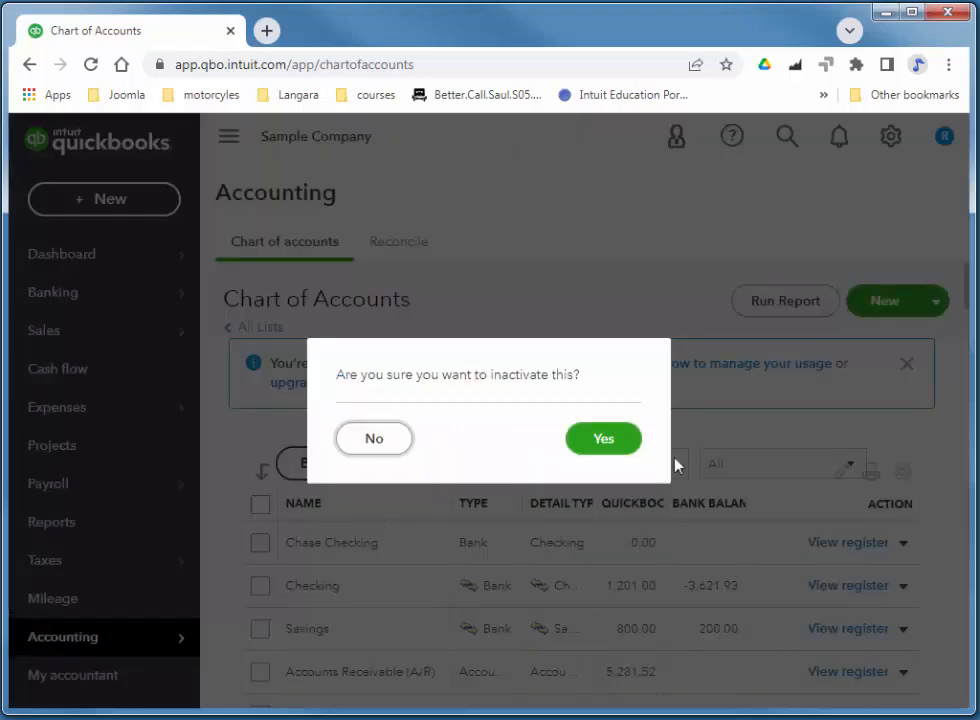
left_click(601, 440)
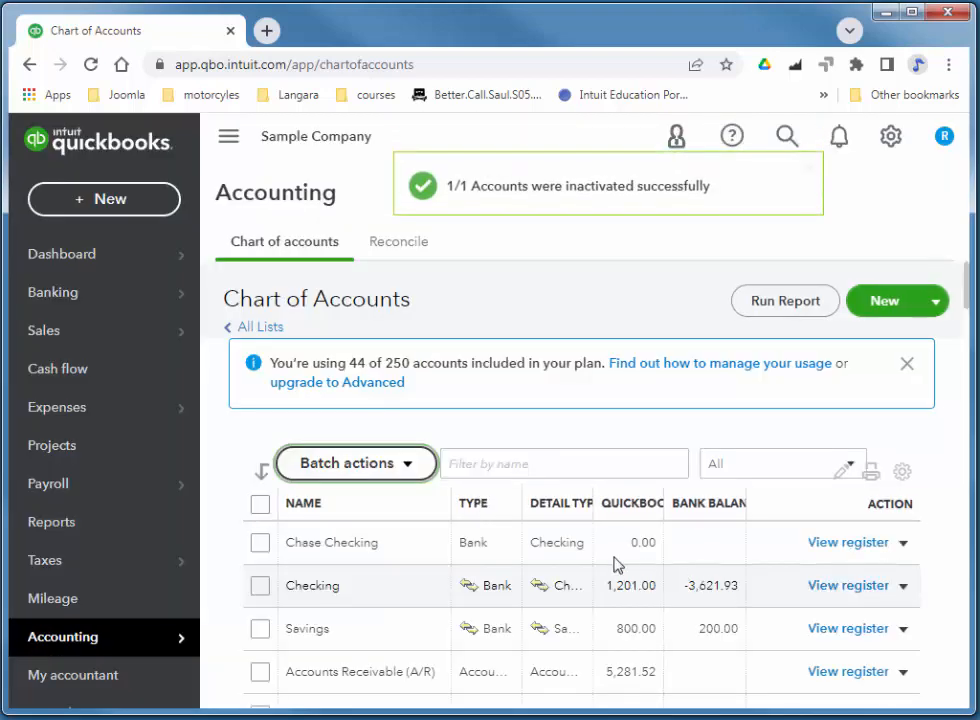
scroll(595, 590, "down", 8)
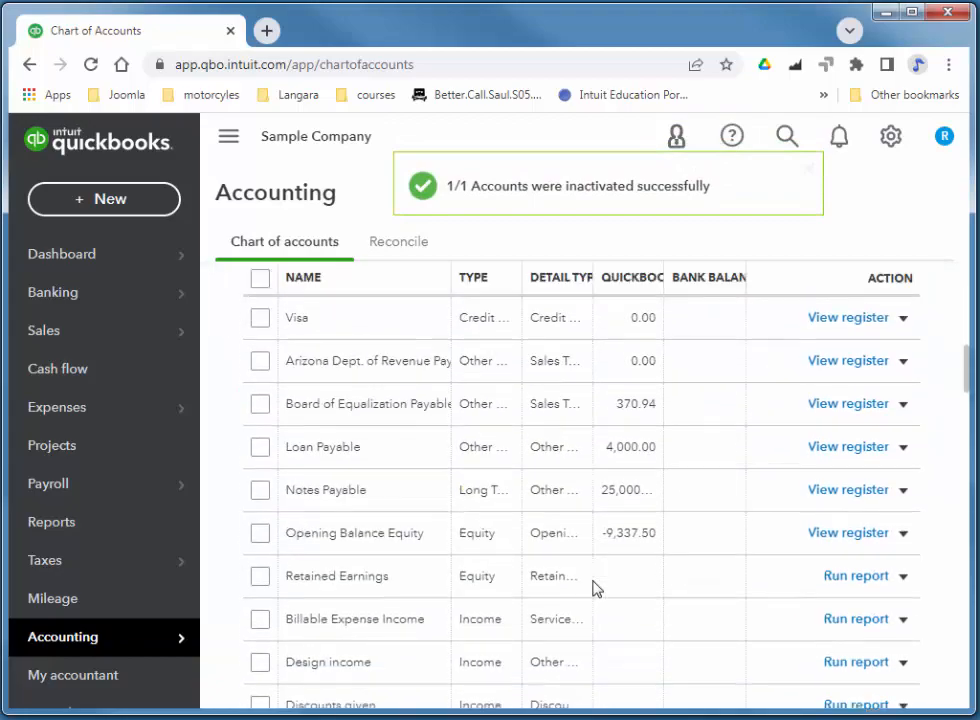
scroll(595, 588, "down", 15)
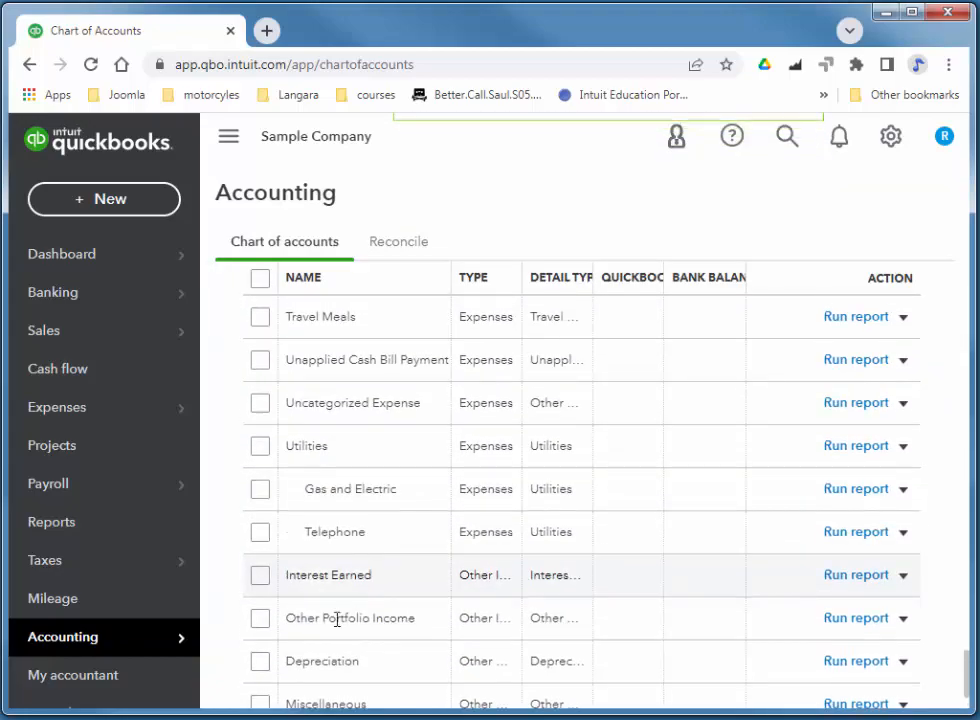
scroll(337, 621, "down", 2)
scroll(464, 625, "up", 20)
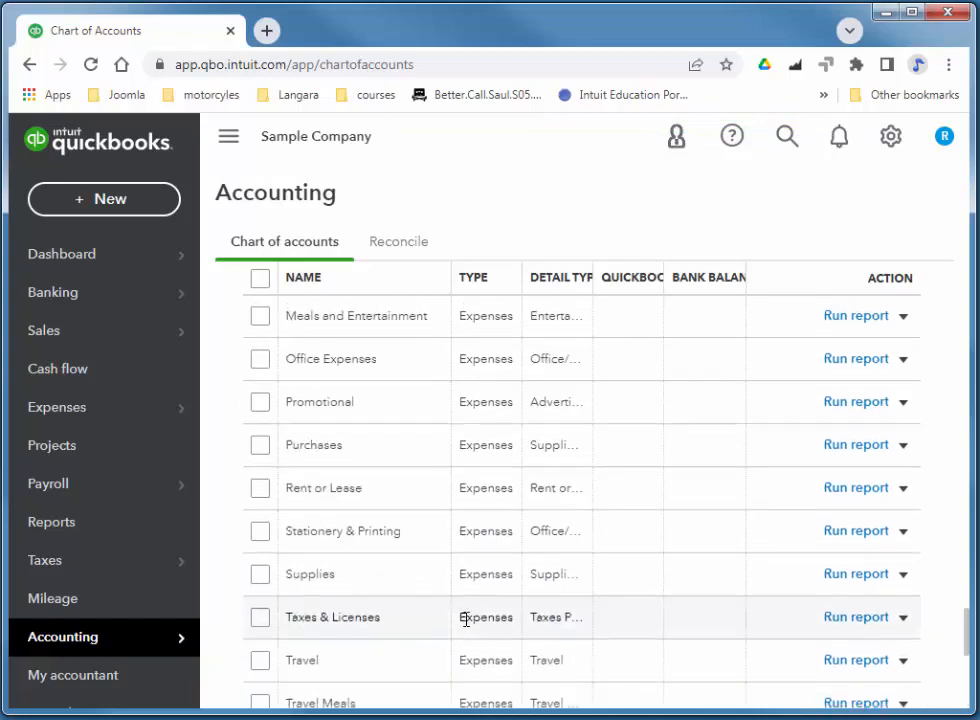
scroll(464, 624, "up", 4)
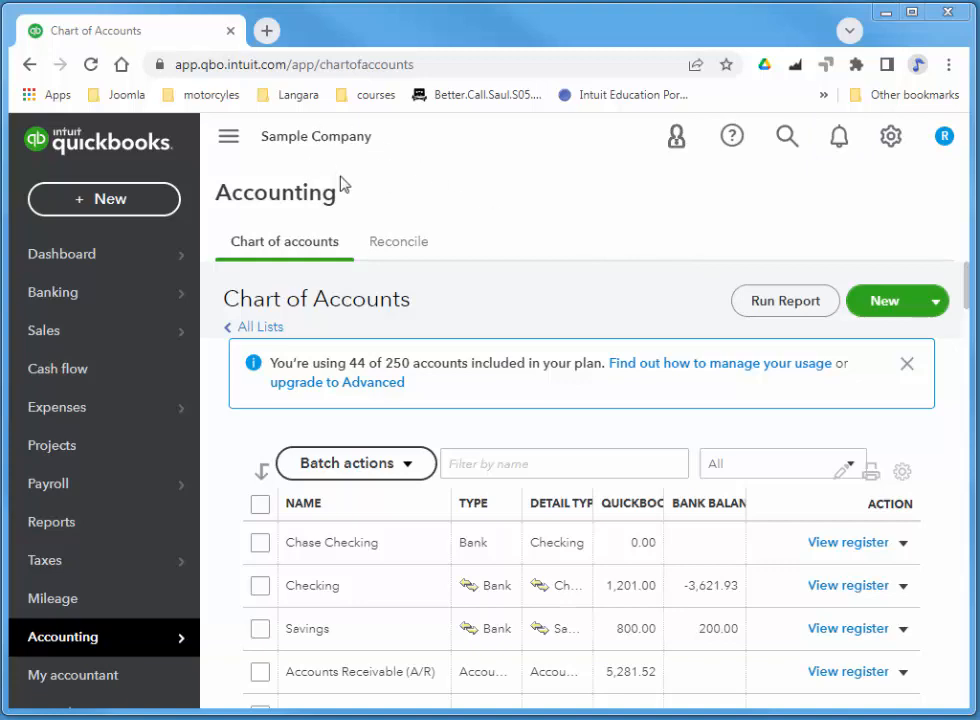
Open Account and settings from the gear menu and review the Company page.
left_click(891, 137)
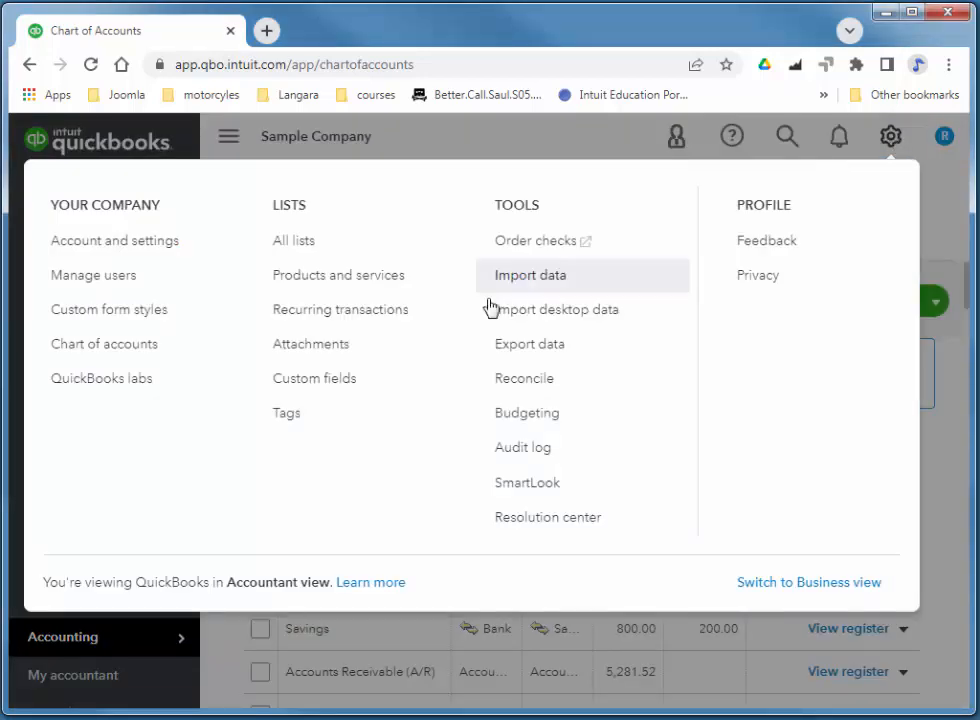
left_click(94, 247)
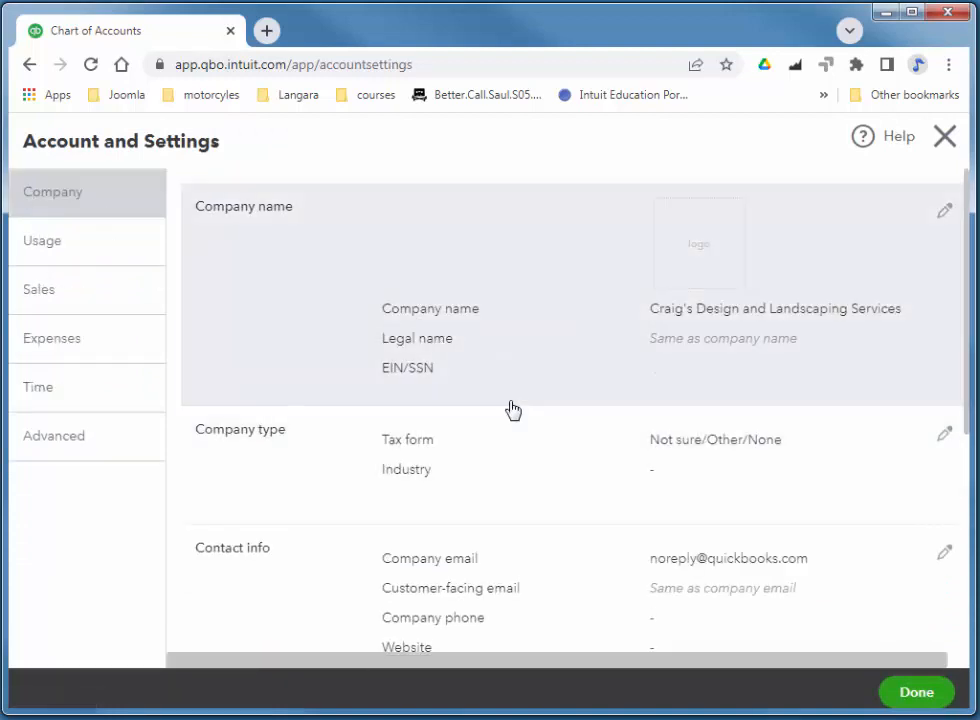
scroll(510, 409, "down", 2)
scroll(512, 408, "down", 2)
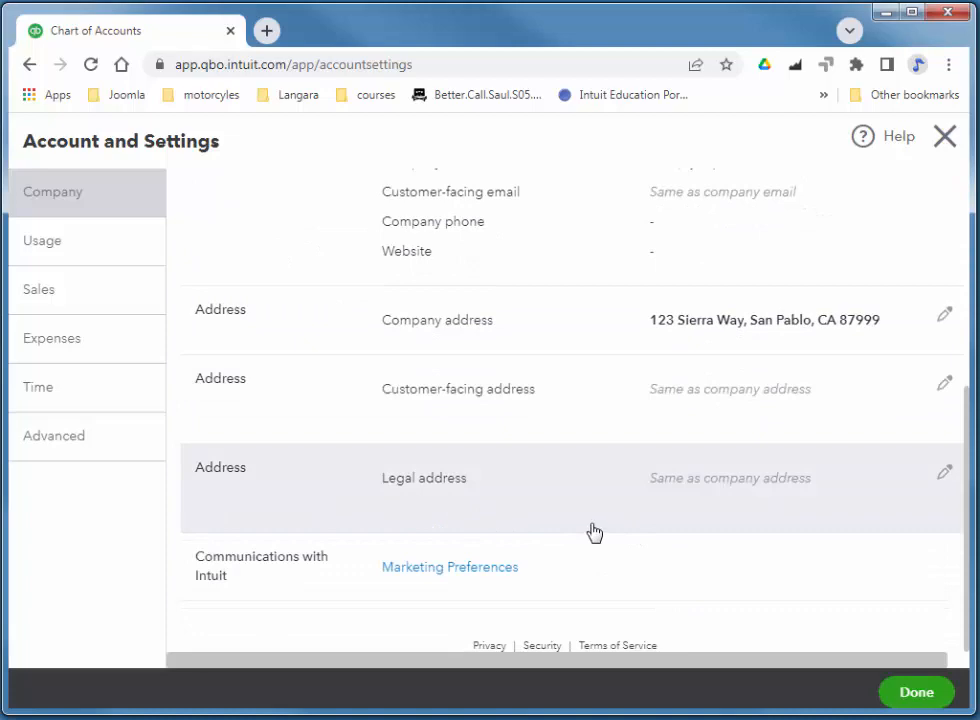
scroll(600, 534, "up", 2)
scroll(473, 508, "up", 1)
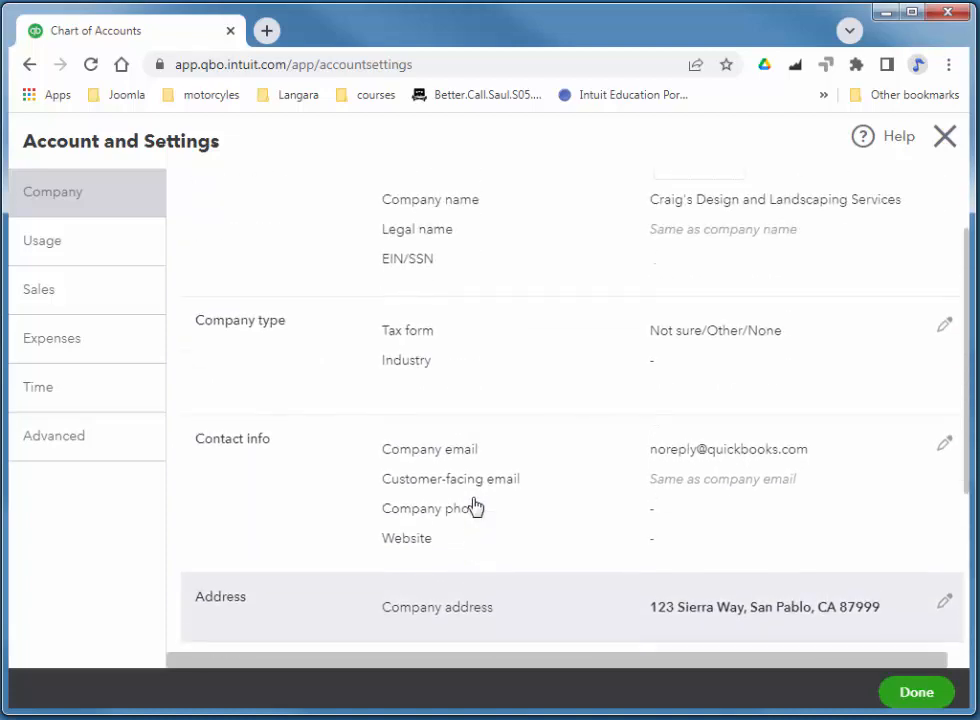
scroll(460, 455, "up", 1)
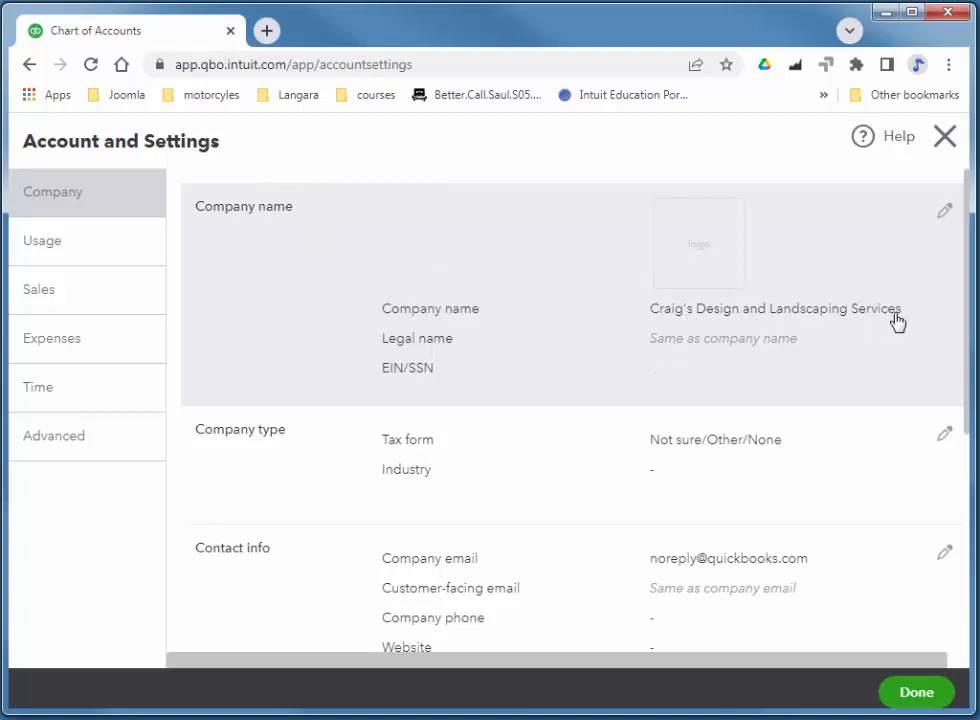
Append your name to the company name Craig's Design and Landscaping Services, save, and click Done.
left_click(798, 320)
left_click(581, 348)
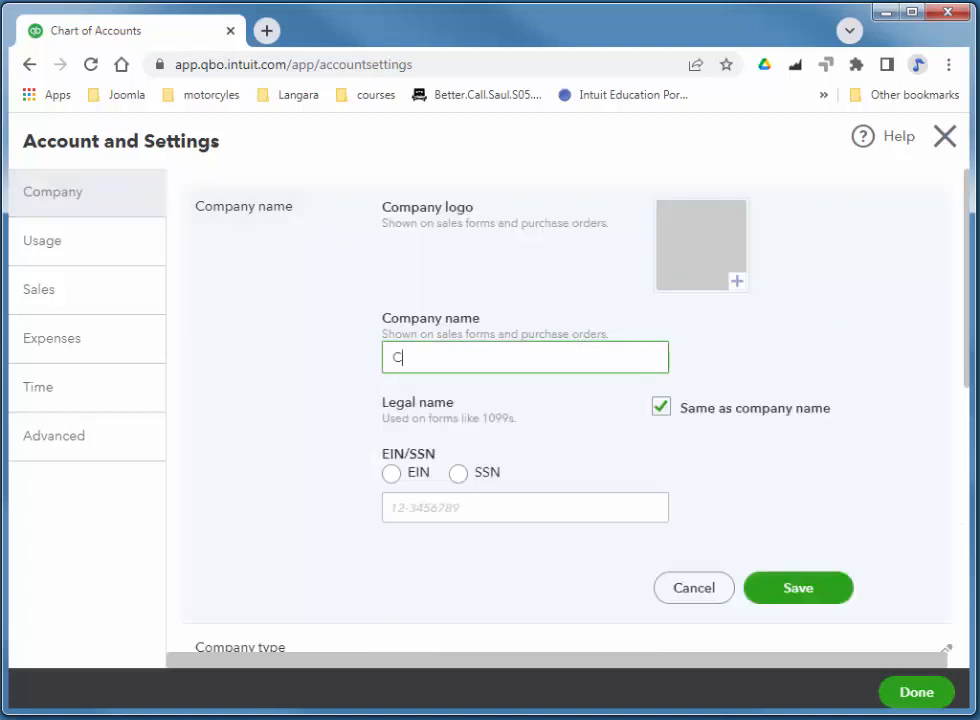
type("Craig's Design and Landscaping Services ")
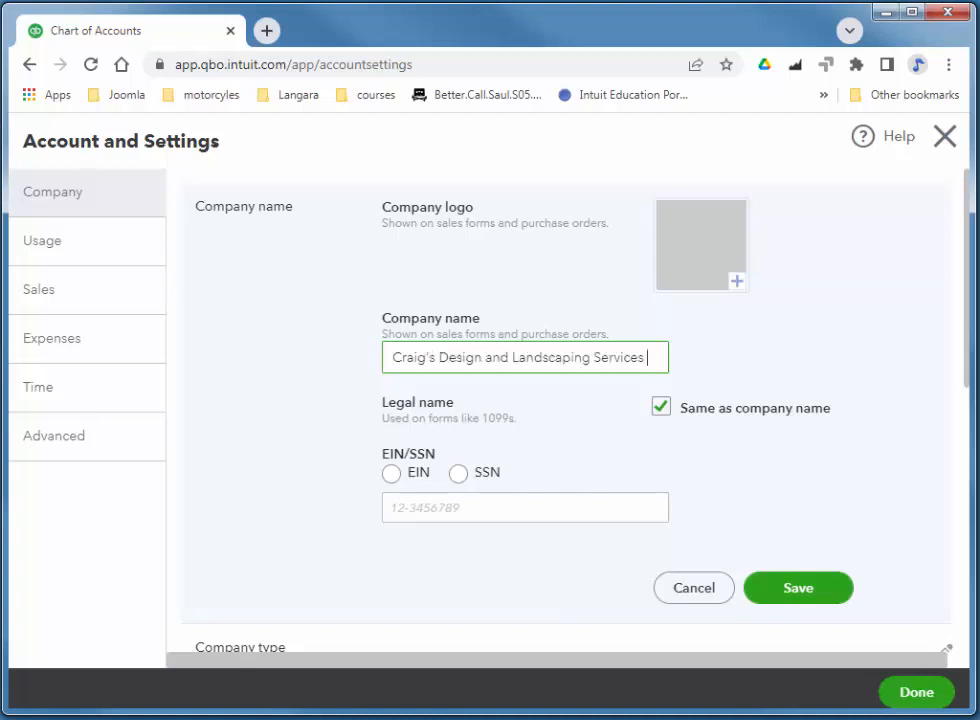
type("- Marcus")
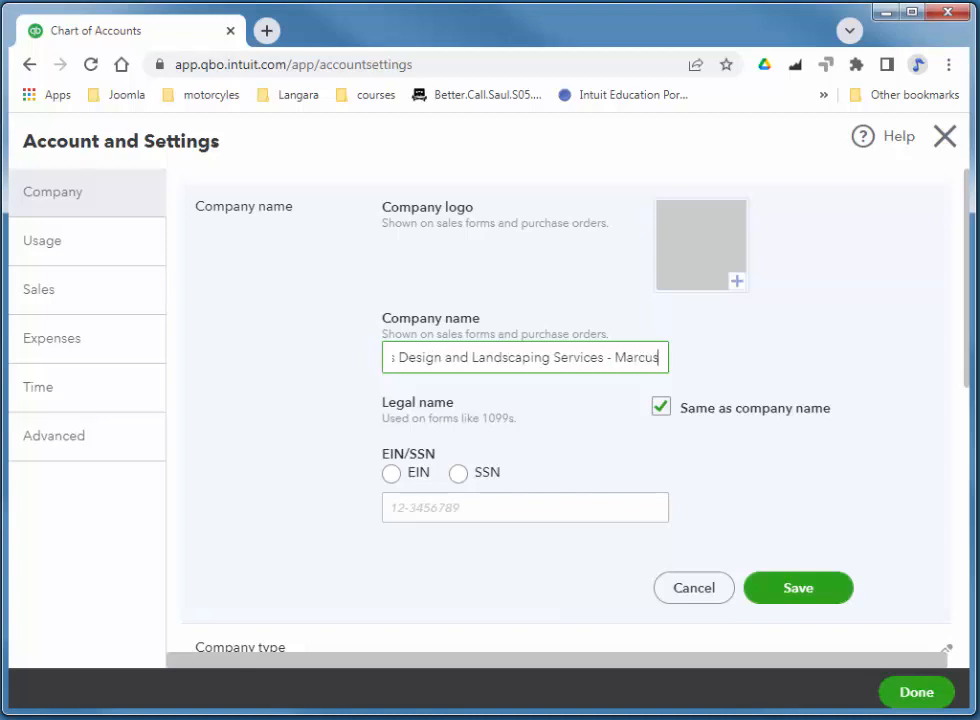
left_click(814, 594)
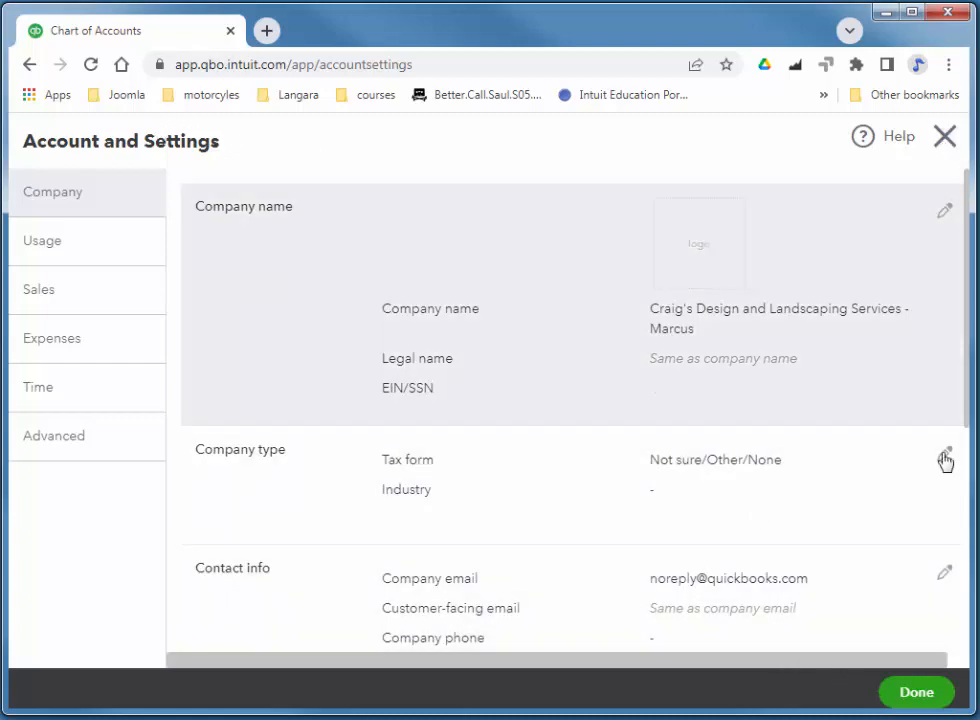
left_click(917, 690)
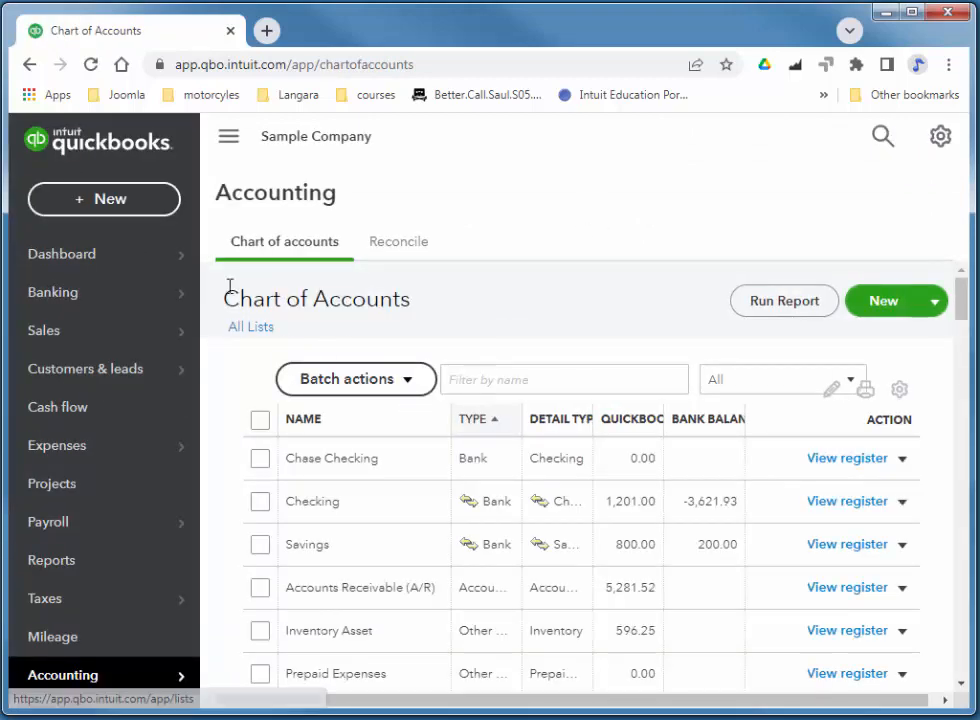
Start a new Journal Entry #1 dated 09/05/2022 and open line 1's Account dropdown.
left_click(106, 210)
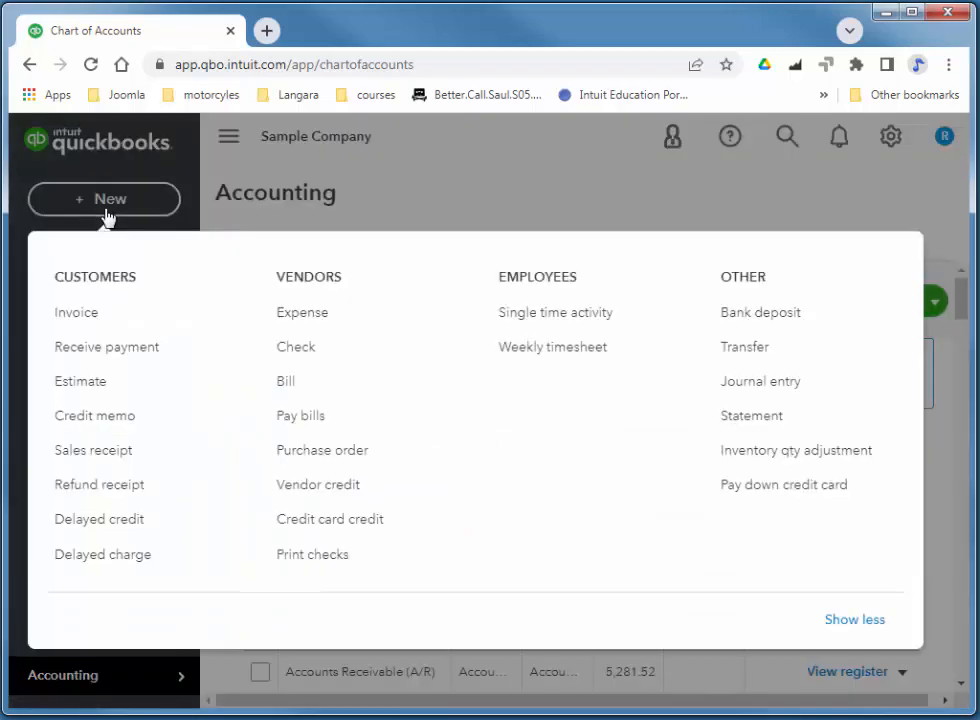
left_click(772, 383)
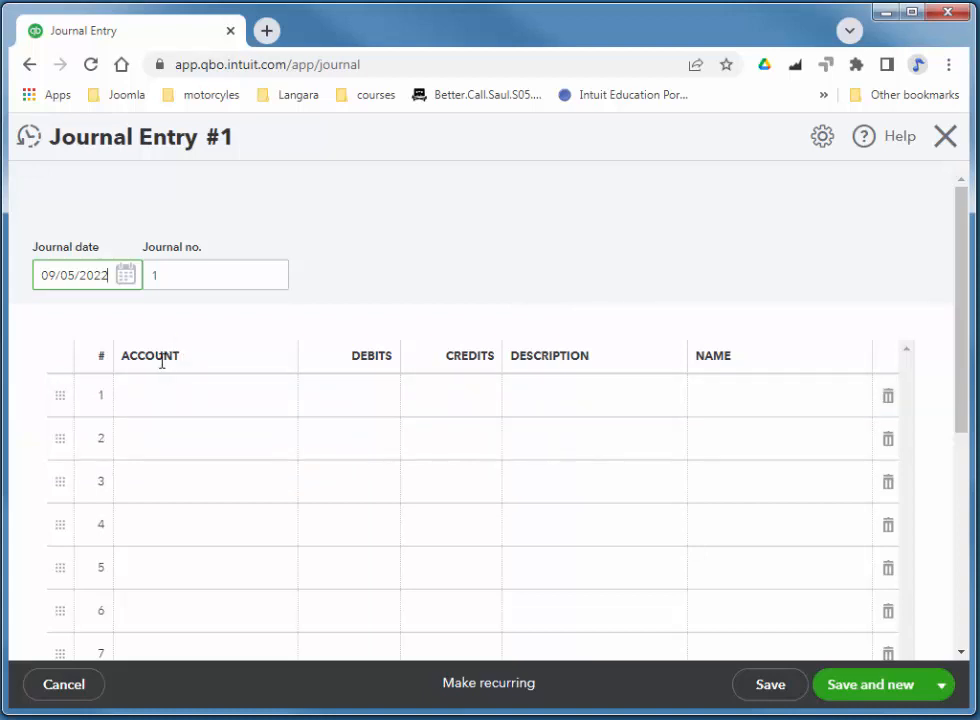
left_click(201, 404)
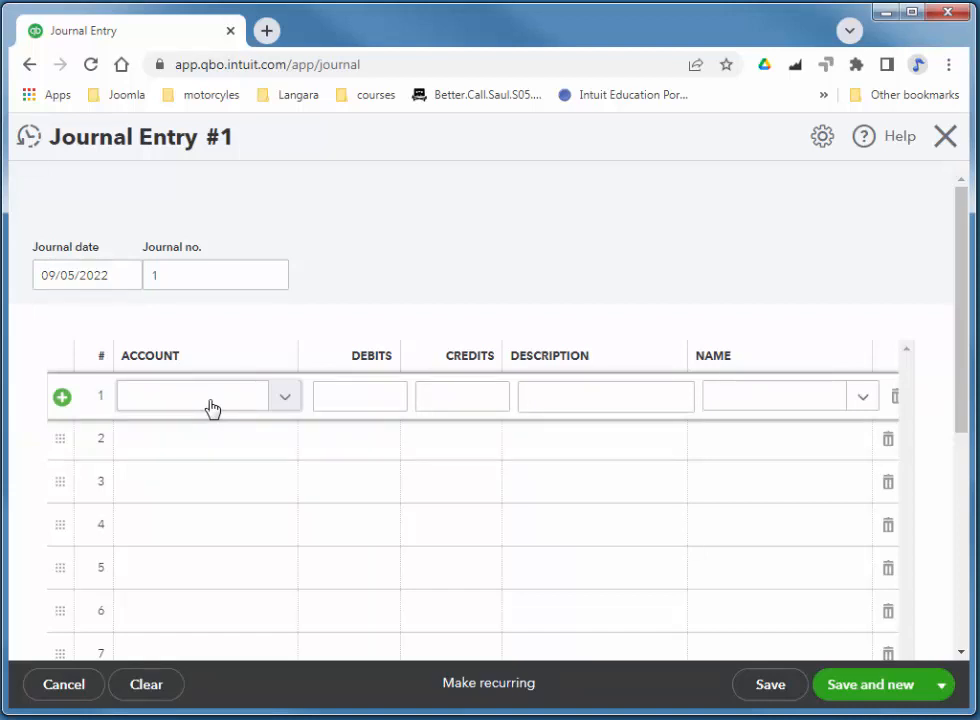
left_click(285, 401)
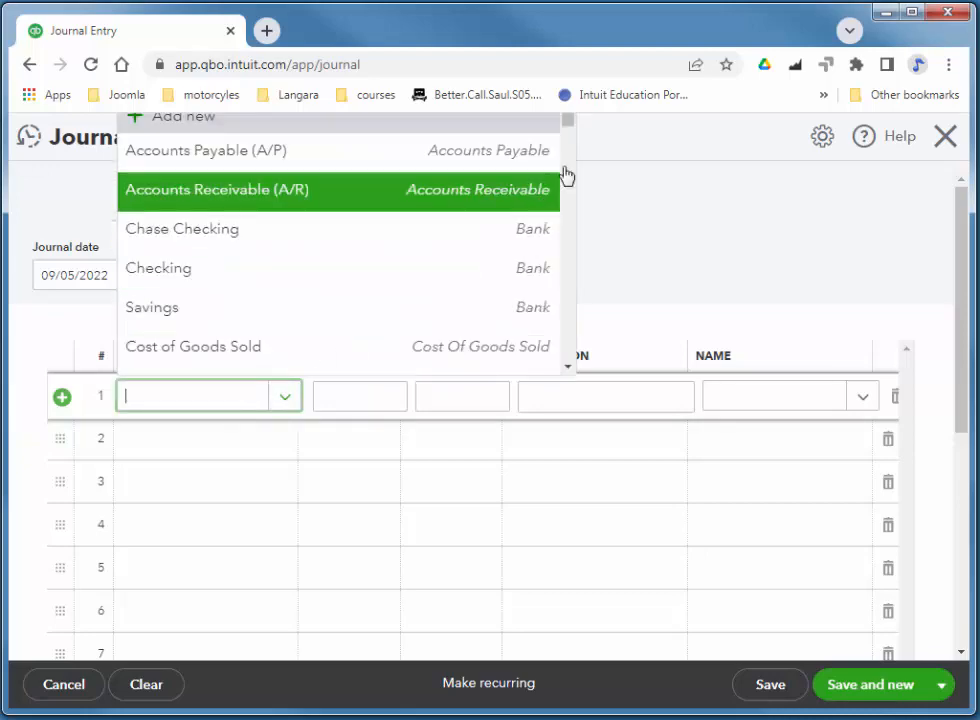
left_click_drag(569, 129, 582, 103)
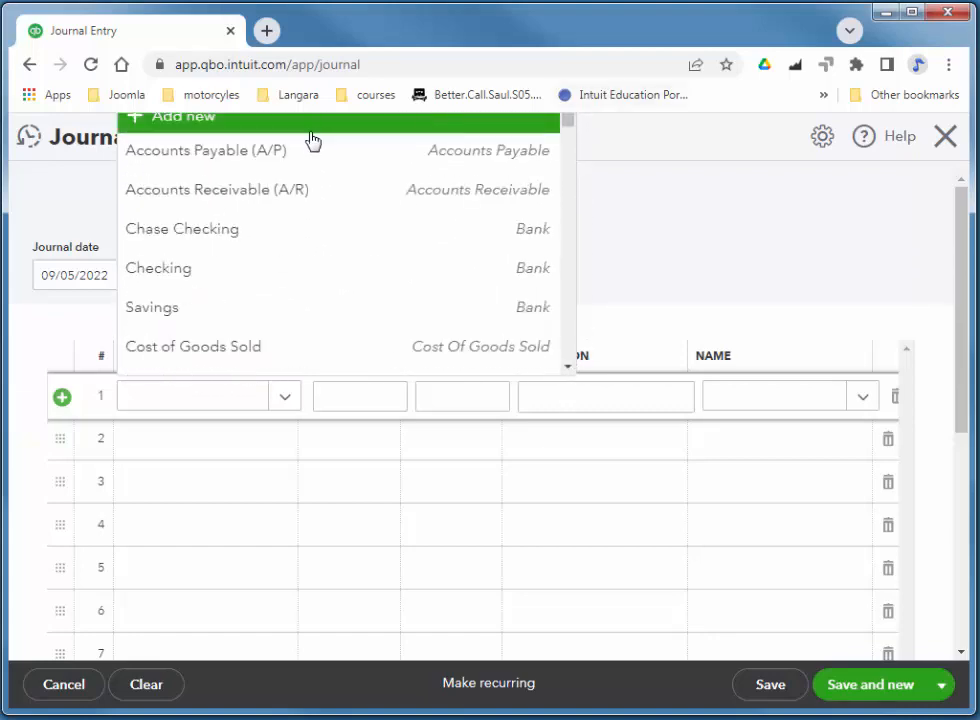
Add a Long Term Liabilities account, detail type Other Long Term Liabilities, named Term Loan.
left_click(182, 131)
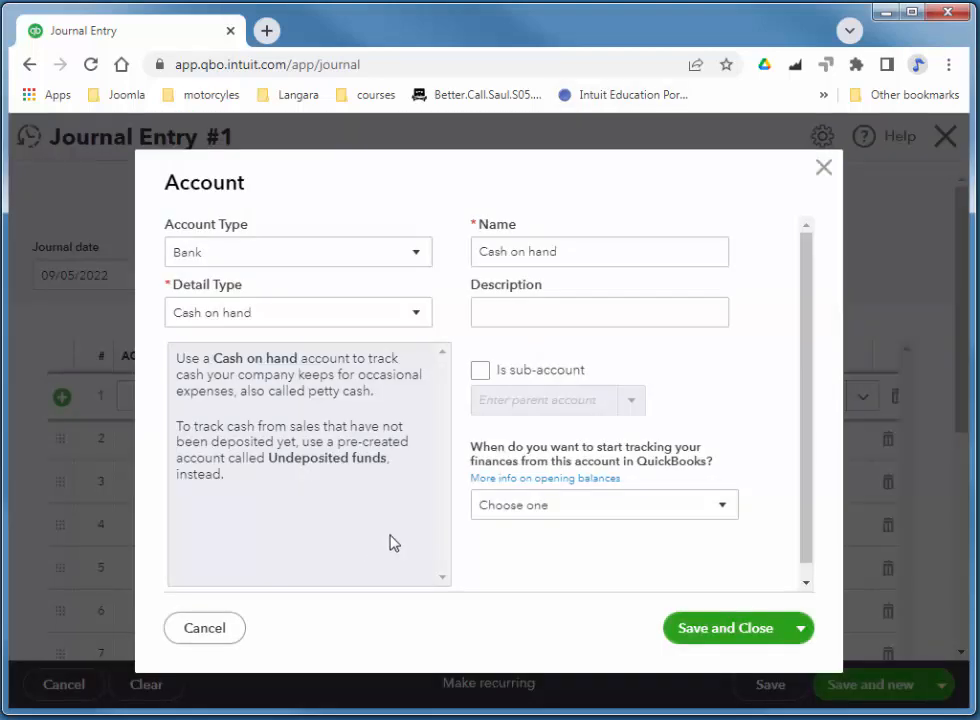
left_click(370, 260)
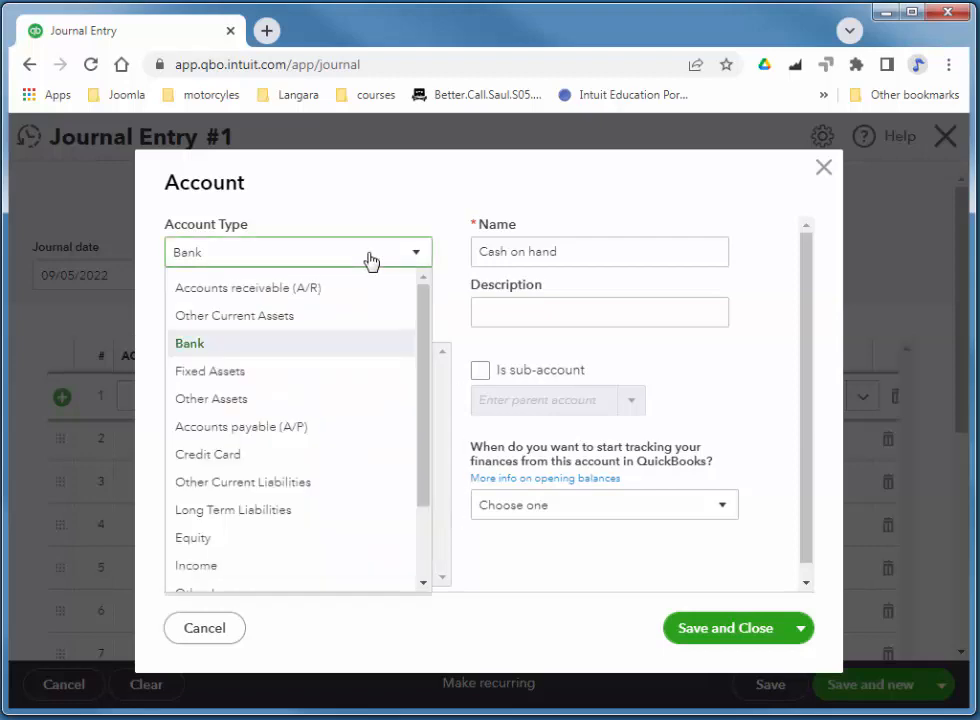
left_click(262, 512)
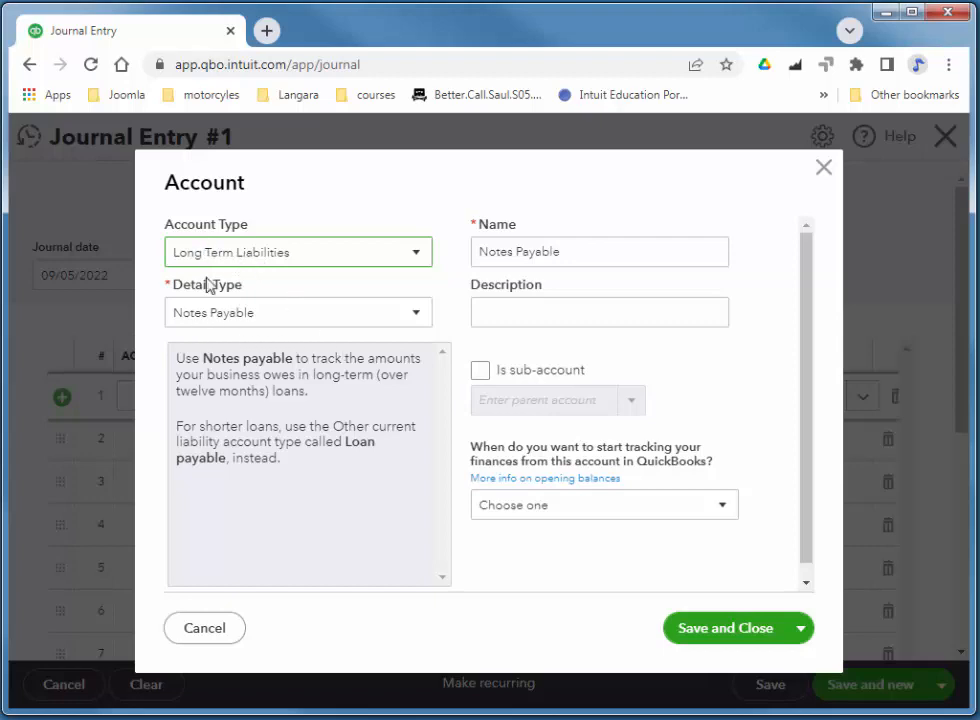
left_click(220, 318)
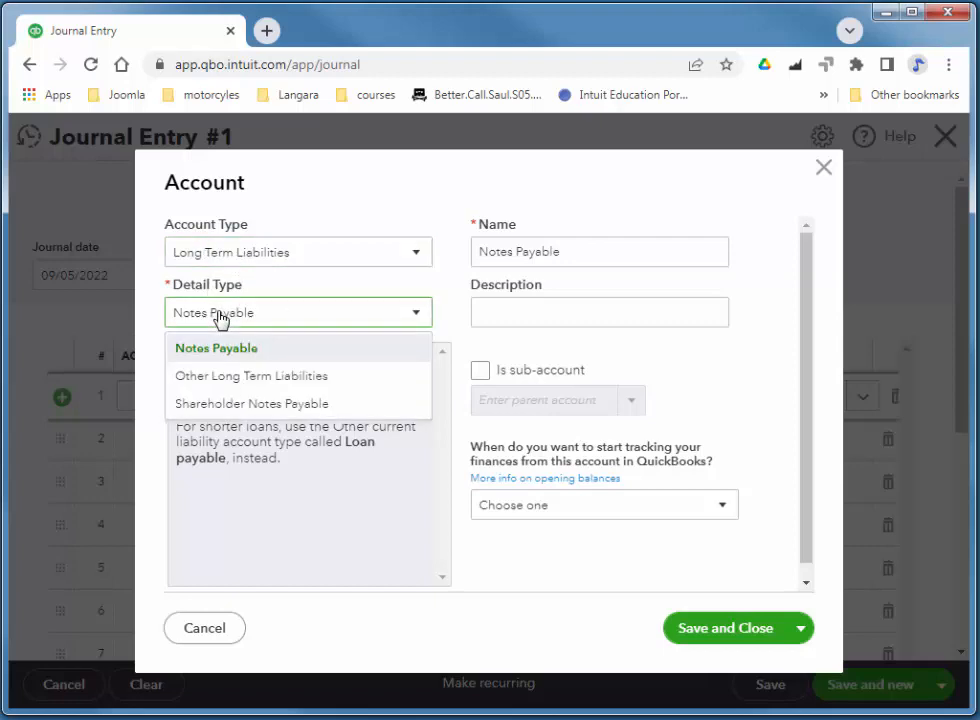
left_click(252, 374)
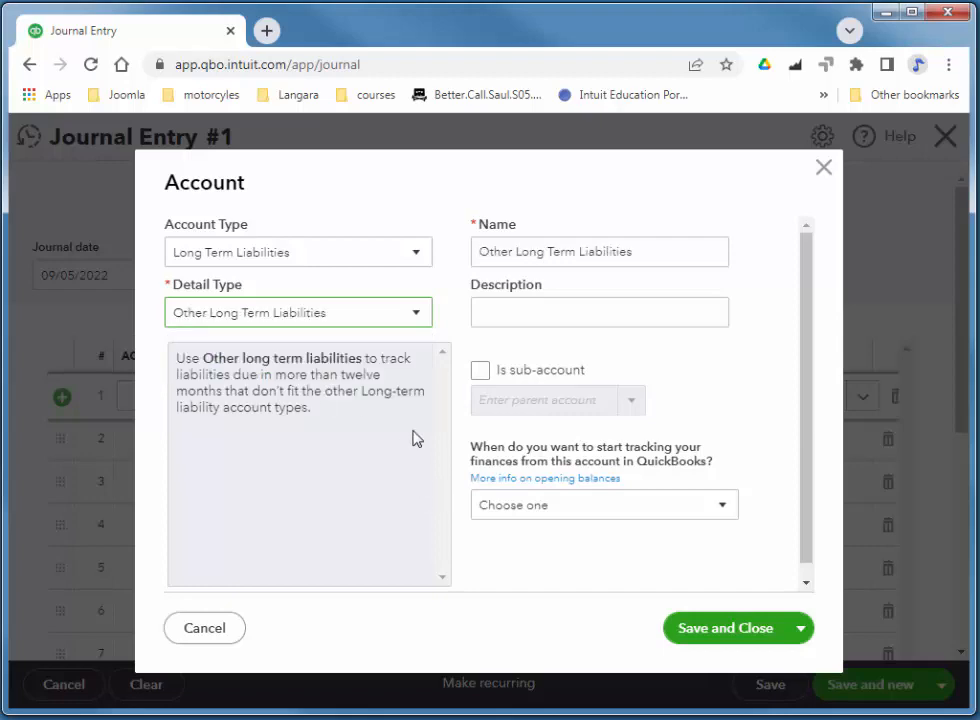
left_click(656, 251)
left_click_drag(656, 251, 365, 262)
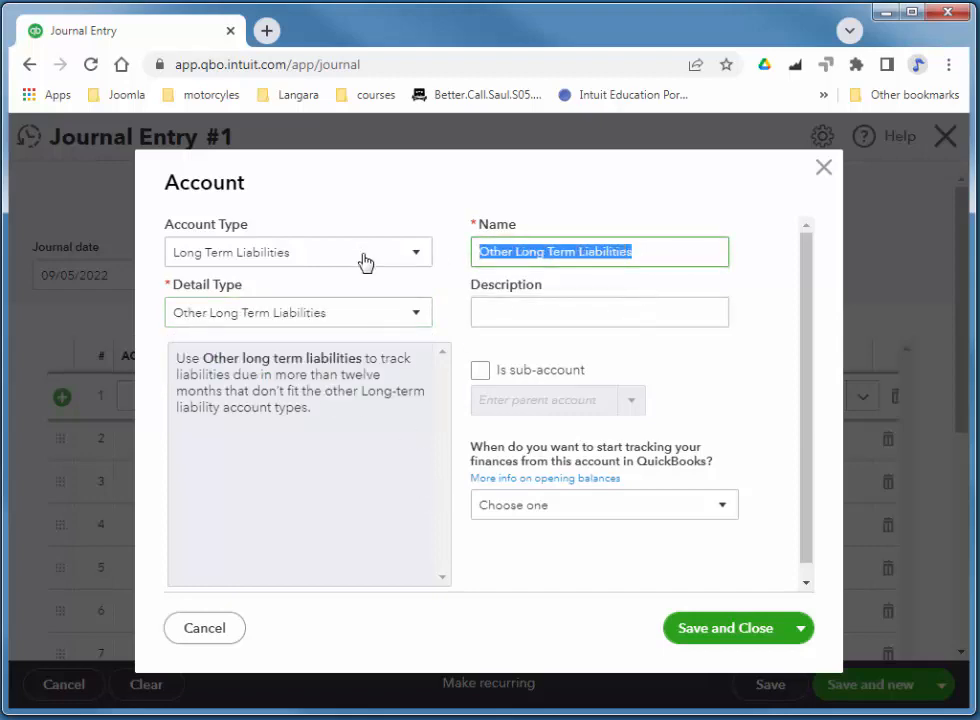
type("Term Loan")
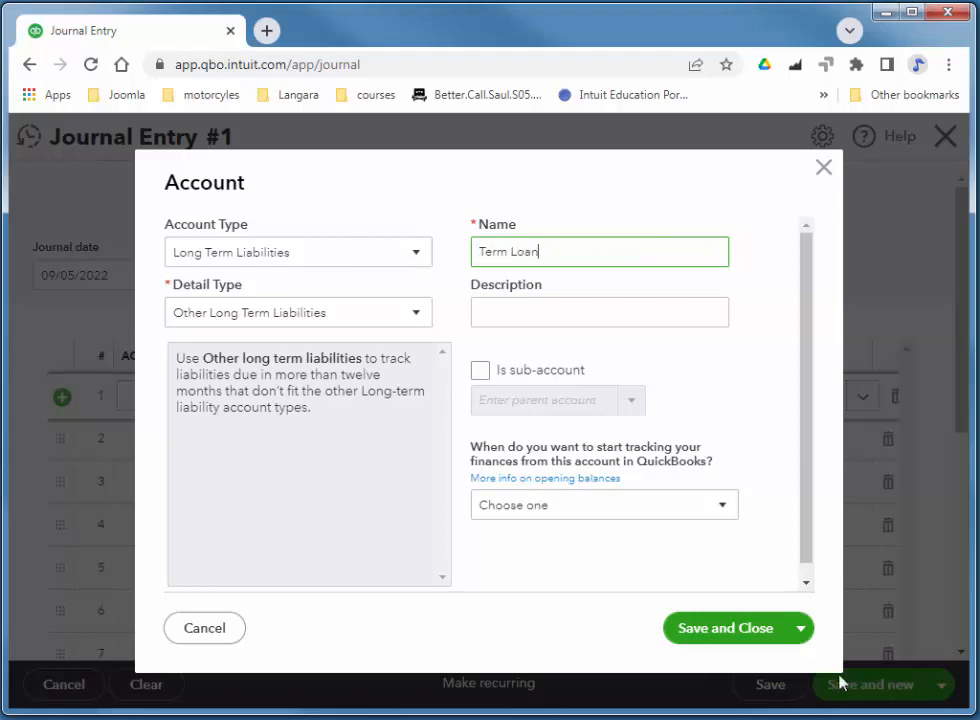
left_click(713, 637)
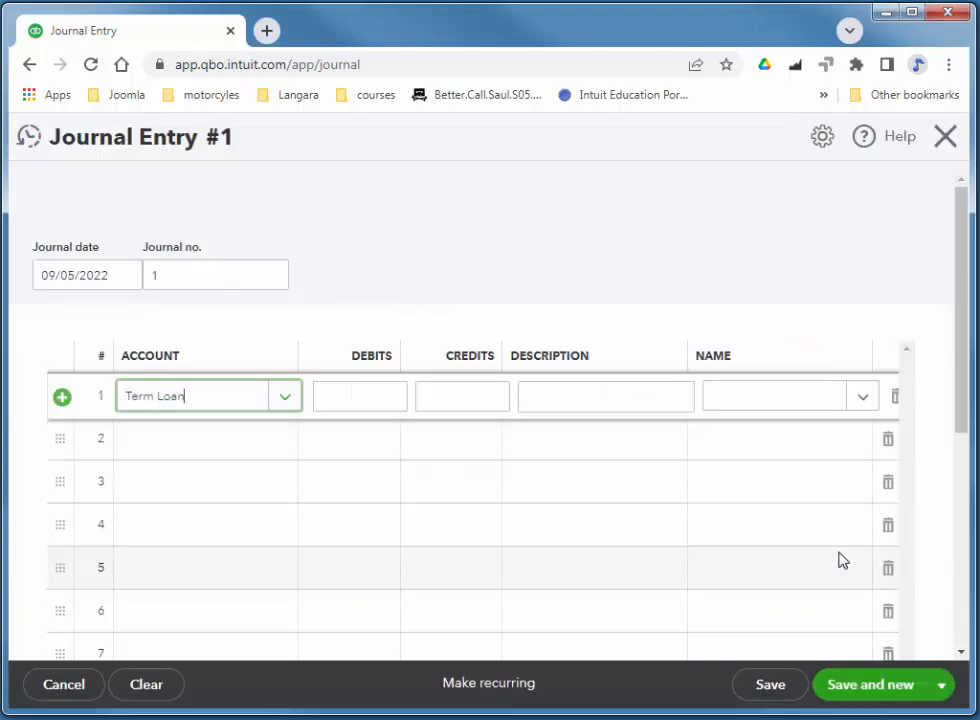
Debit Term Loan 500.00 on line 1, credit Checking 500.00 on line 2, and save.
left_click(366, 396)
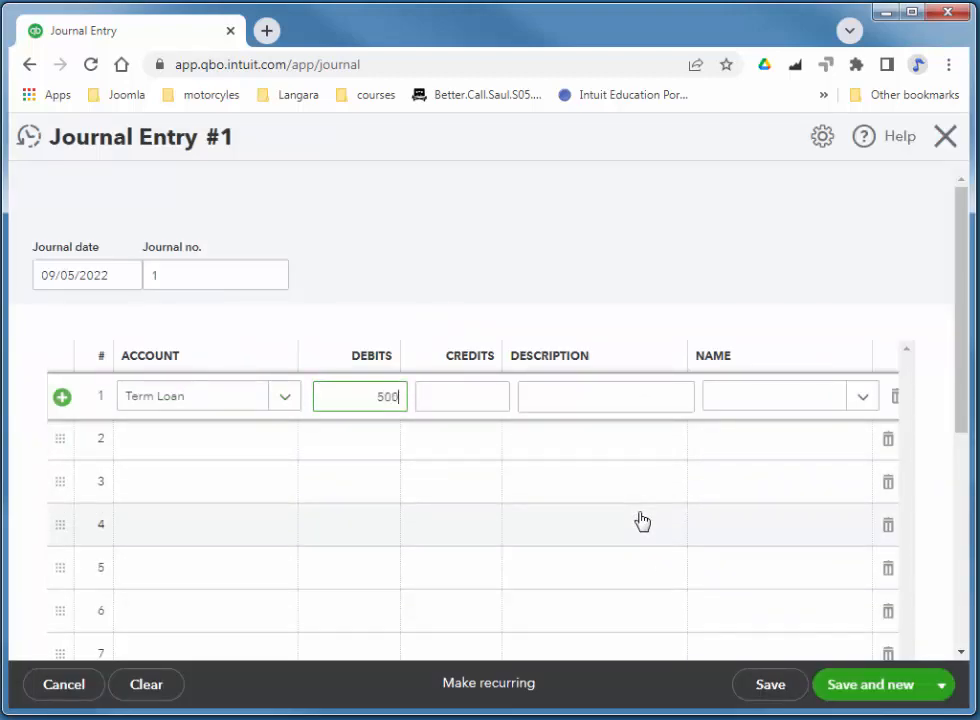
key("Tab")
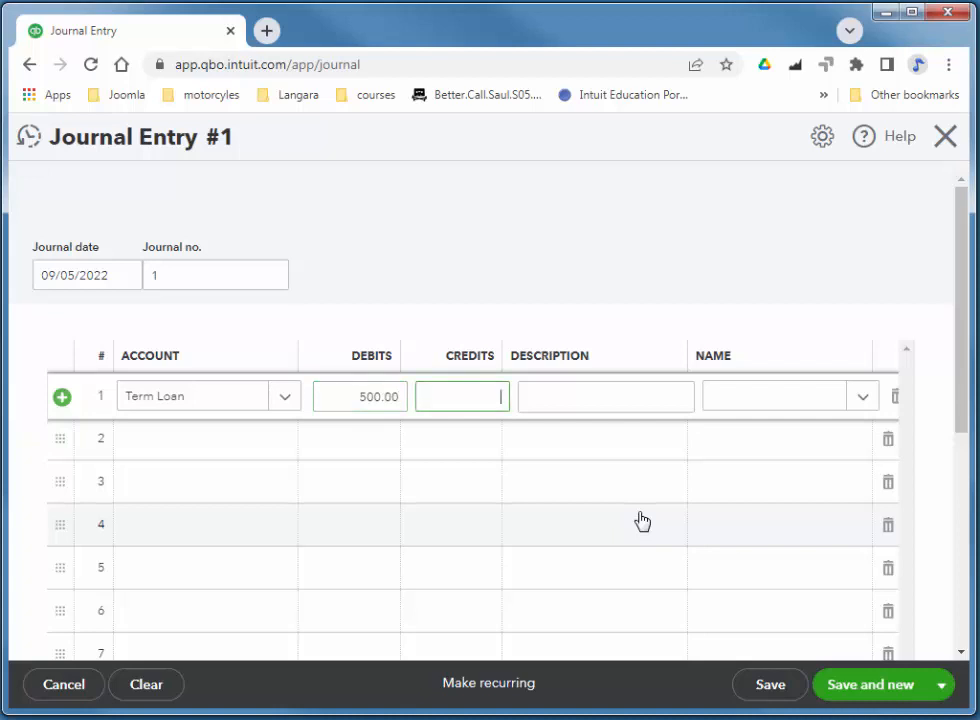
left_click(213, 453)
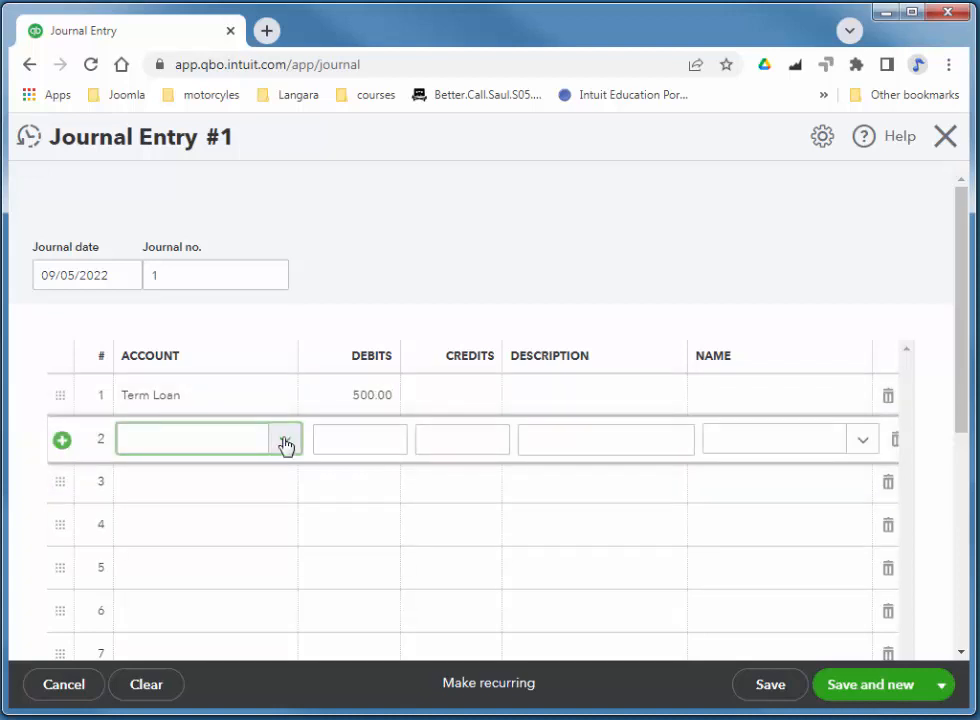
left_click(285, 442)
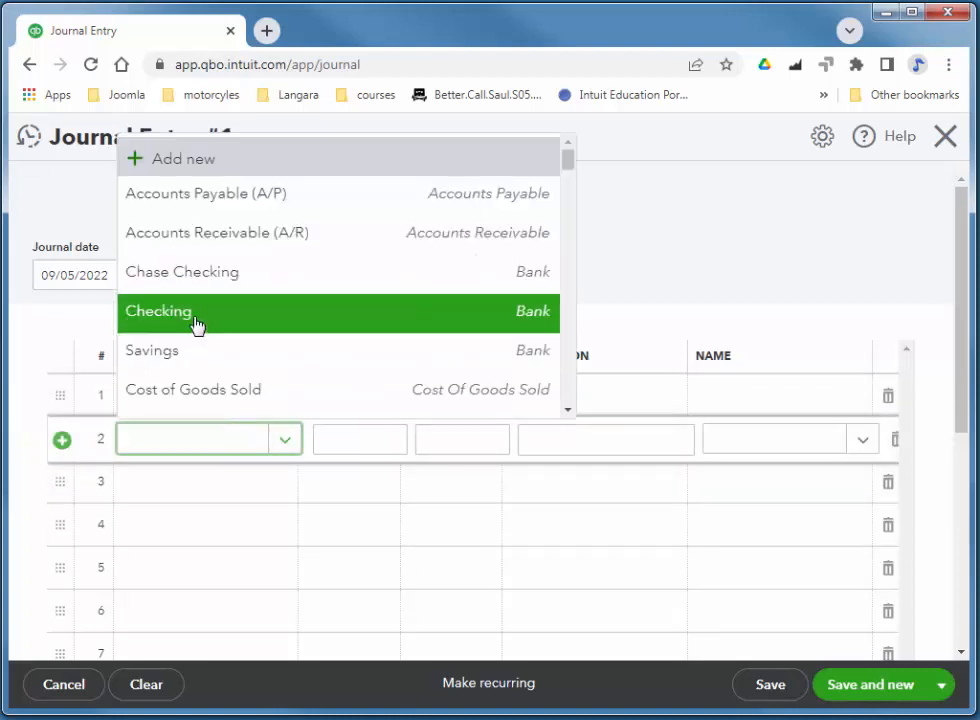
left_click(160, 318)
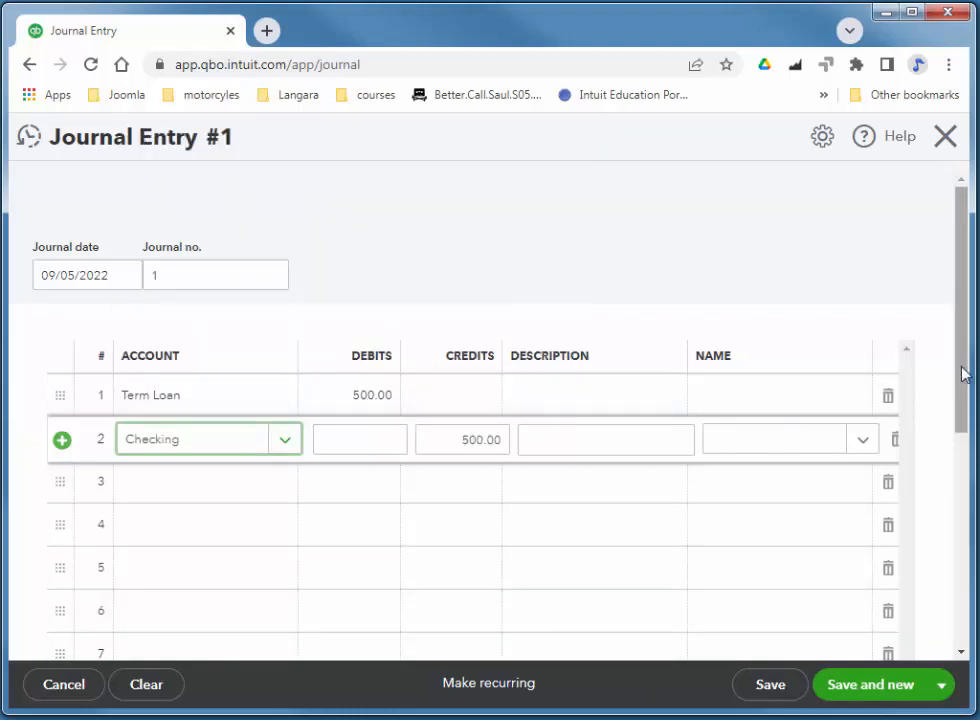
mouse_move(963, 373)
left_mouse_down()
mouse_move(962, 387)
mouse_move(962, 377)
left_mouse_up()
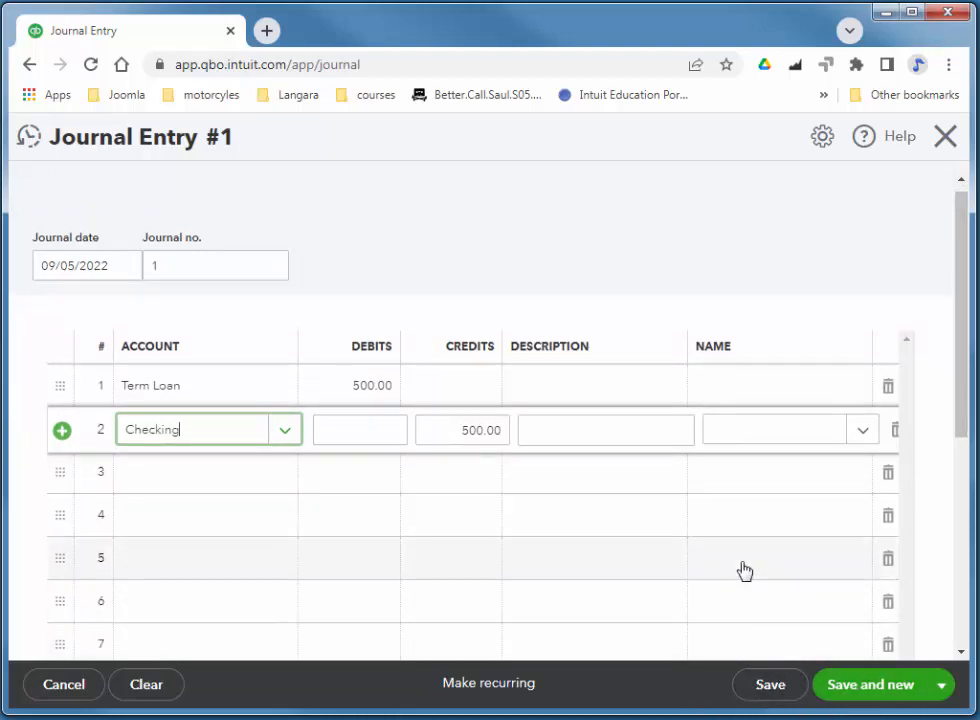
left_click(768, 688)
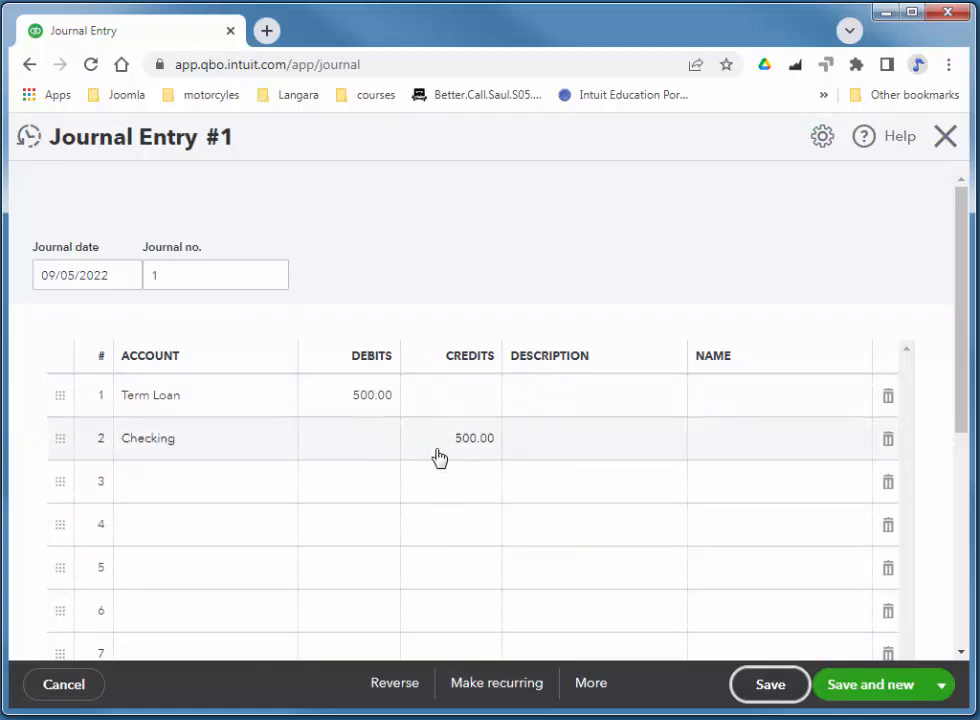
Save the entry as recurring template Term Loan, monthly on the 5th, starting 10/05/2022.
left_click(513, 693)
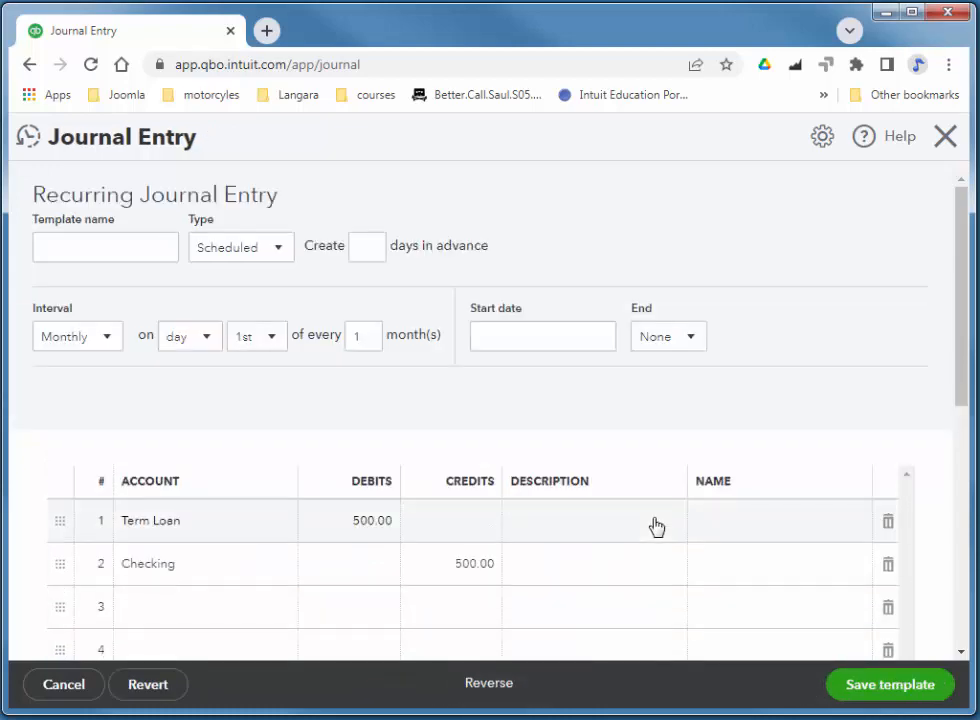
left_click(68, 238)
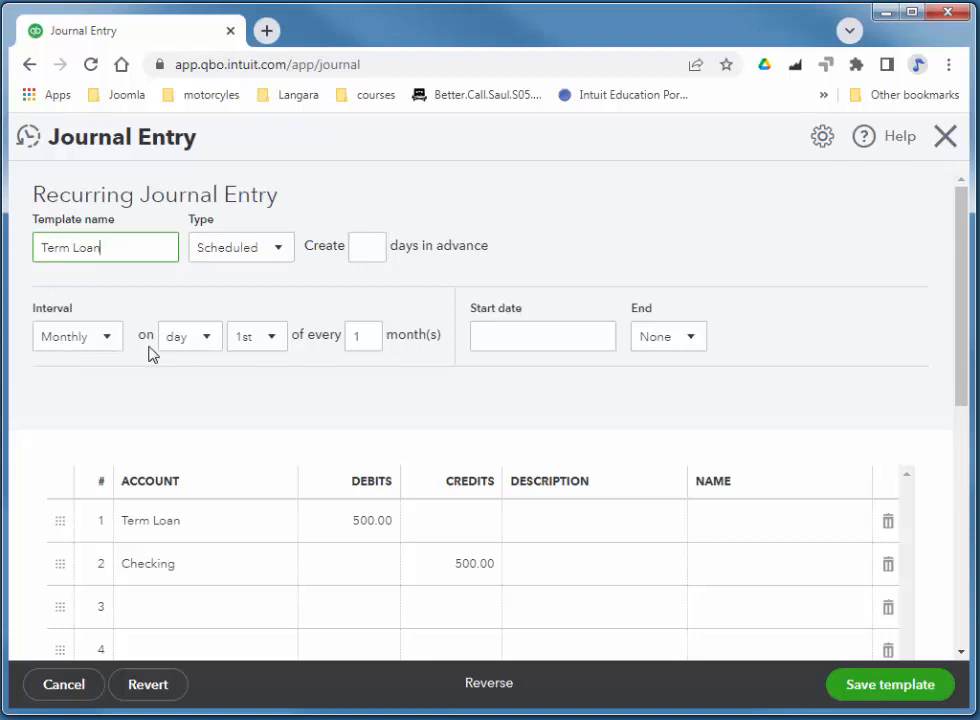
left_click(276, 343)
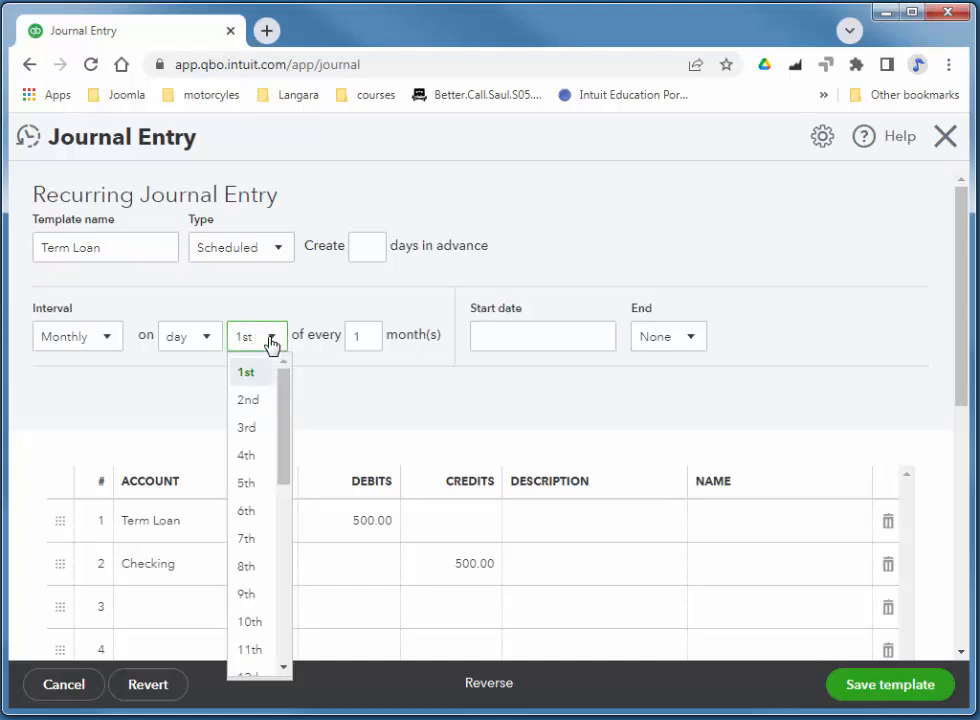
left_click(246, 484)
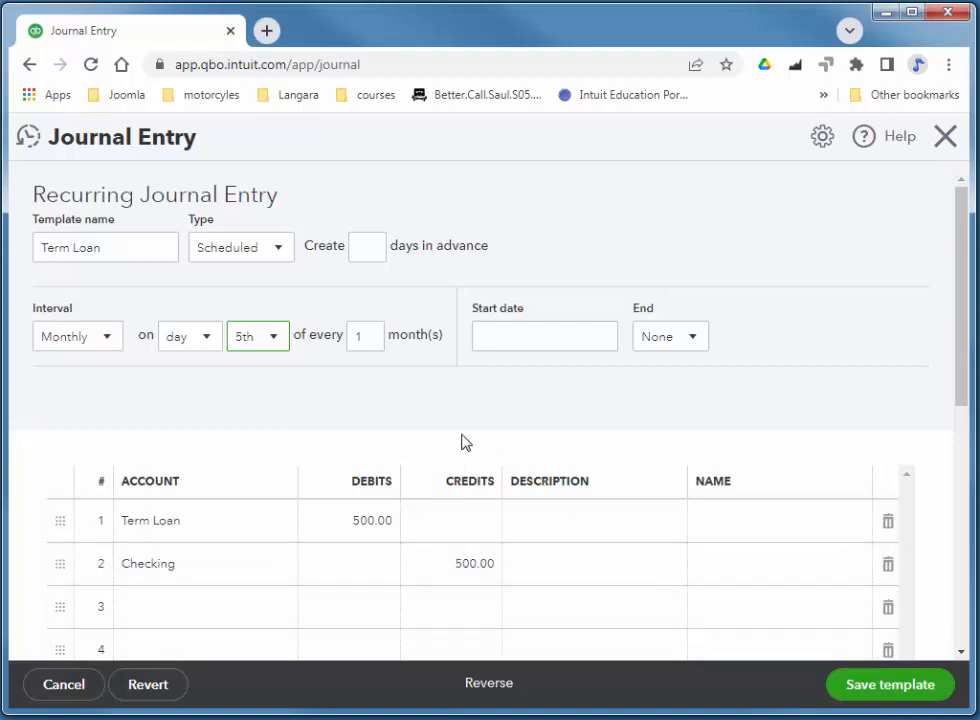
left_click(601, 341)
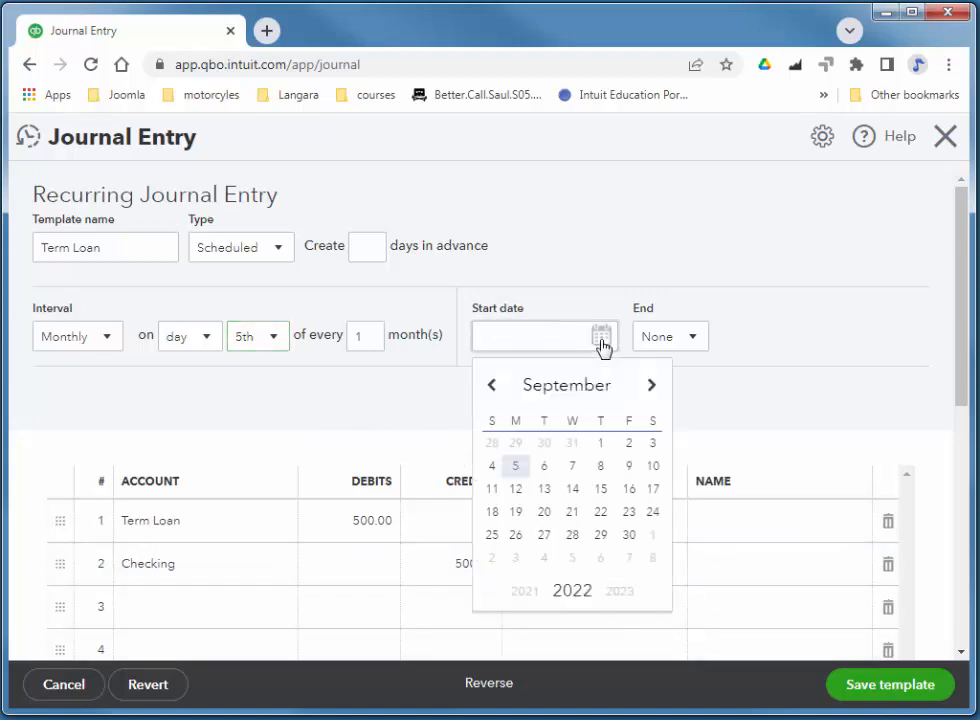
left_click(653, 393)
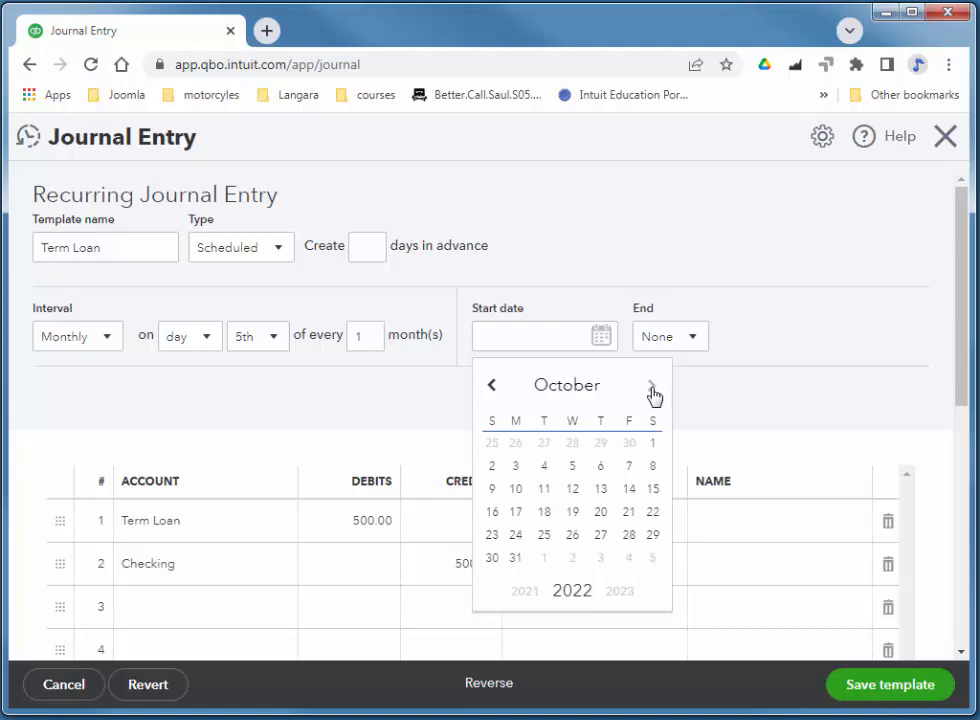
left_click(573, 466)
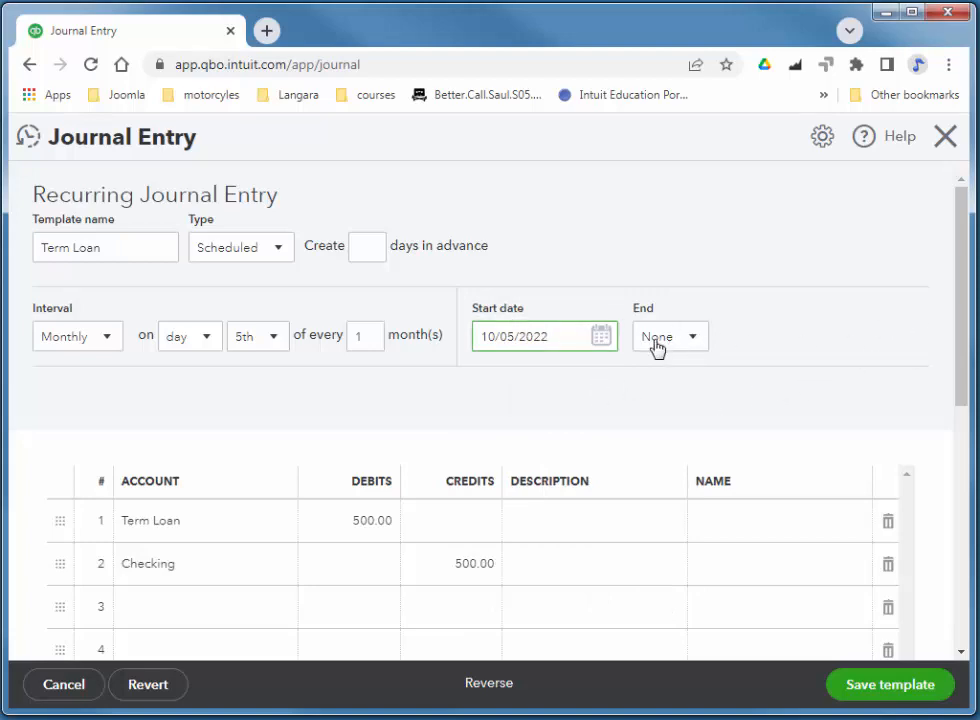
scroll(956, 291, "down", 1)
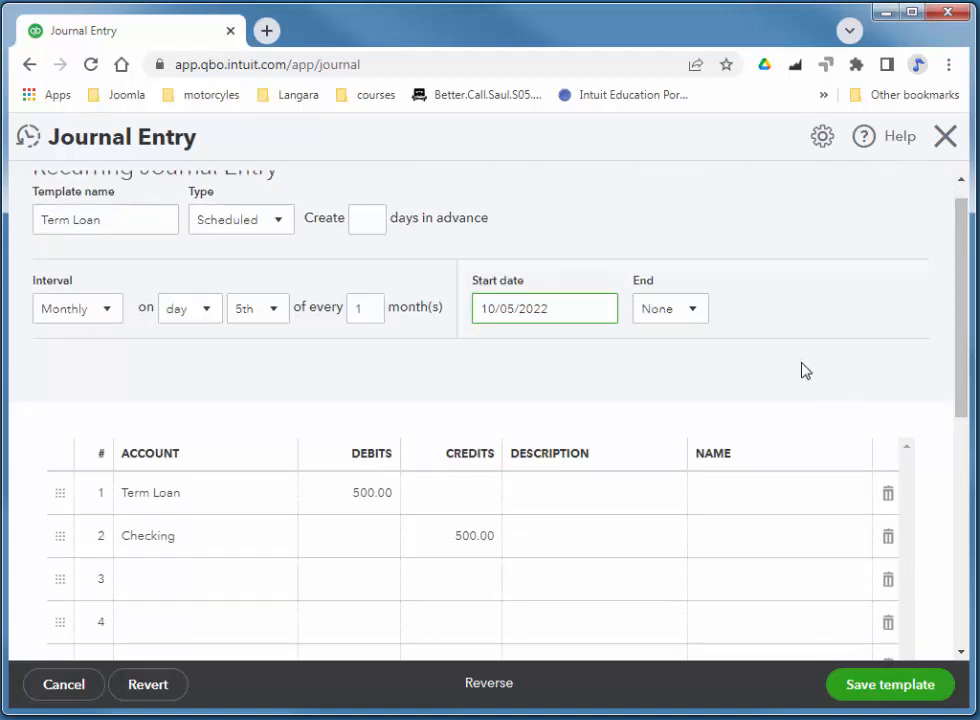
left_click_drag(958, 326, 958, 343)
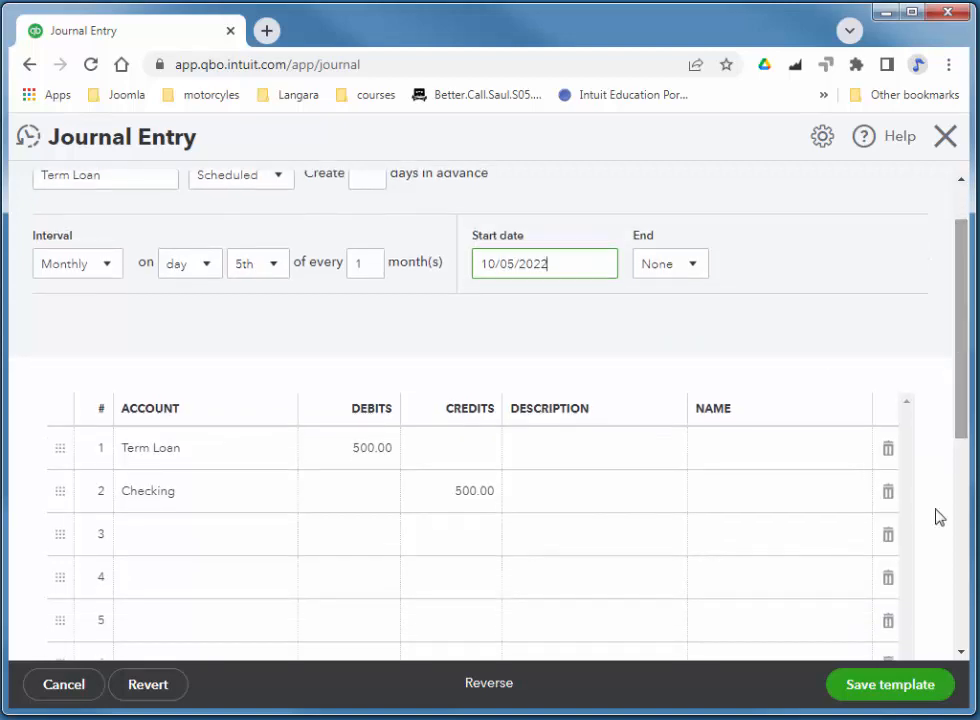
left_click(890, 685)
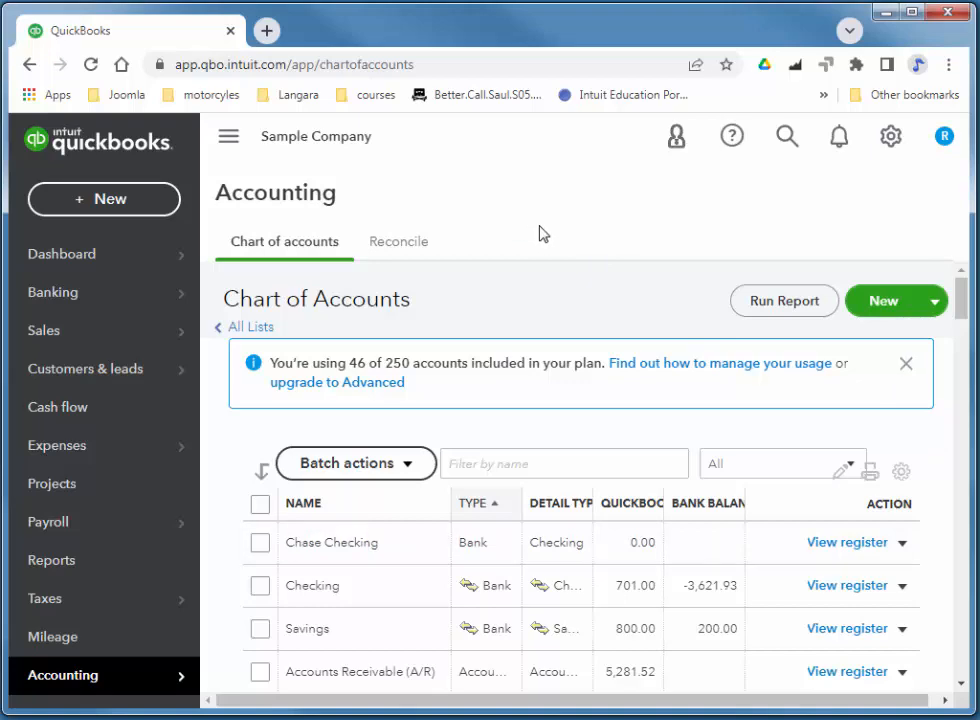
Open Recurring Transactions, use the Term Loan template, then close the resulting Journal Entry #2 unsaved.
left_click(891, 138)
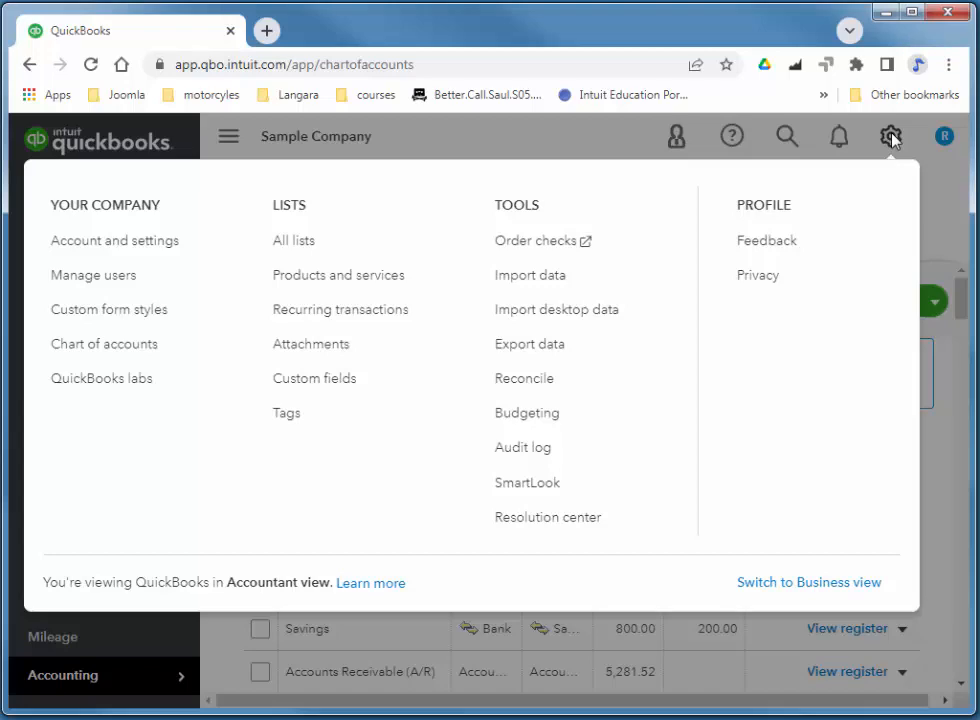
left_click(339, 321)
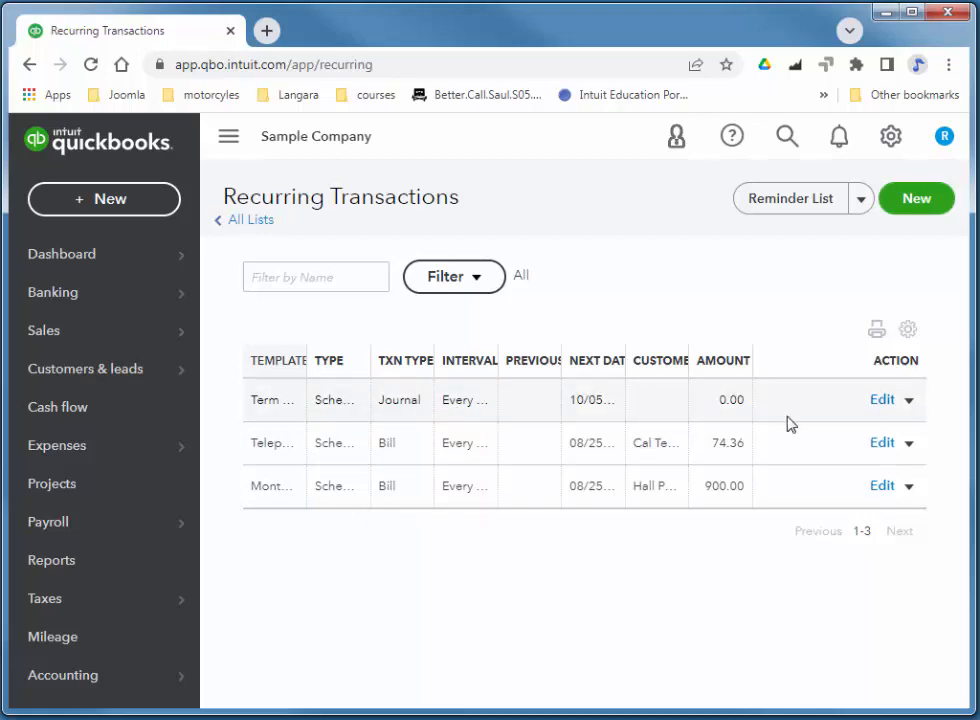
left_click(909, 402)
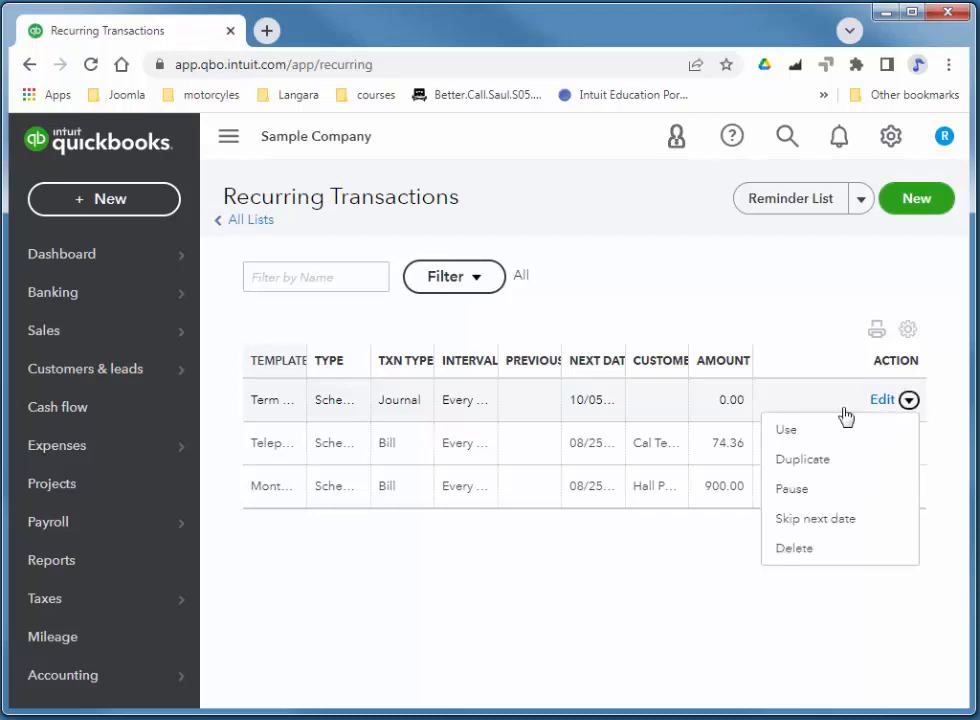
left_click(801, 432)
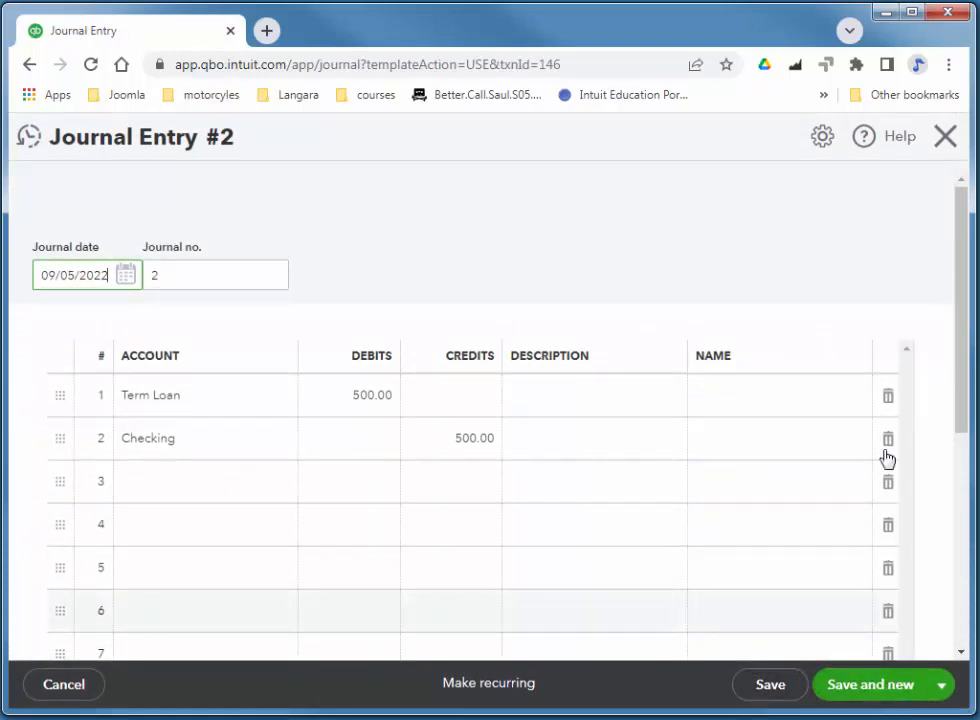
left_click(946, 142)
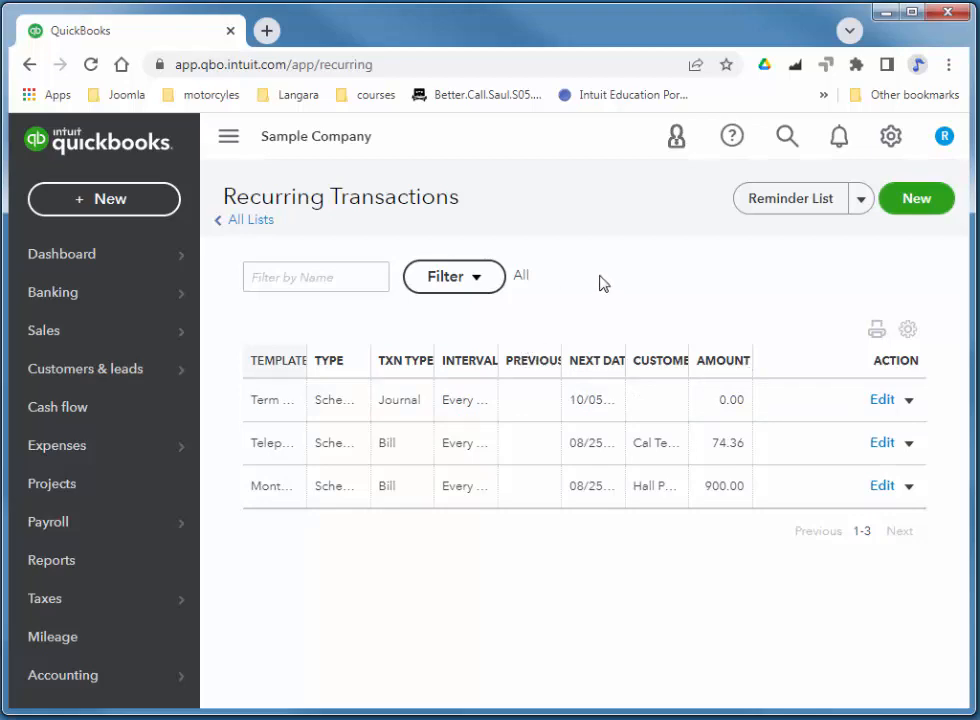
Filter the transaction search to Journal type and open the 09/05/2022 Journal Entry #1.
left_click(786, 138)
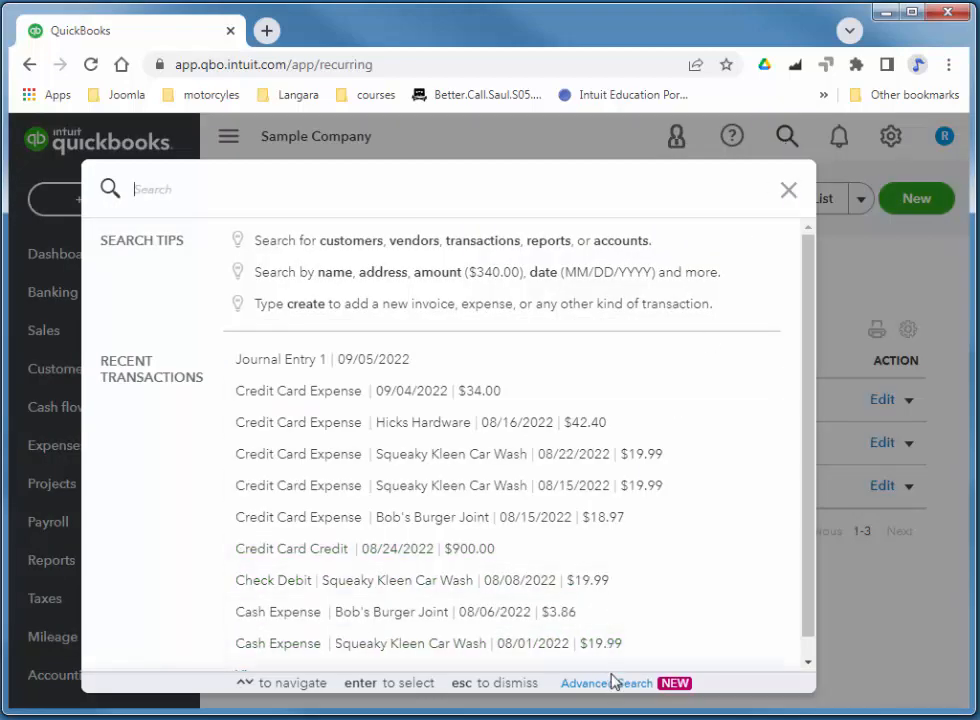
left_click(606, 684)
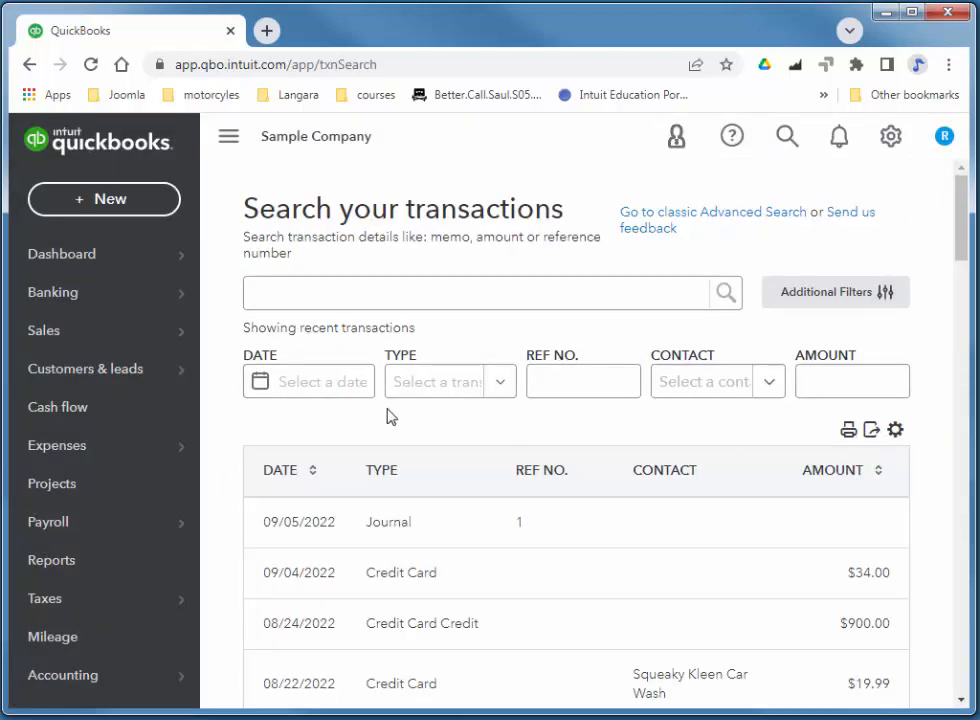
left_click(501, 385)
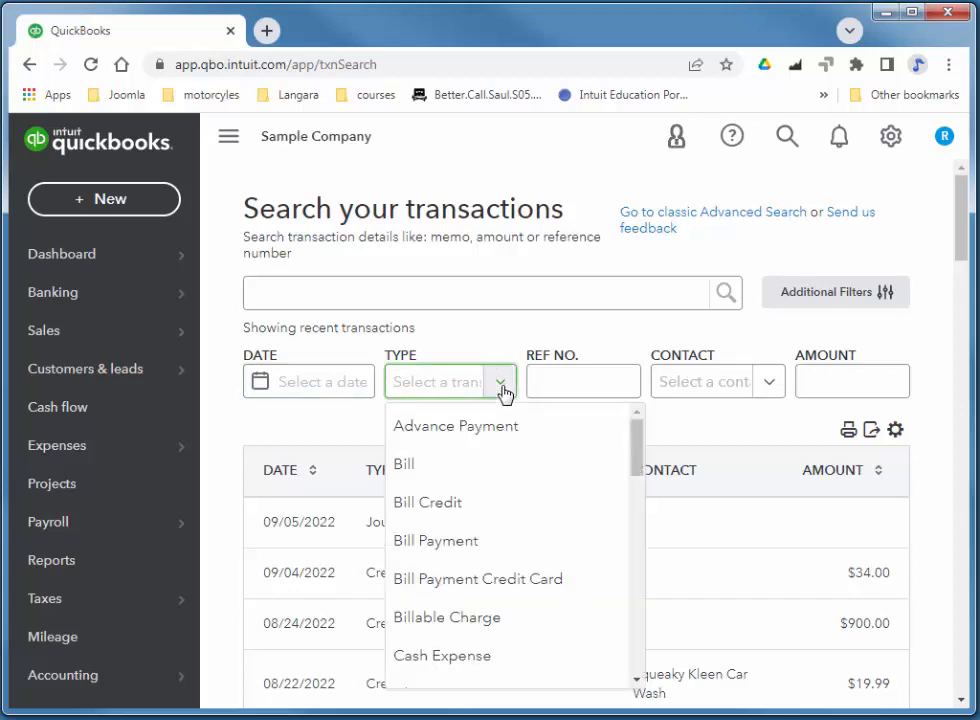
left_click_drag(637, 446, 626, 583)
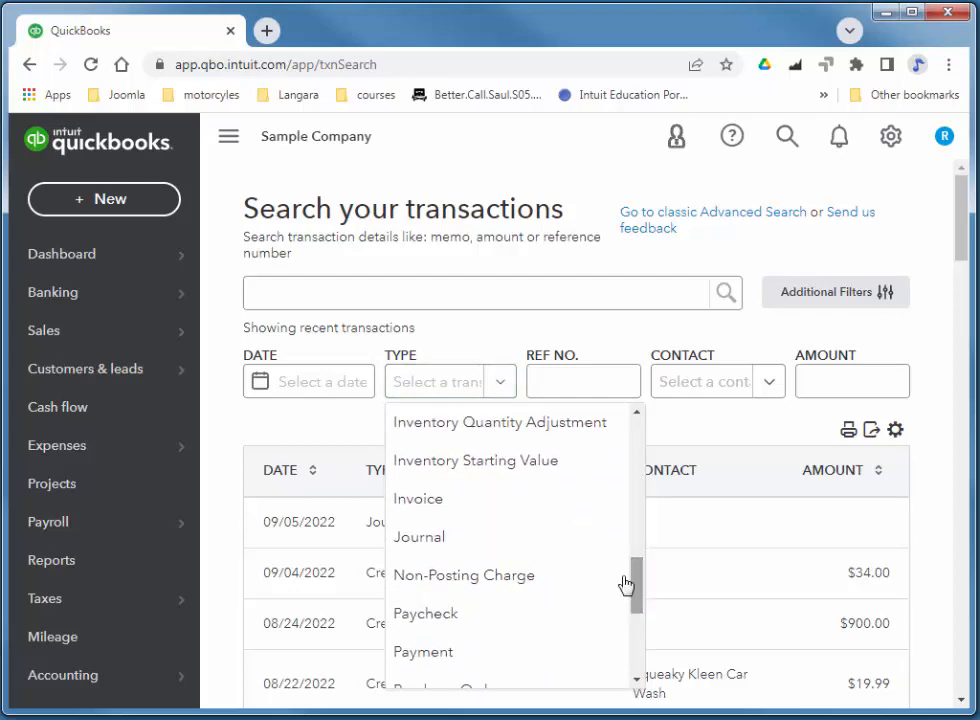
left_click(413, 540)
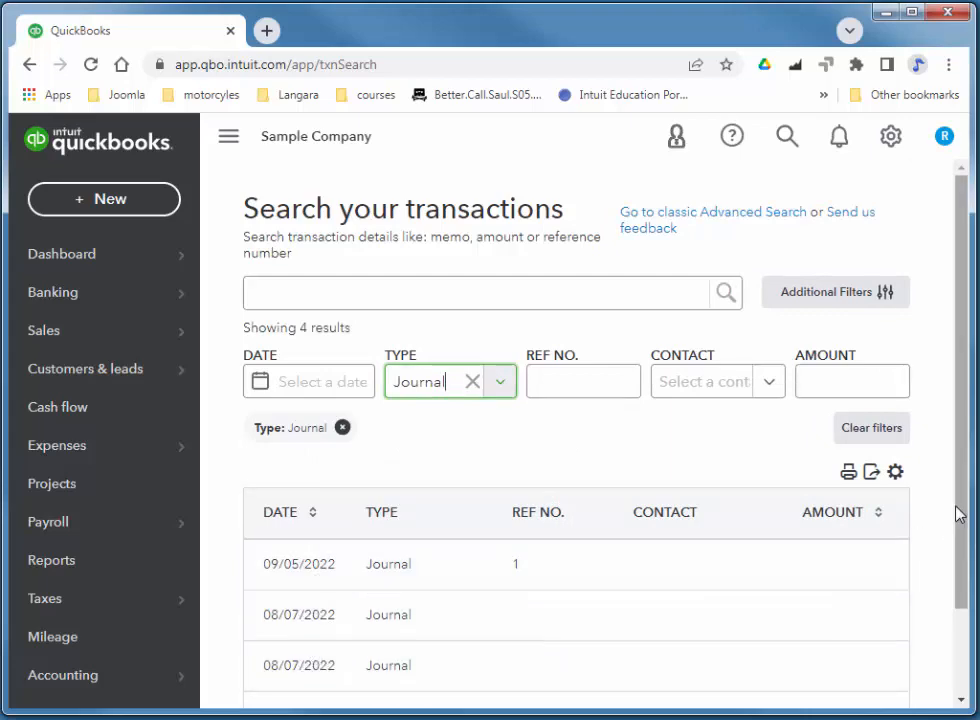
left_click_drag(960, 518, 962, 573)
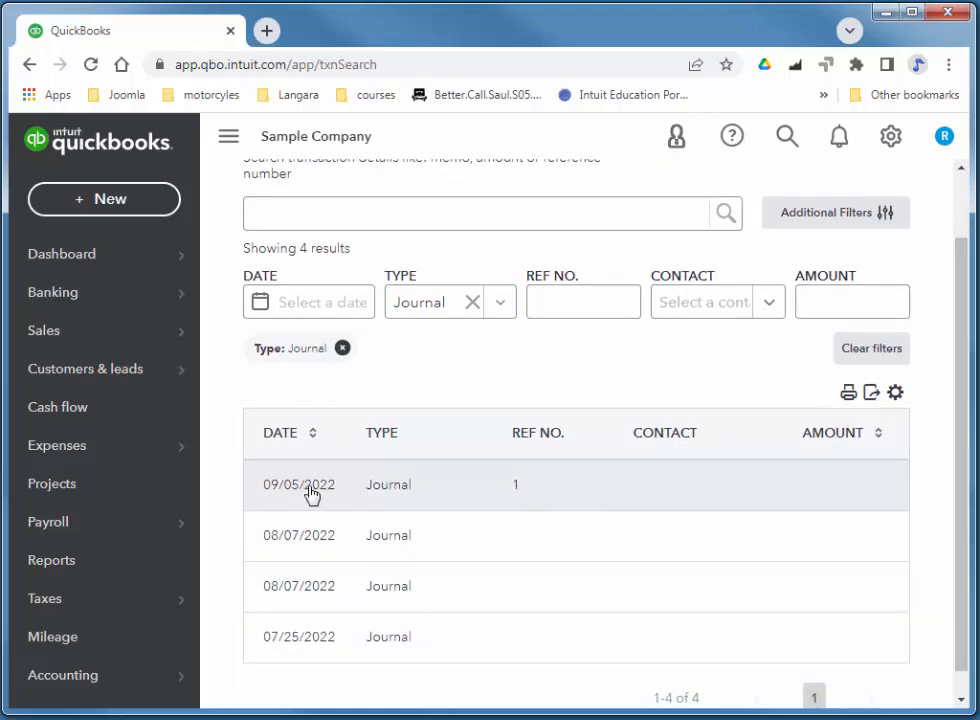
left_click(312, 490)
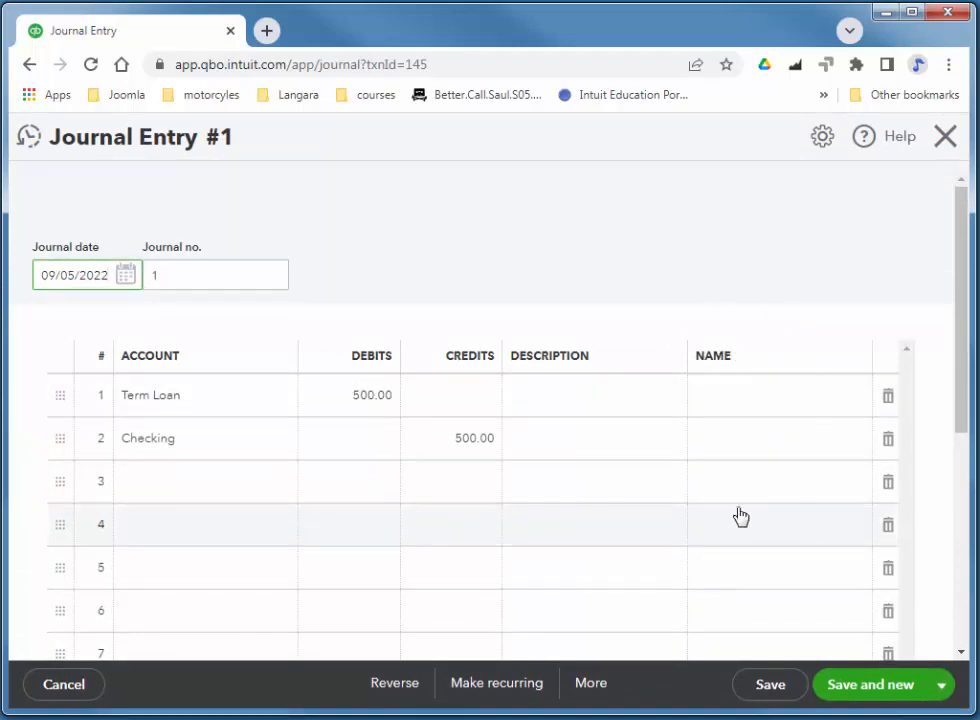
Save reversing entry 1R dated 10/01/2022 with the Term Loan and Checking amounts swapped, then go to Reports.
left_click(395, 686)
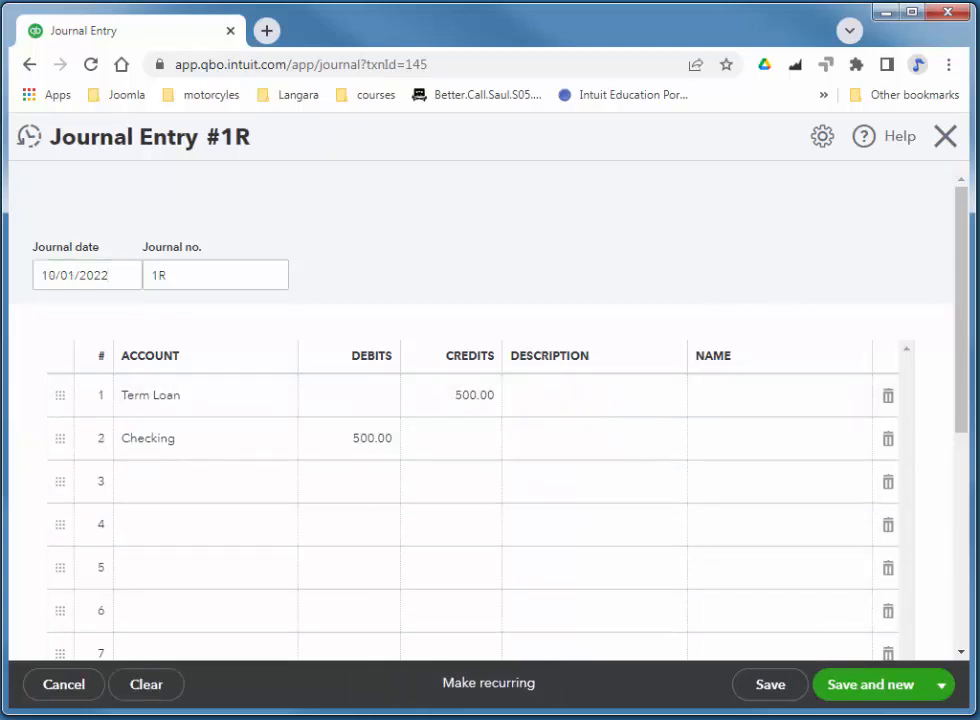
left_click(940, 685)
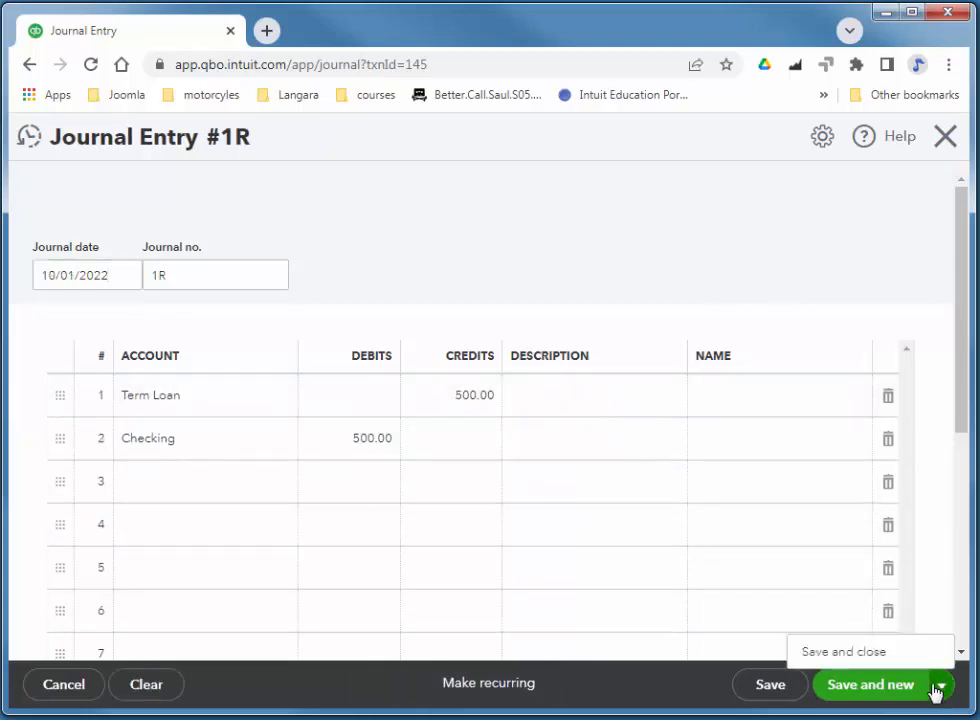
left_click(854, 656)
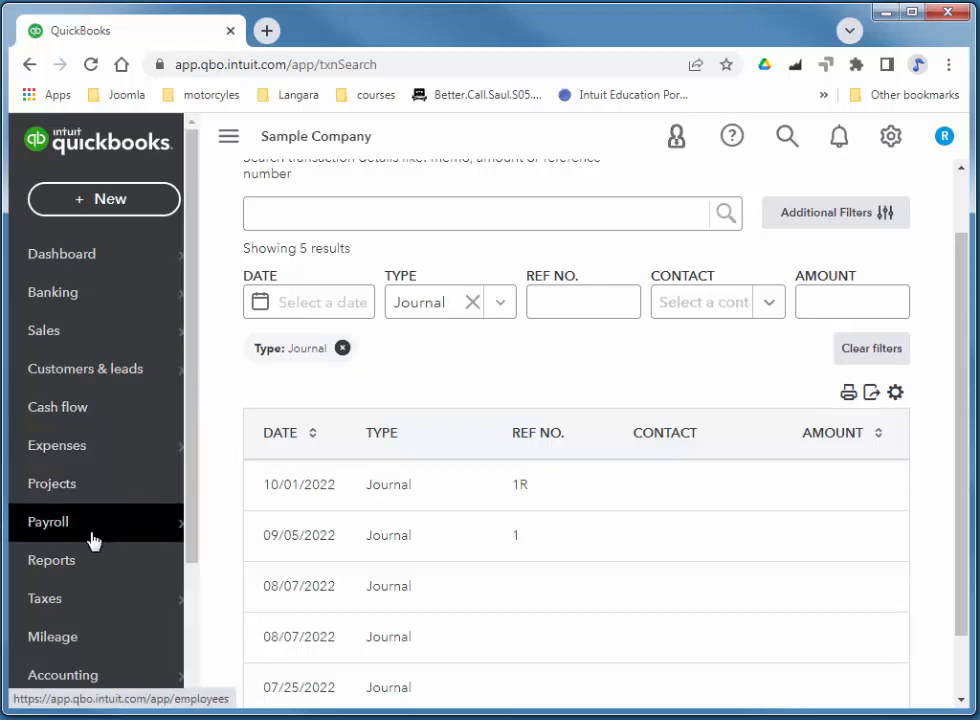
left_click(51, 568)
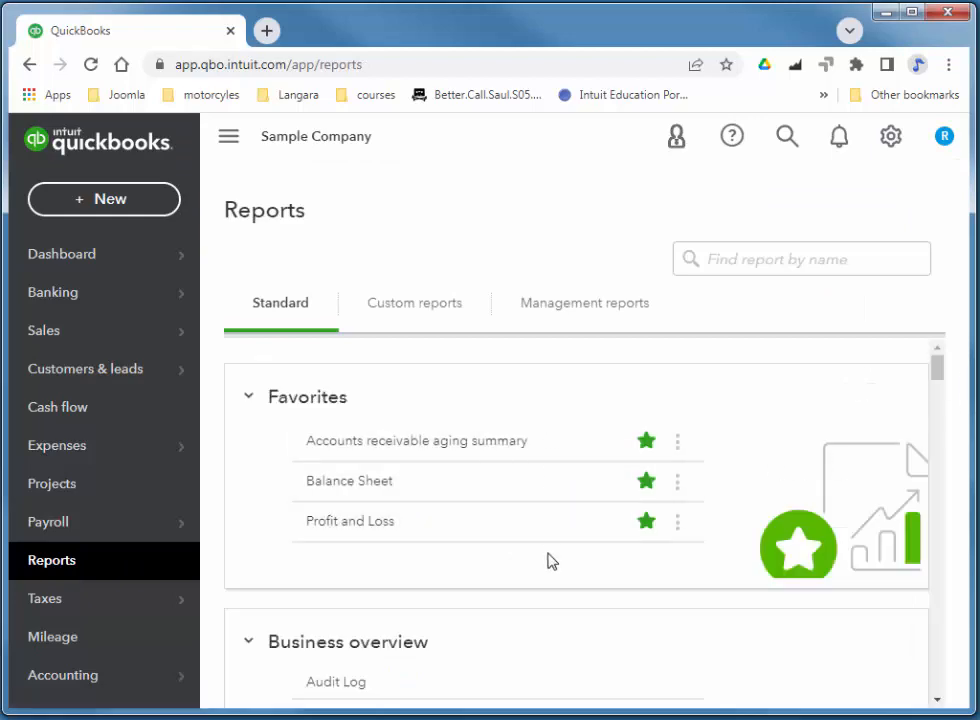
Scroll the standard reports list to the For my accountant group showing Journal and General Ledger.
scroll(552, 537, "down", 10)
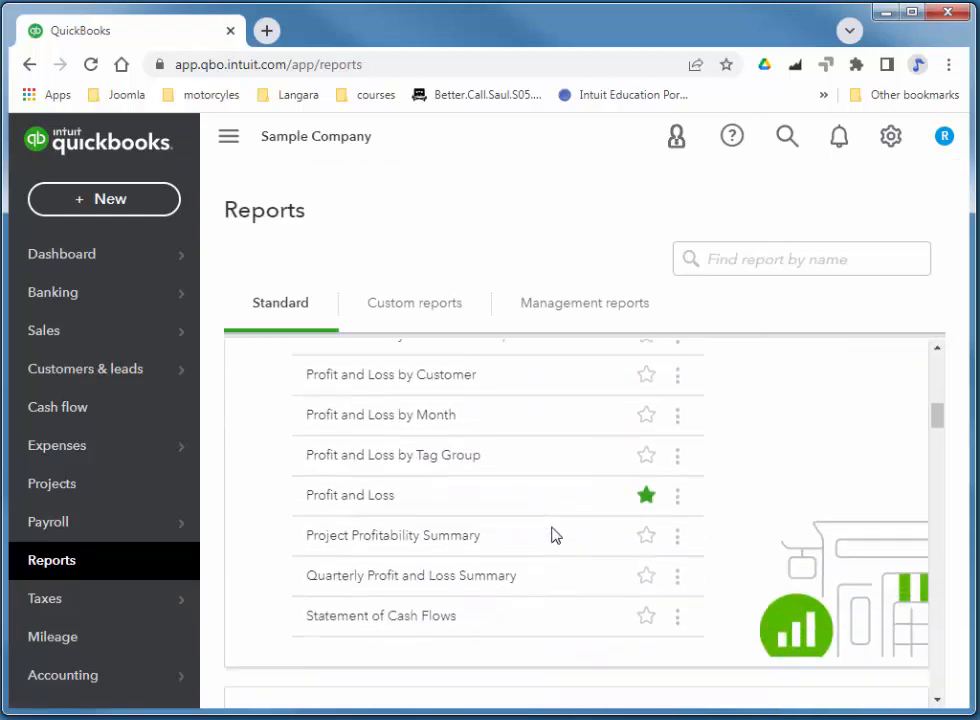
scroll(555, 535, "down", 8)
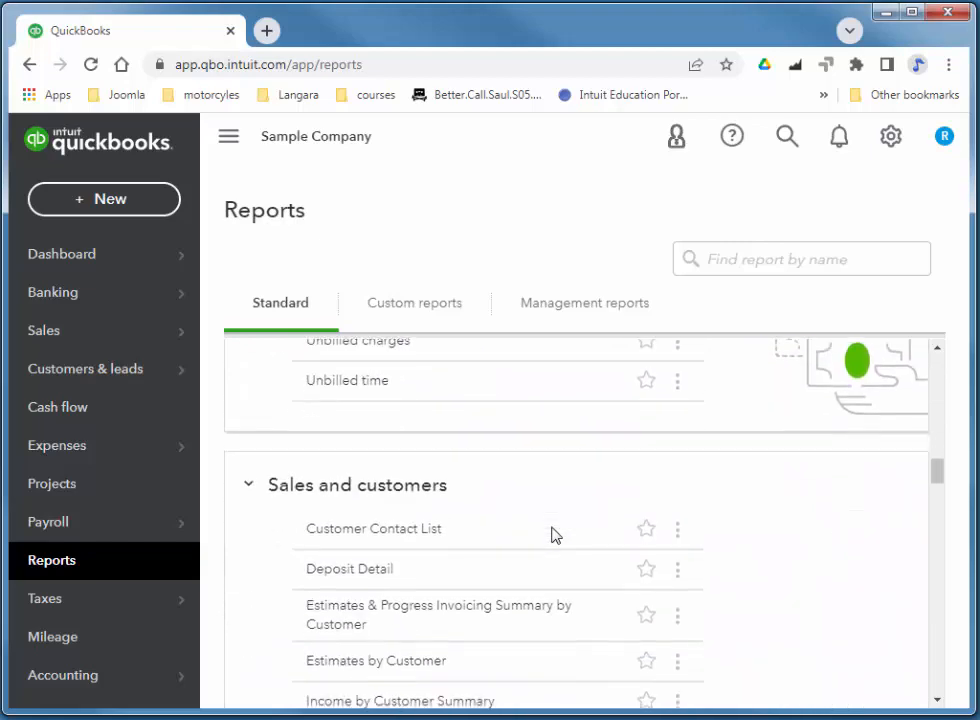
scroll(555, 535, "down", 10)
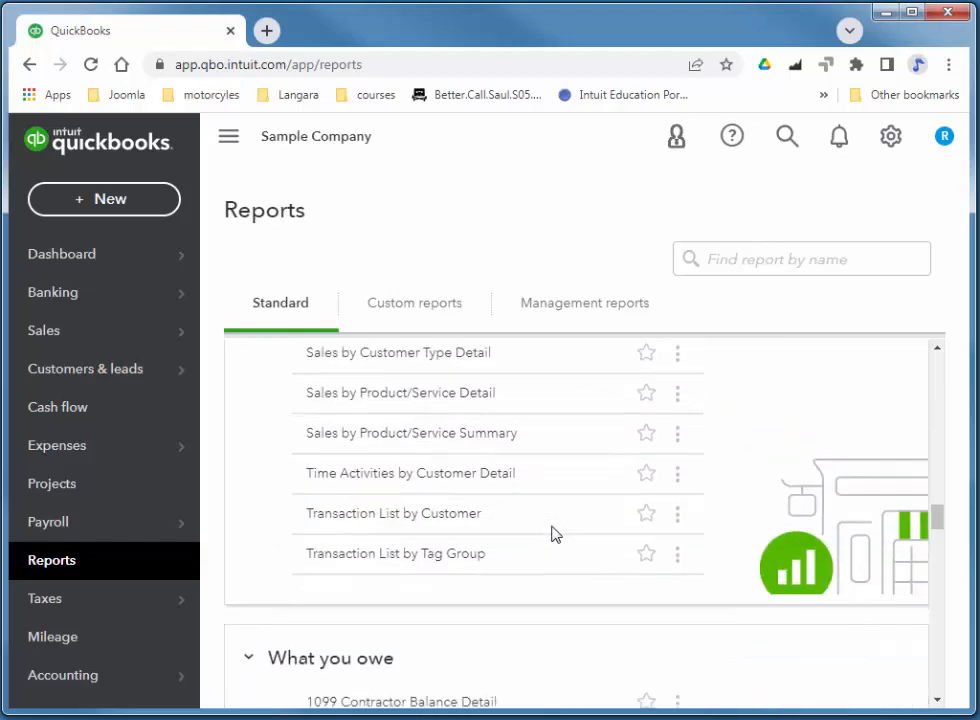
scroll(555, 535, "down", 10)
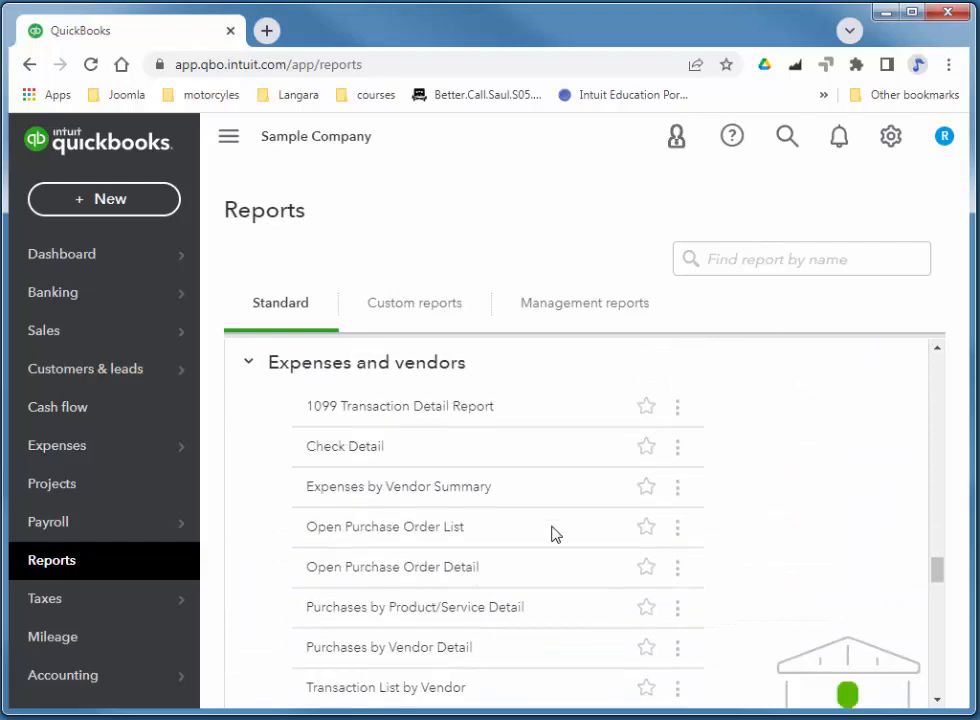
scroll(555, 535, "down", 10)
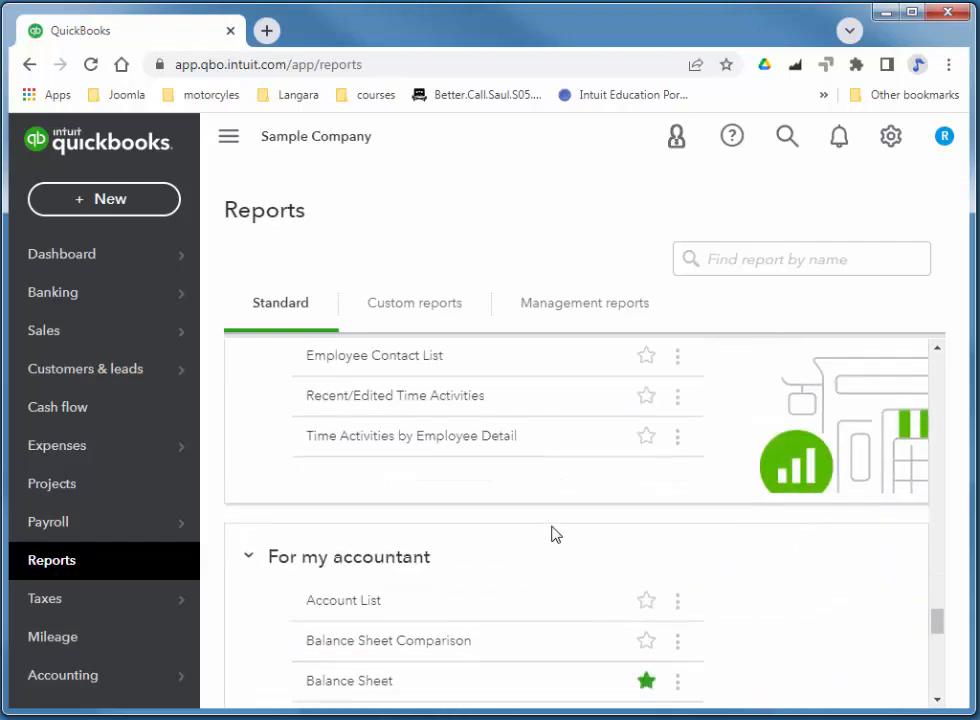
scroll(555, 535, "down", 1)
scroll(553, 533, "up", 2)
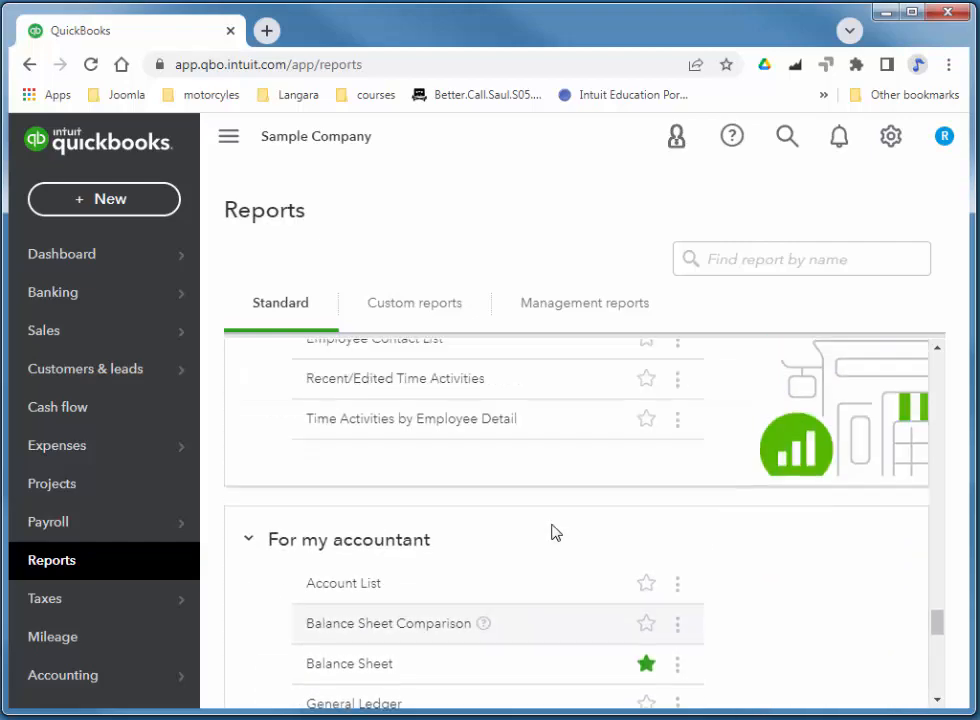
scroll(553, 533, "down", 5)
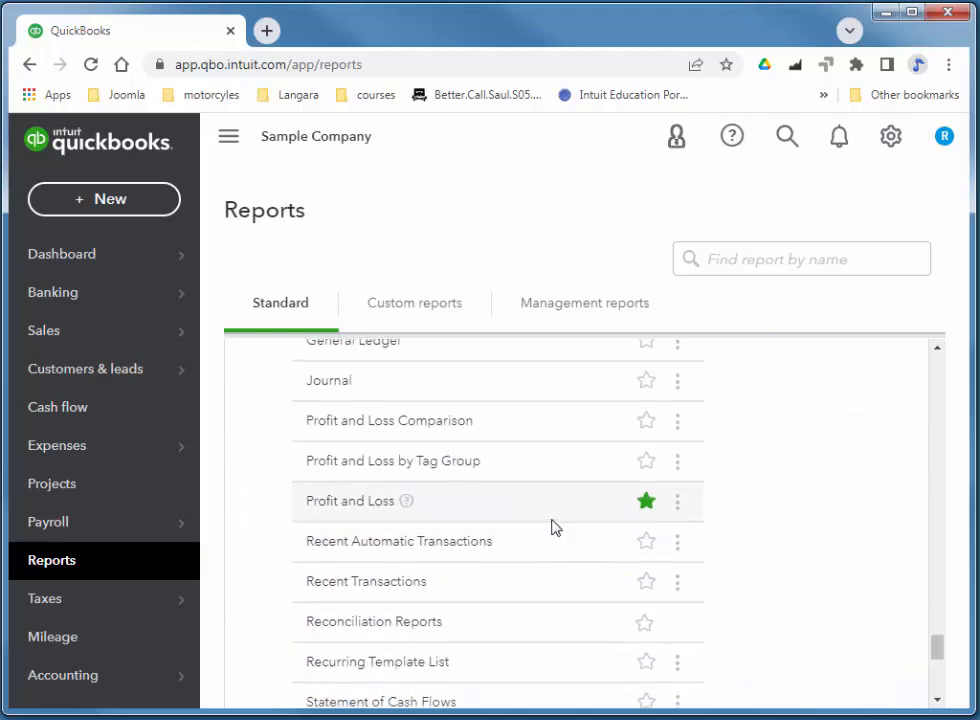
scroll(555, 530, "down", 4)
scroll(555, 527, "up", 3)
scroll(555, 527, "up", 2)
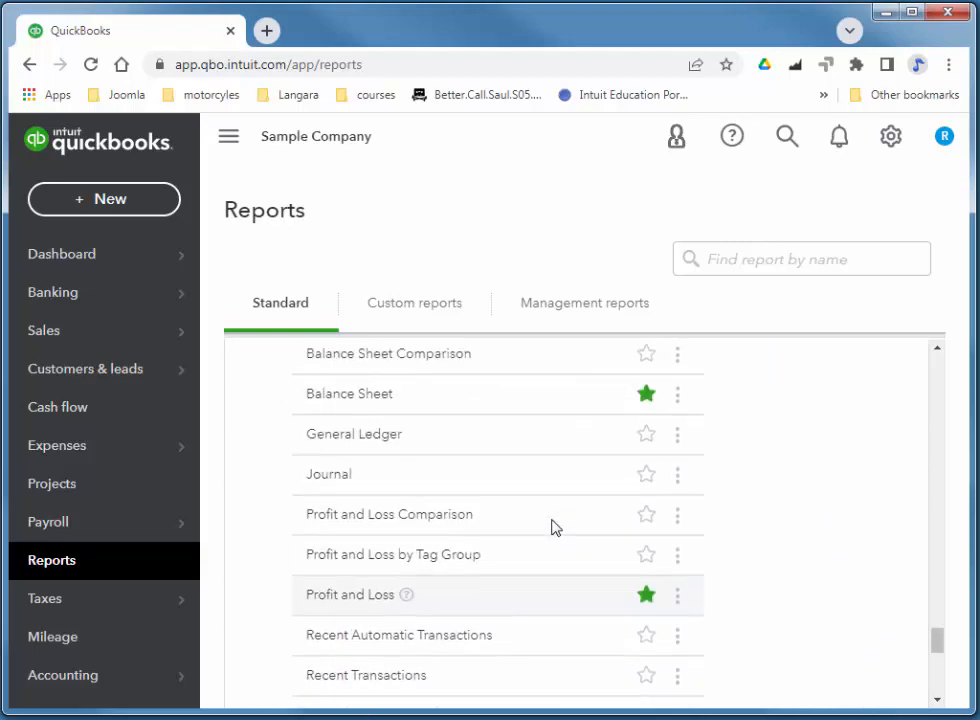
scroll(555, 527, "down", 3)
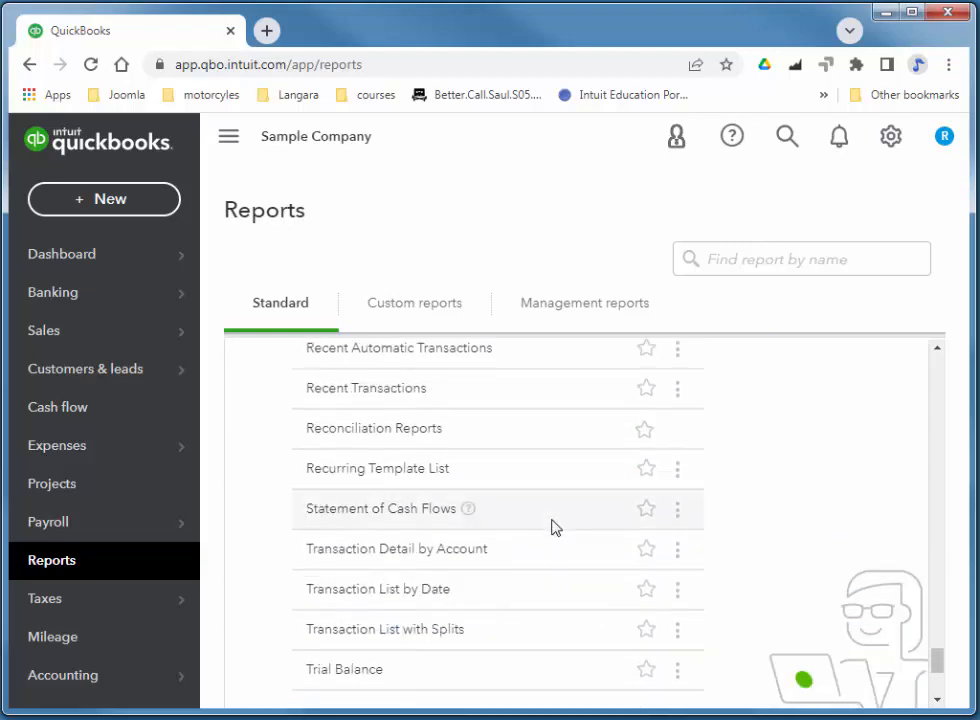
scroll(555, 527, "down", 2)
scroll(555, 527, "up", 6)
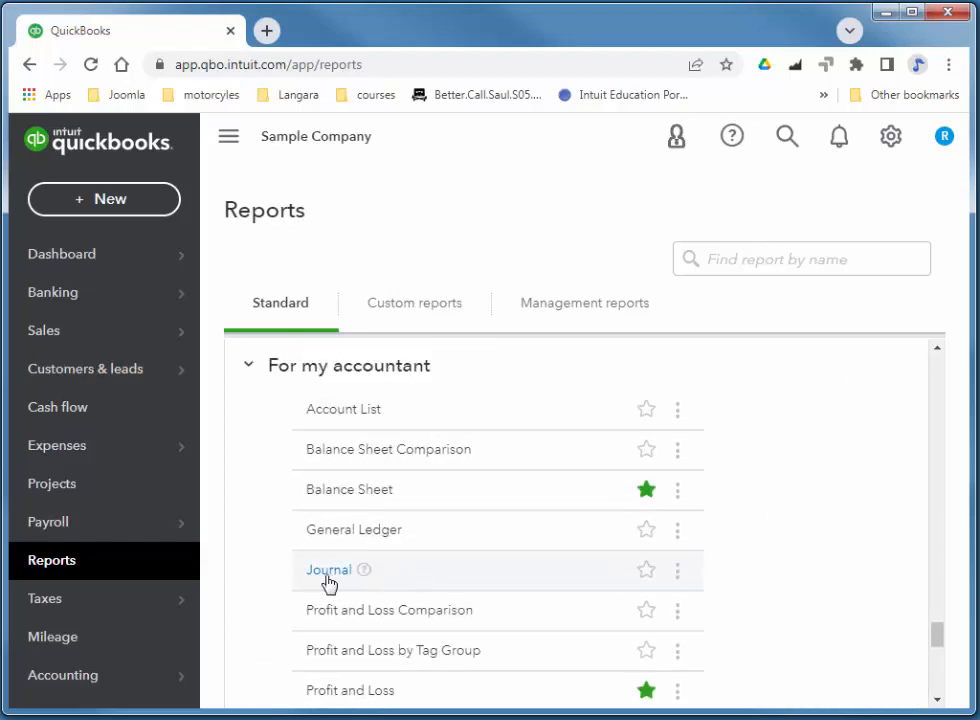
left_click(329, 571)
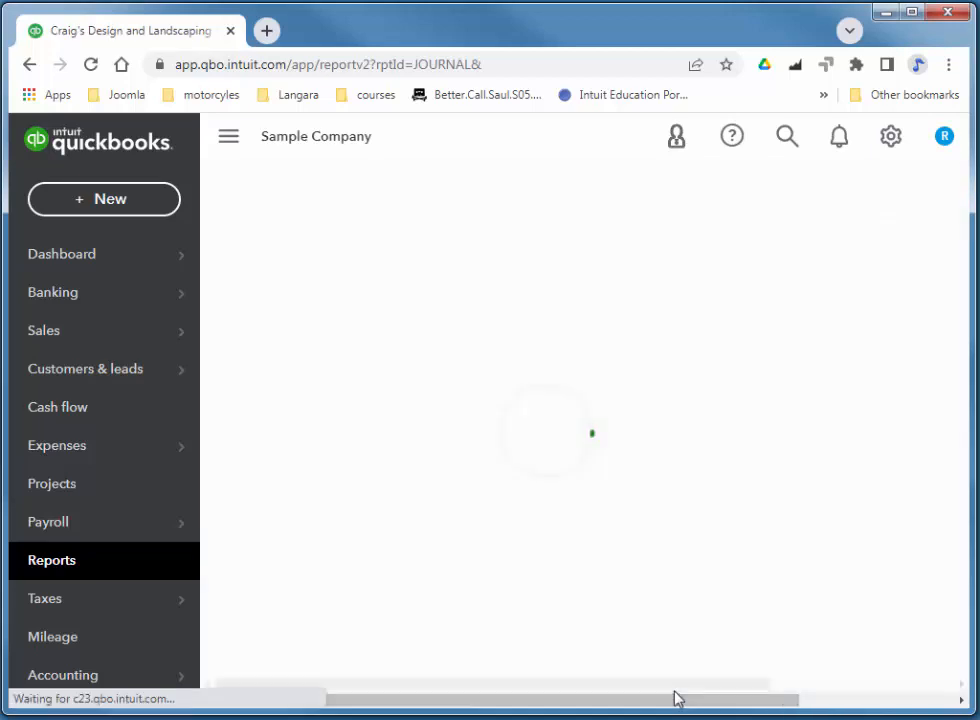
scroll(355, 290, "up", 2)
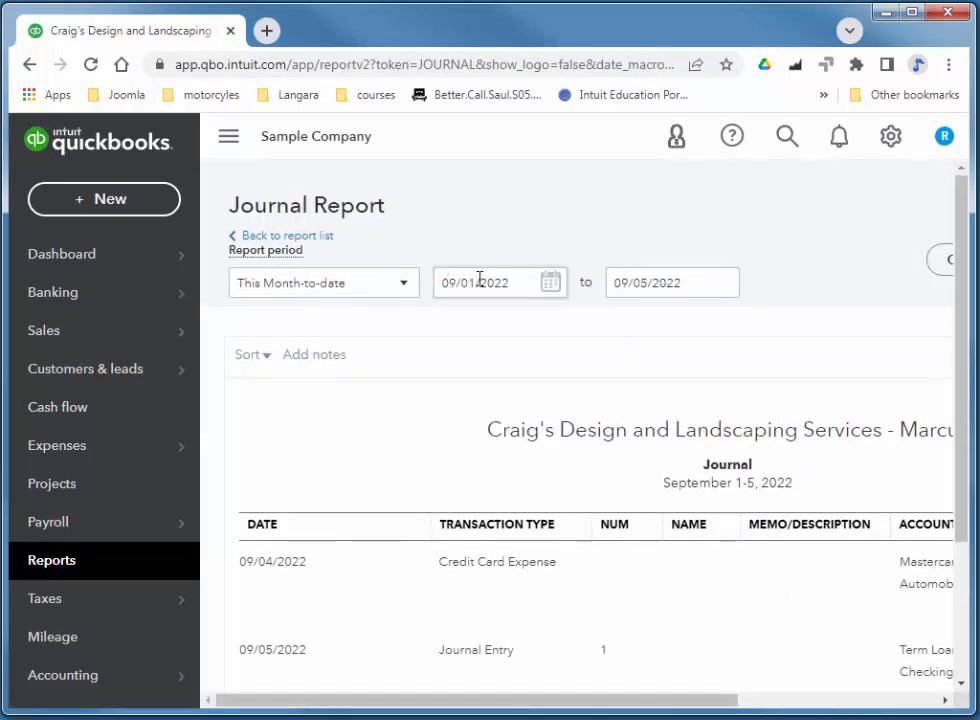
scroll(455, 363, "down", 1)
scroll(455, 363, "down", 2)
scroll(462, 276, "up", 3)
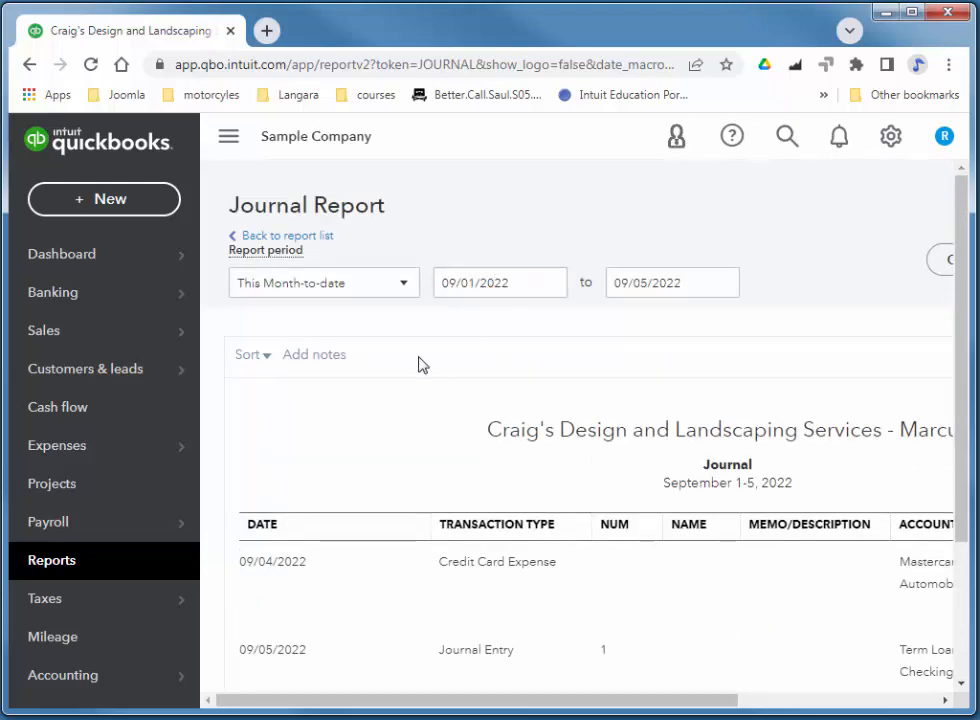
scroll(420, 365, "down", 2)
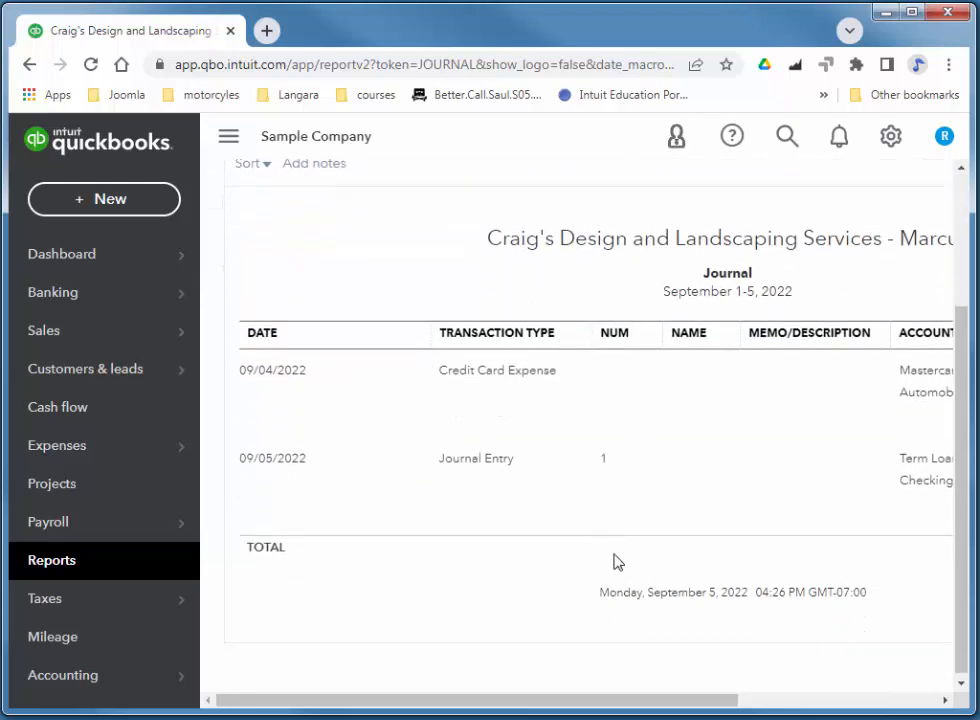
left_click_drag(602, 705, 519, 706)
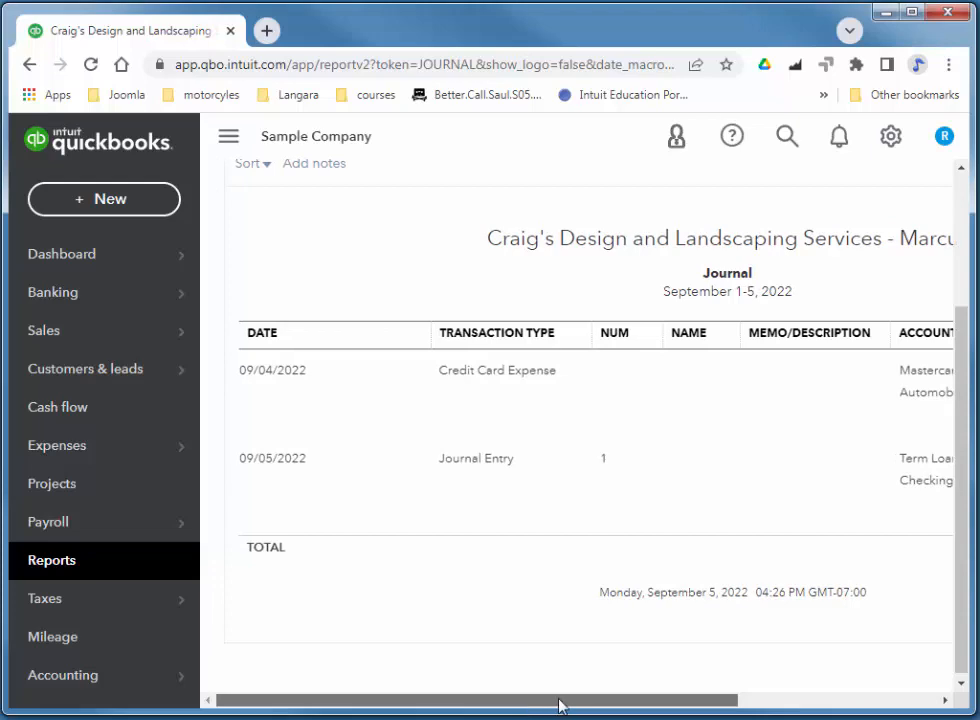
left_click_drag(608, 706, 552, 700)
left_click_drag(615, 698, 735, 705)
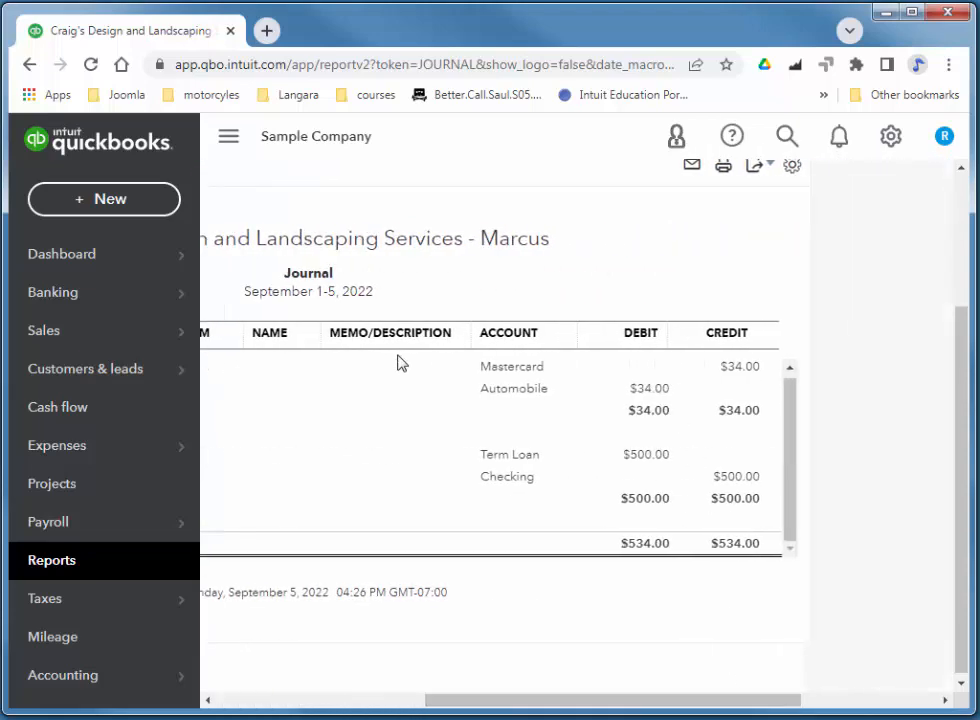
left_click_drag(963, 427, 962, 297)
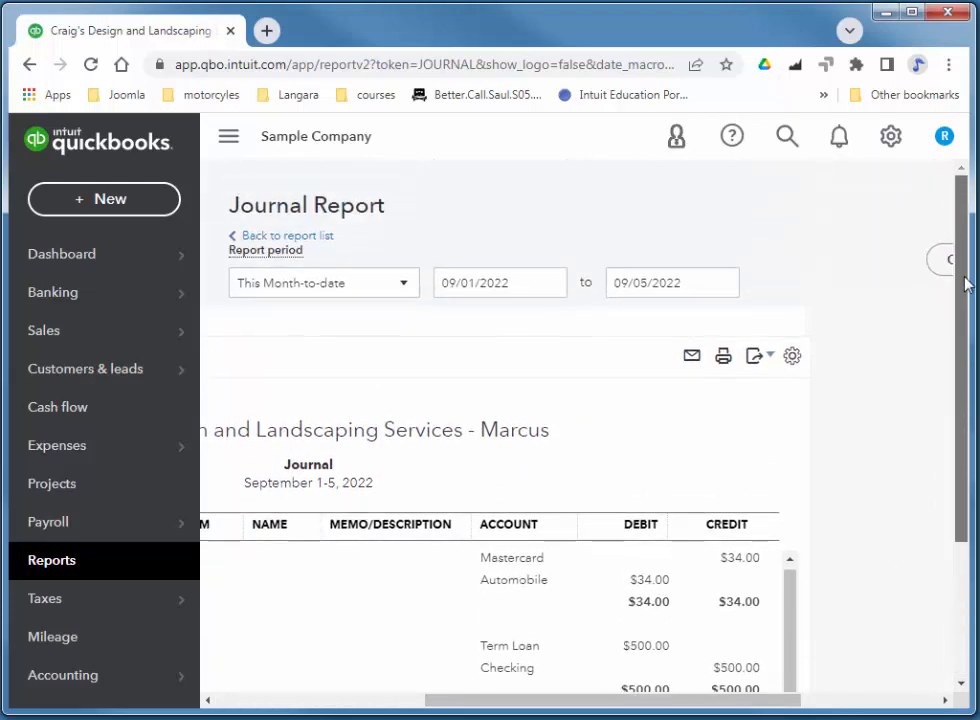
left_click(302, 238)
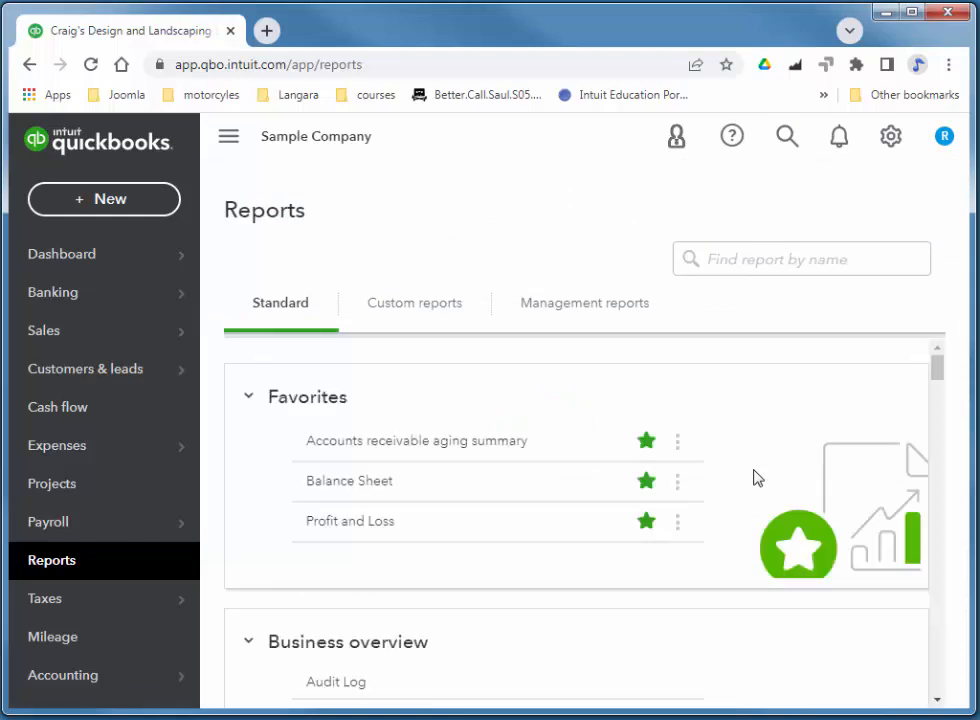